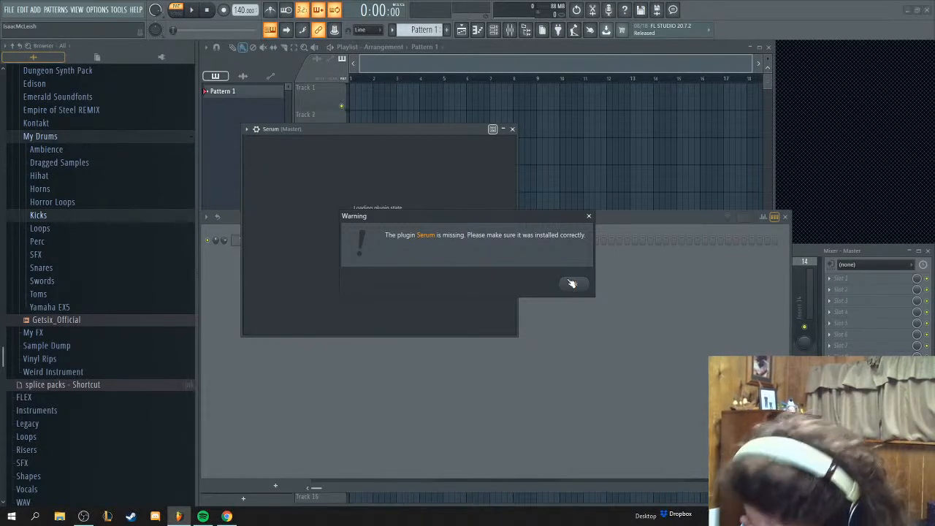
Step: Dismiss the missing Serum plugin and try to load Sonatina Choir as a new channel
{"action": "left_click", "coordinate": [572, 283]}
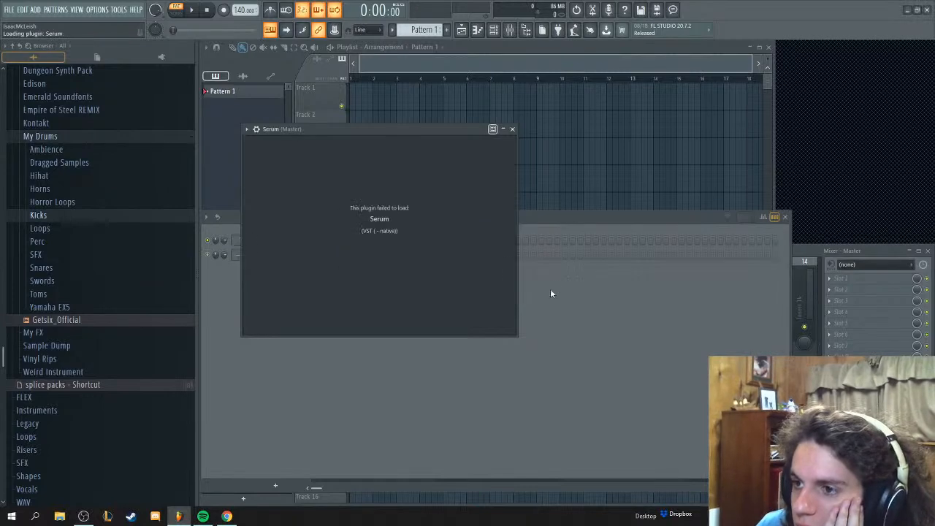
{"action": "left_click", "coordinate": [512, 129]}
{"action": "left_click", "coordinate": [276, 485]}
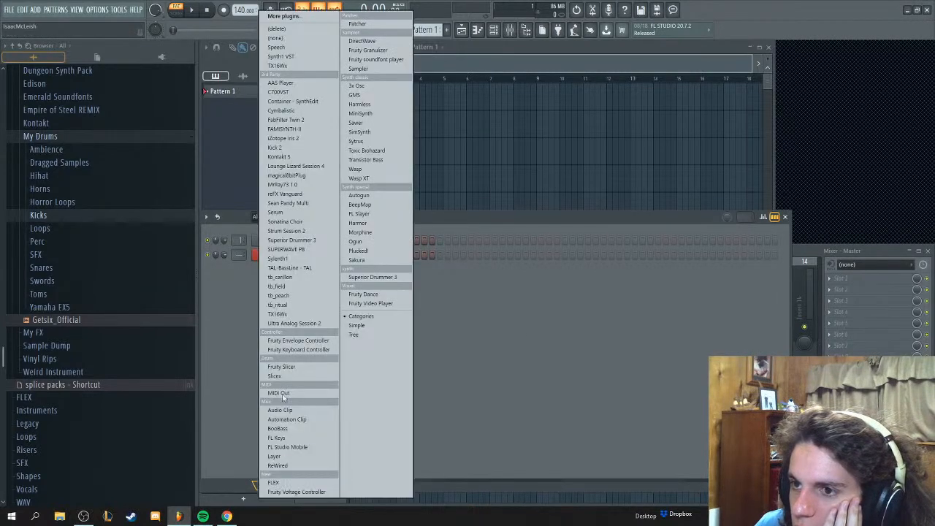
{"action": "left_click", "coordinate": [284, 222]}
{"action": "left_click", "coordinate": [574, 282]}
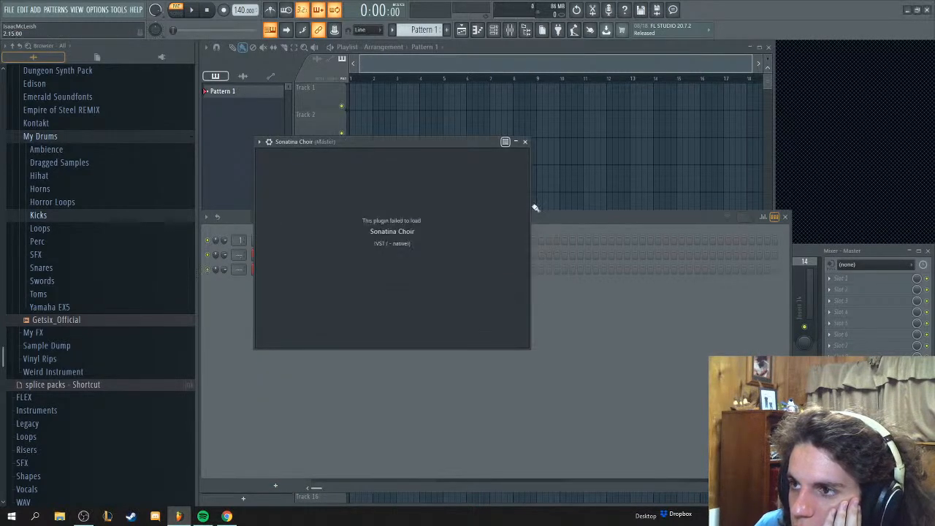
{"action": "left_click", "coordinate": [525, 142]}
Step: Open the Projects folder in File Explorer and rename the pinned Plugins folder to FL Studio 20 Plugins
{"action": "mouse_move", "coordinate": [132, 479]}
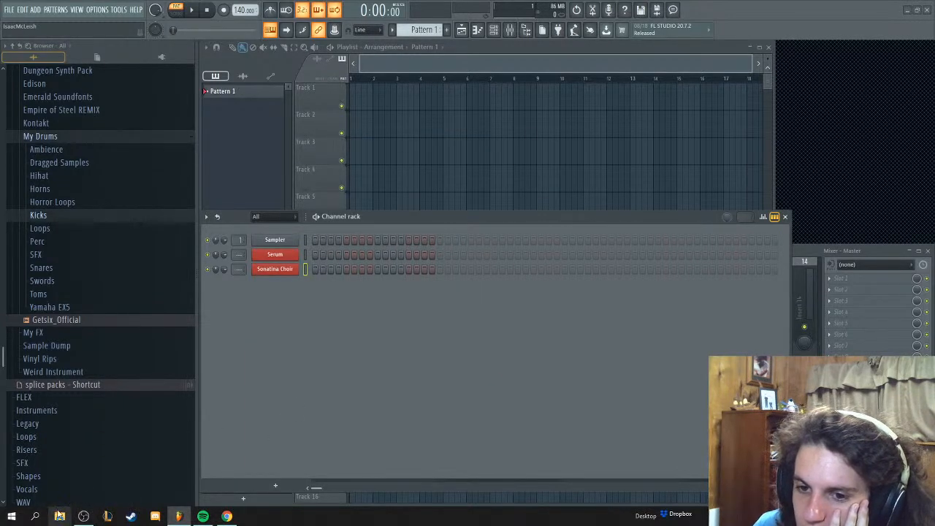
{"action": "key", "text": "super+e"}
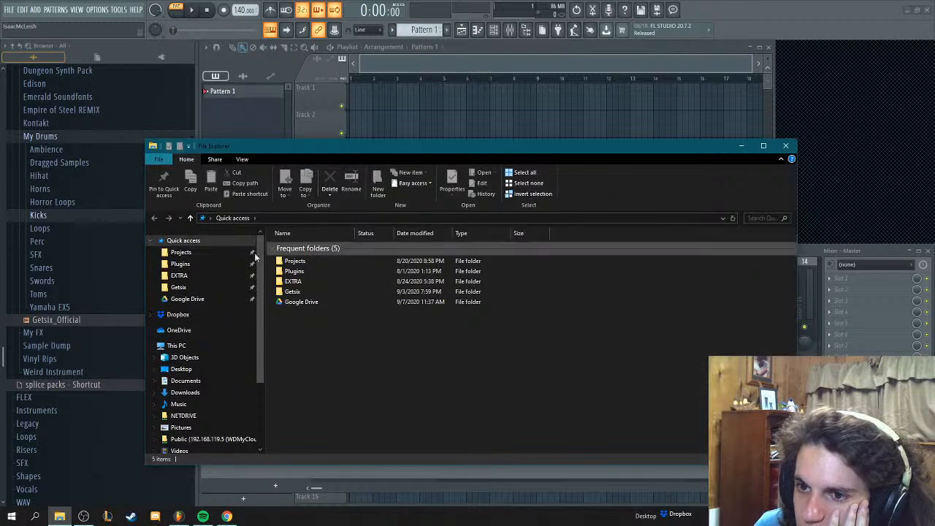
{"action": "left_click", "coordinate": [182, 253]}
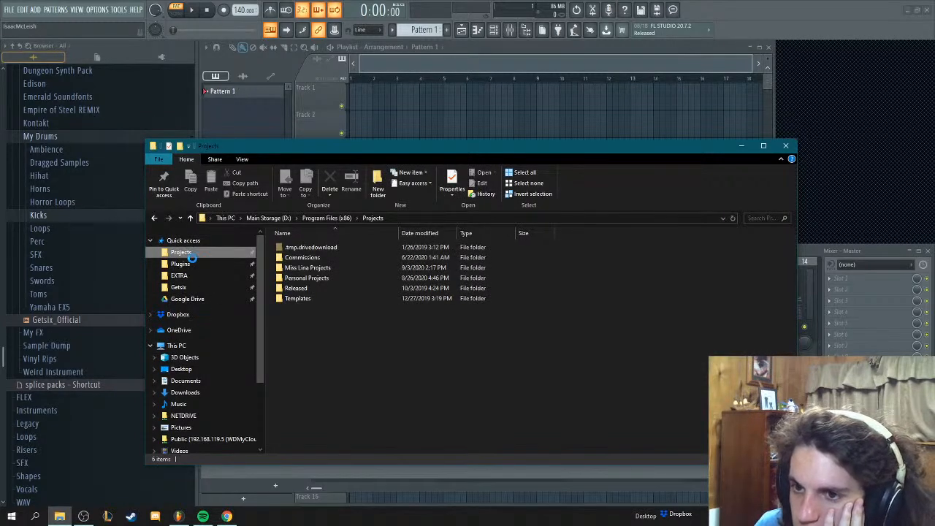
{"action": "right_click", "coordinate": [196, 256]}
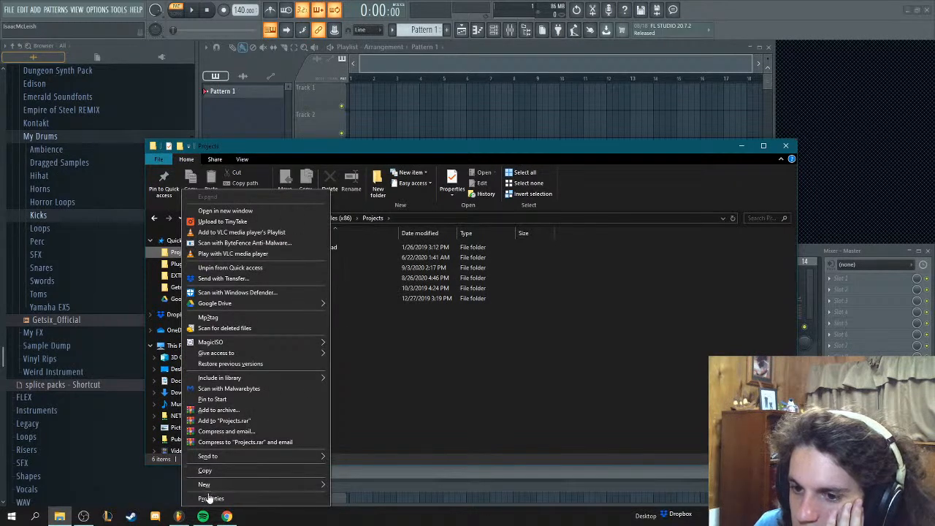
{"action": "left_click", "coordinate": [255, 470]}
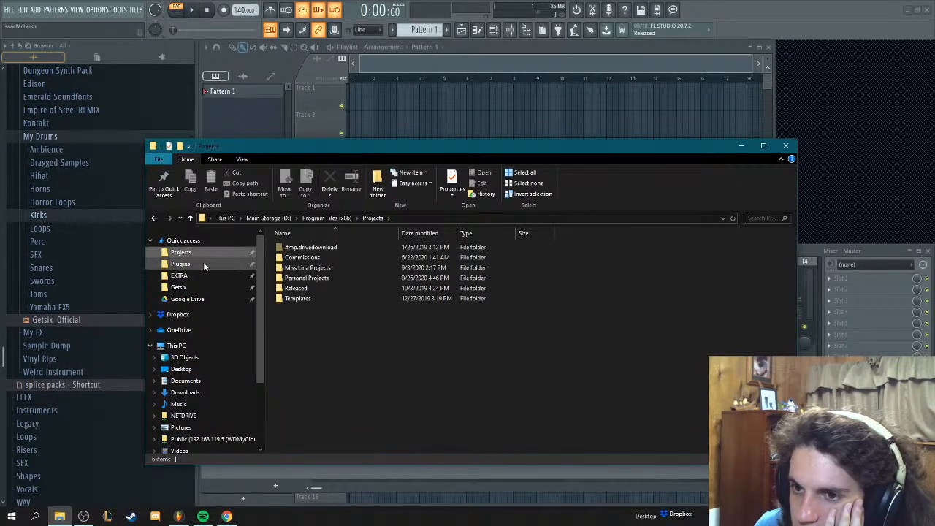
{"action": "right_click", "coordinate": [184, 268]}
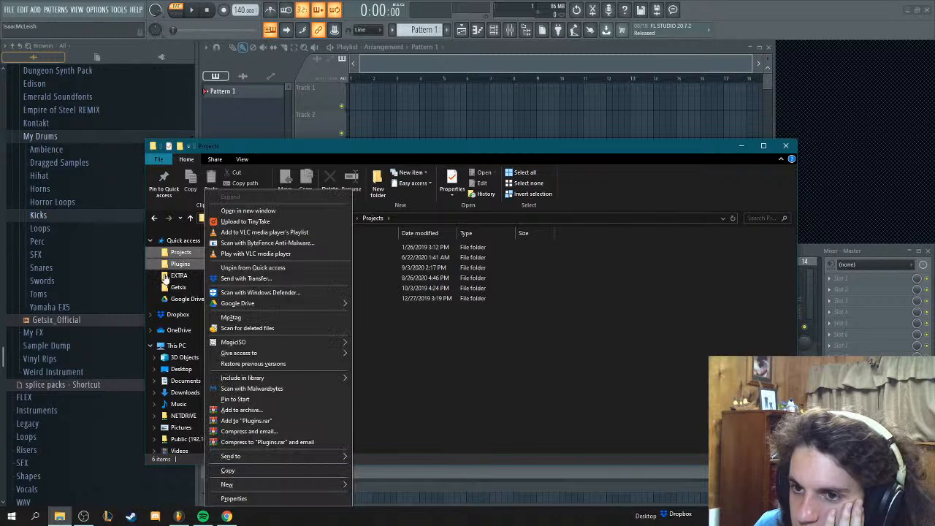
{"action": "left_click", "coordinate": [235, 499]}
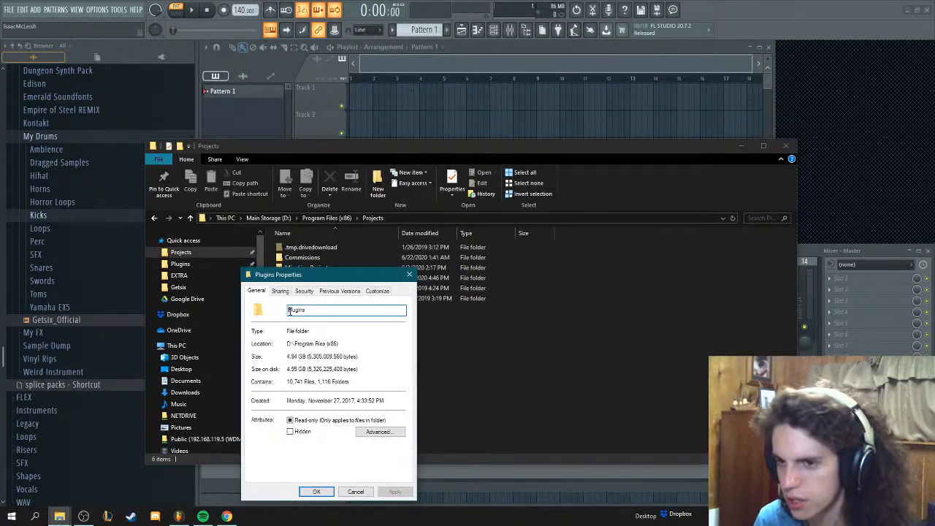
{"action": "left_click", "coordinate": [295, 310]}
{"action": "type", "text": "Studio 20"}
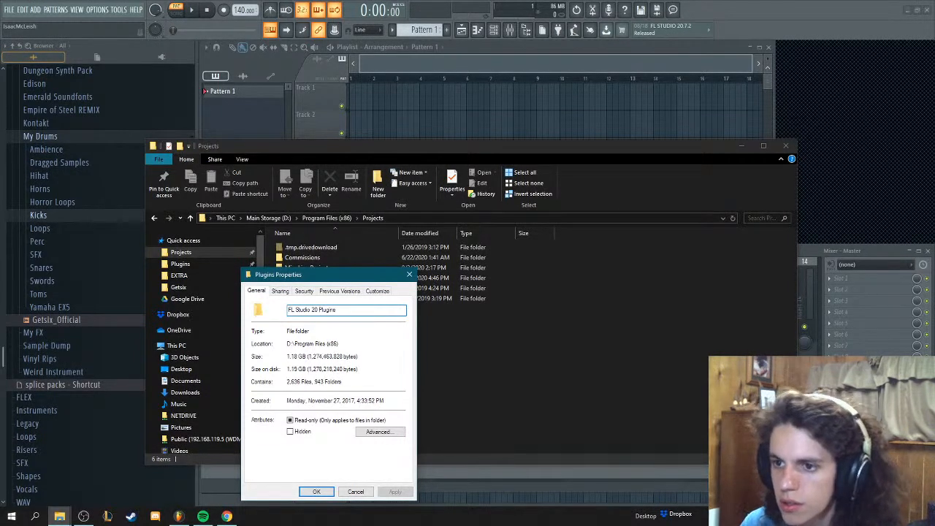
{"action": "key", "text": "Return"}
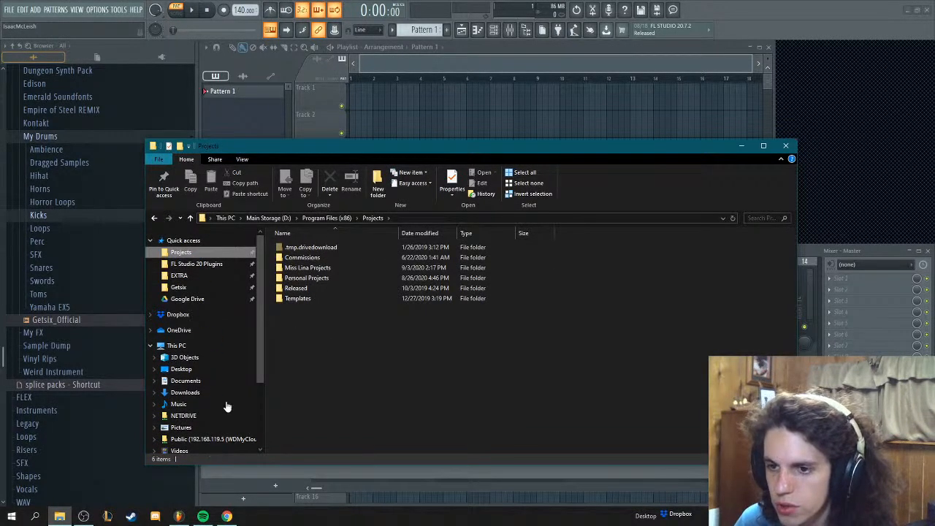
Step: Rename the Projects folder to FL Studio 20 Projects and close File Explorer
{"action": "right_click", "coordinate": [173, 252]}
{"action": "left_click", "coordinate": [222, 499]}
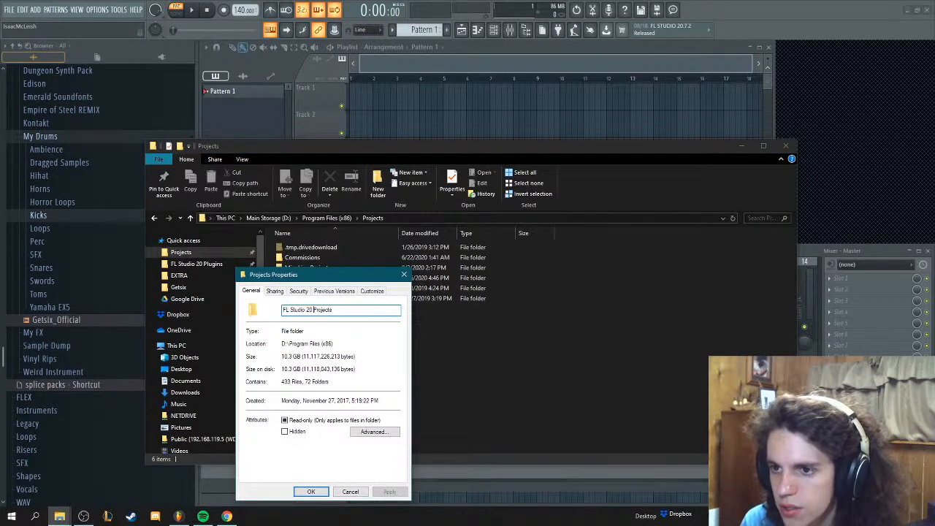
{"action": "type", "text": "FL Studio 20"}
{"action": "key", "text": "Return"}
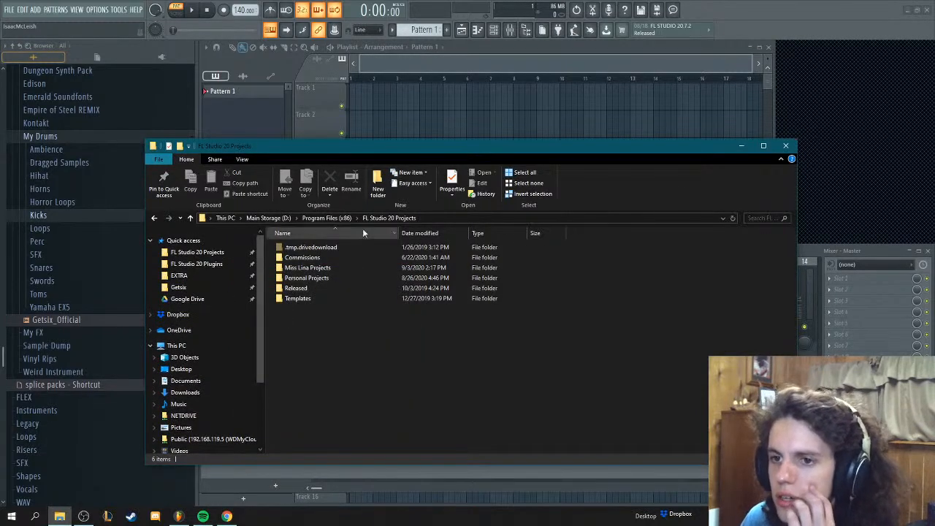
{"action": "left_click", "coordinate": [785, 145]}
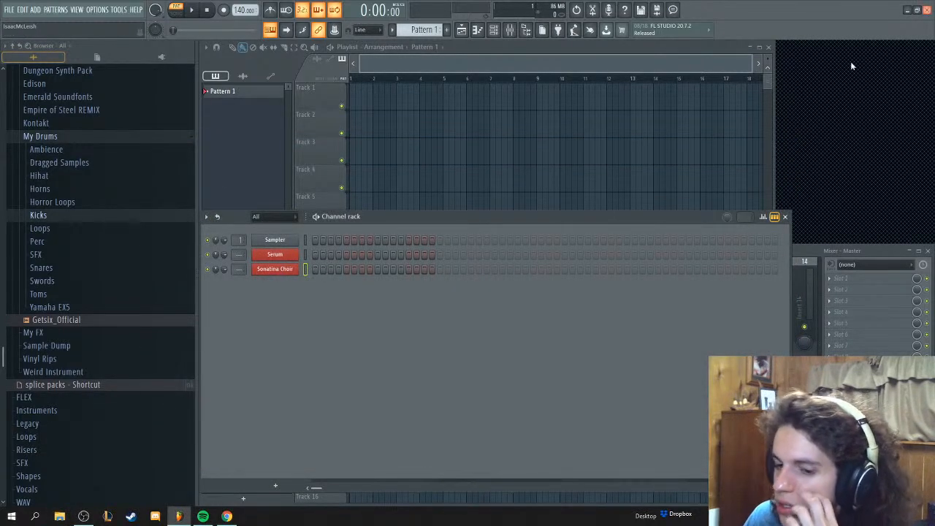
Step: Restart FL Studio, discarding the changes to untitled.flp
{"action": "right_click", "coordinate": [183, 515]}
{"action": "left_click", "coordinate": [181, 500]}
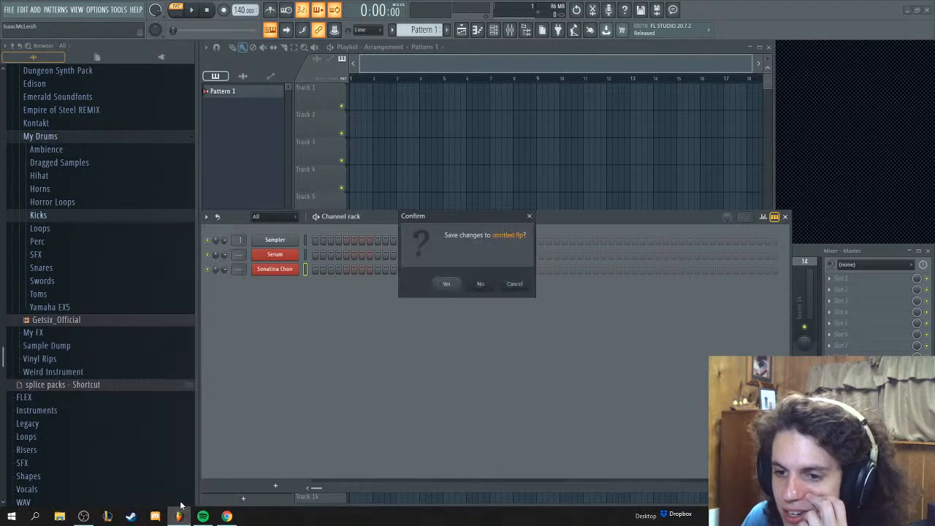
{"action": "left_click", "coordinate": [480, 287]}
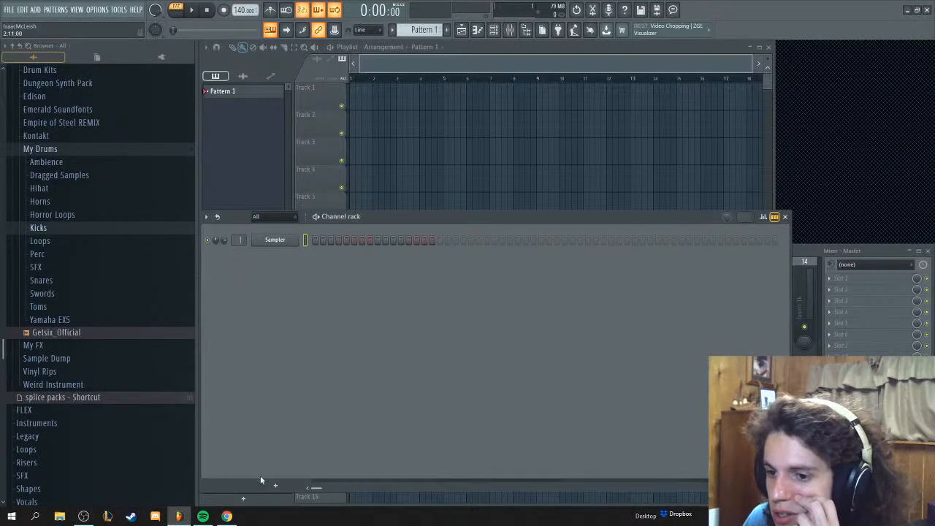
Step: Add a Serum channel to the channel rack and move the Serum window slightly higher
{"action": "left_click", "coordinate": [274, 484]}
{"action": "left_click", "coordinate": [279, 208]}
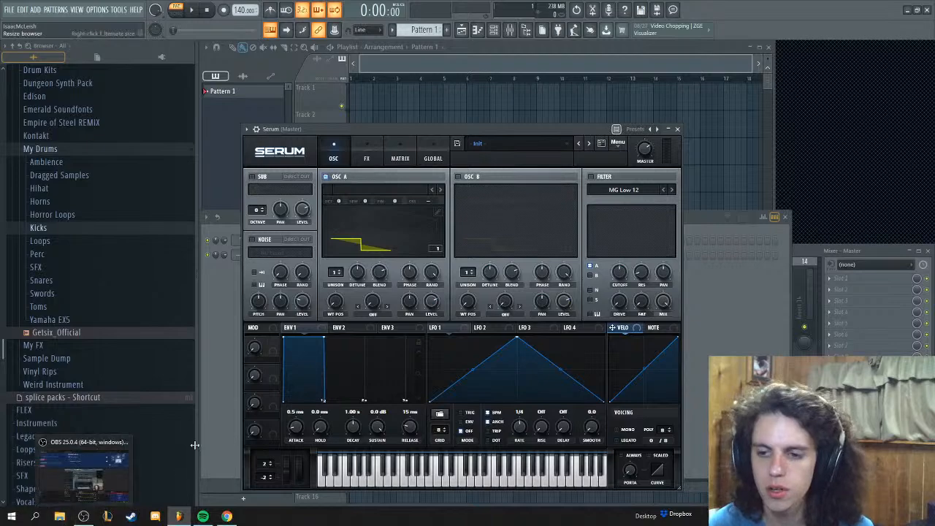
{"action": "left_click", "coordinate": [221, 462]}
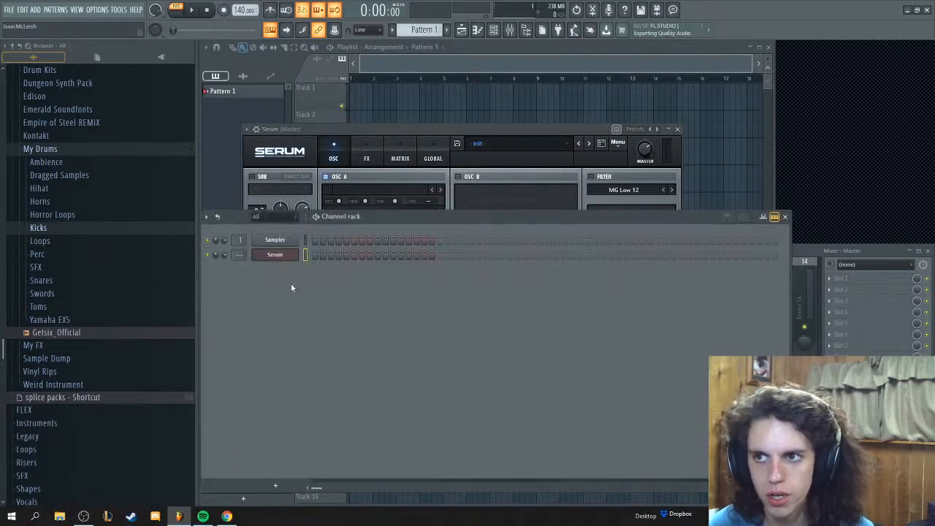
{"action": "left_click_drag", "start_coordinate": [368, 131], "coordinate": [378, 101]}
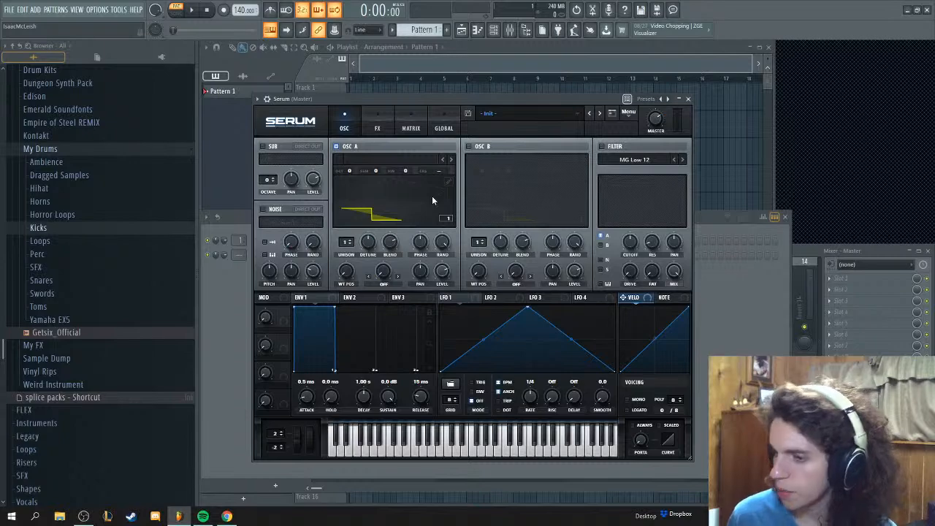
Step: Open File Explorer in a narrower window and launch the Splice app to browse its downloaded samples
{"action": "left_click", "coordinate": [59, 517]}
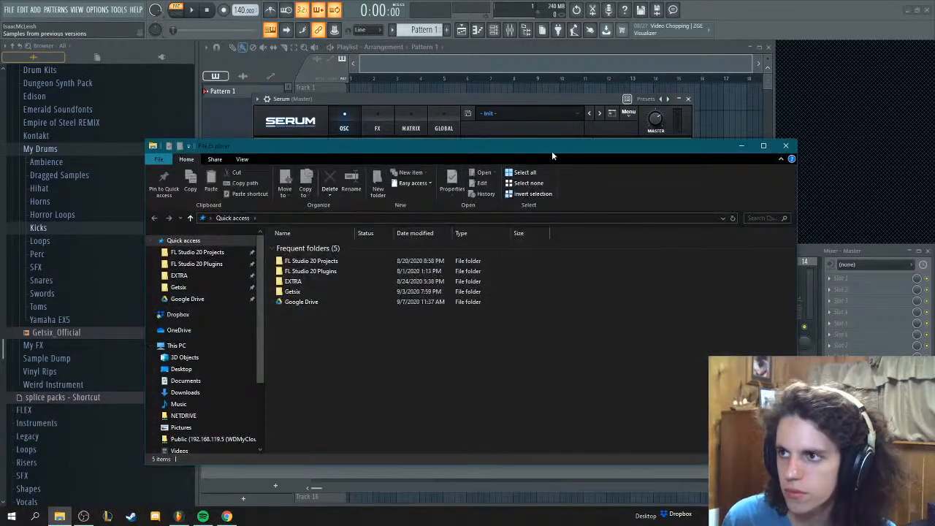
{"action": "left_click_drag", "start_coordinate": [796, 152], "coordinate": [591, 152]}
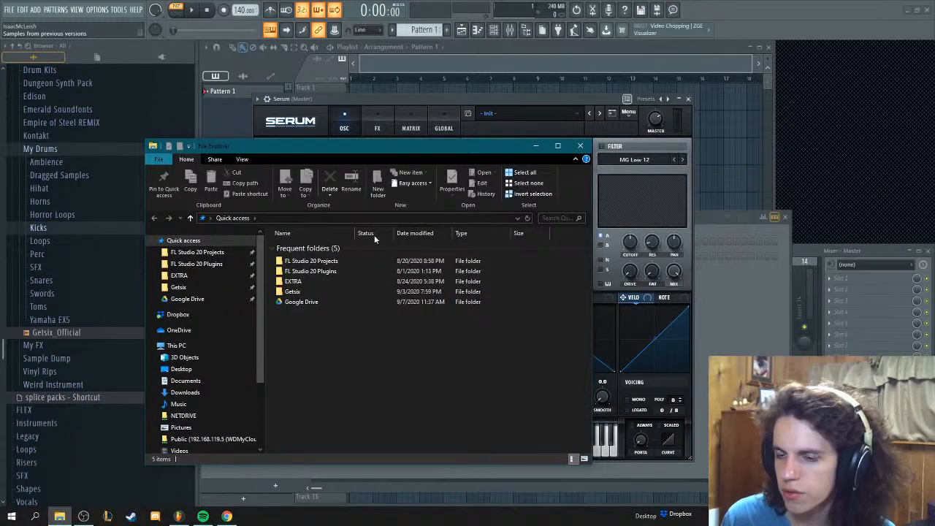
{"action": "left_click", "coordinate": [35, 516]}
{"action": "type", "text": "splice"}
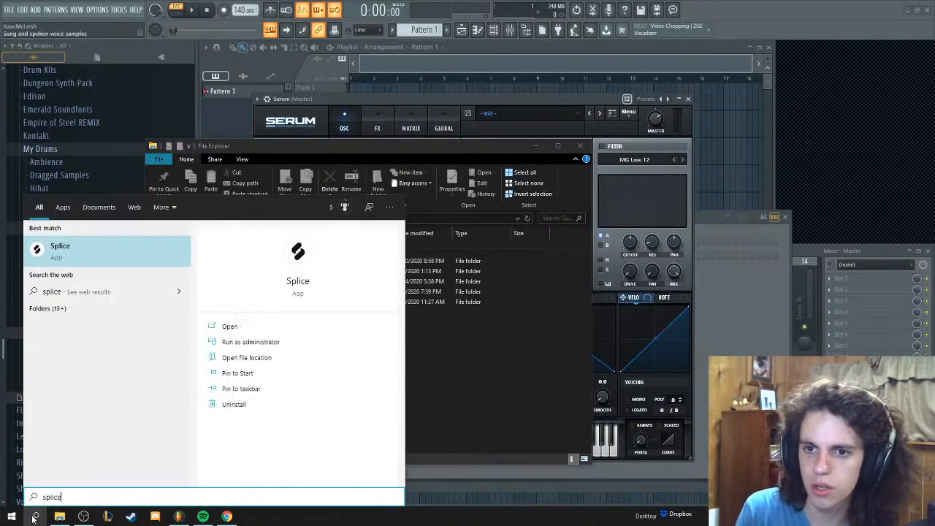
{"action": "left_click", "coordinate": [32, 516]}
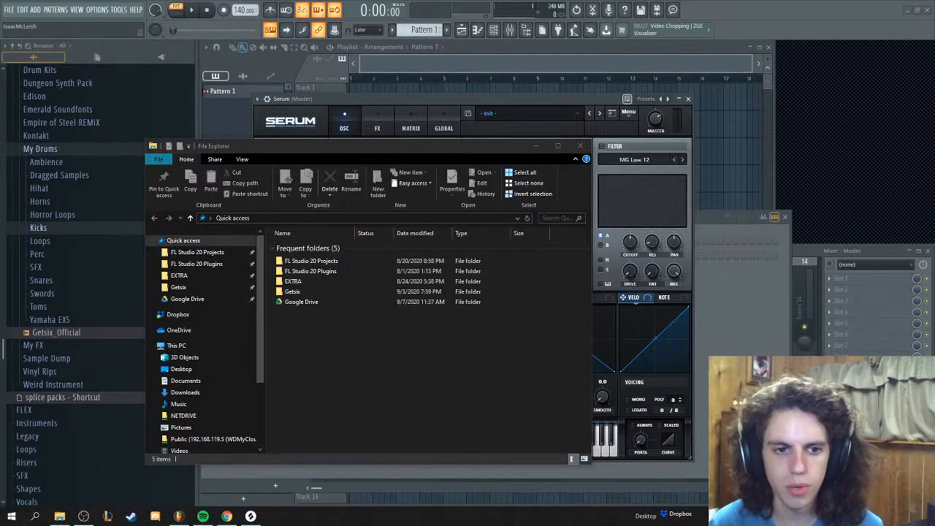
{"action": "scroll", "coordinate": [628, 299], "scroll_direction": "down", "scroll_amount": 10}
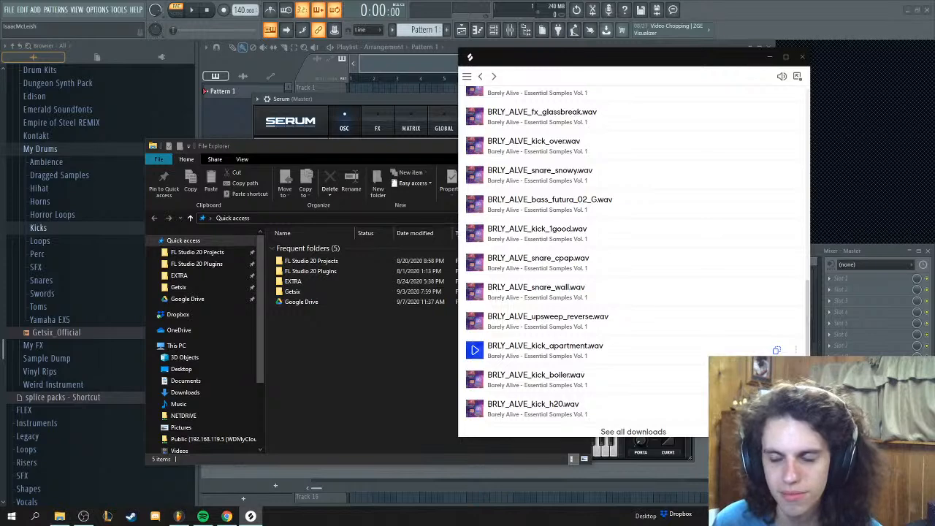
Step: Return to FL Studio, reveal Serum's wrapper settings, route Serum to its own mixer track and reposition its window
{"action": "left_click", "coordinate": [436, 481]}
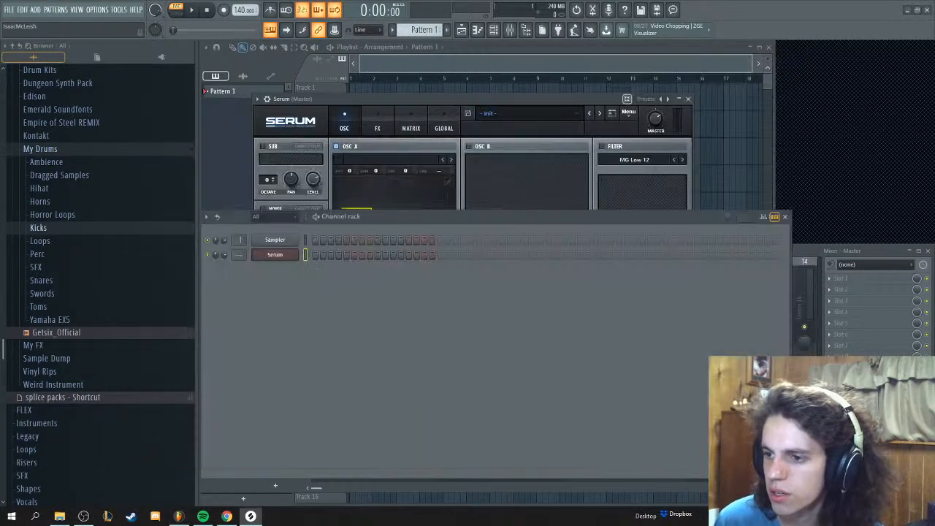
{"action": "left_click", "coordinate": [275, 254]}
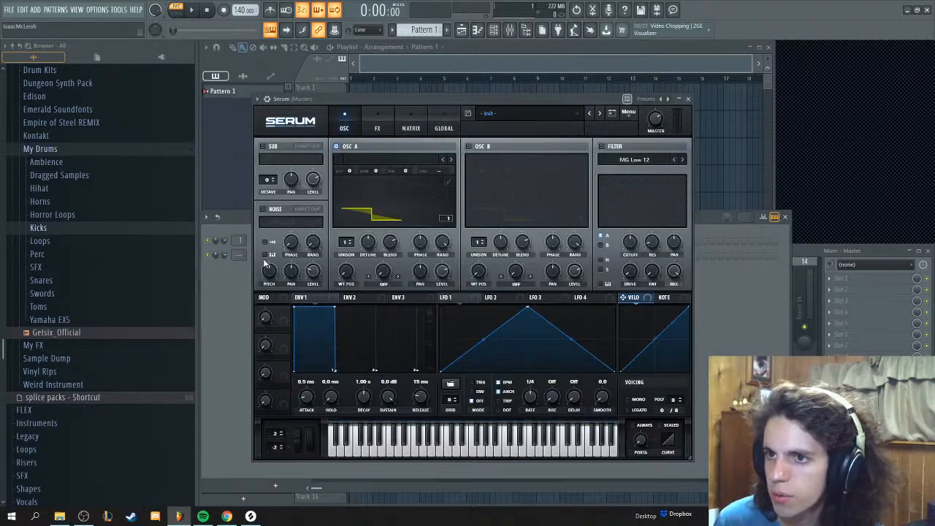
{"action": "left_click", "coordinate": [266, 99]}
{"action": "left_click", "coordinate": [678, 117]}
{"action": "left_click_drag", "start_coordinate": [544, 98], "coordinate": [520, 77]}
Step: Switch to Splice, move its window beside Serum, and filter the full list of downloads by the bass tag
{"action": "left_click", "coordinate": [250, 515]}
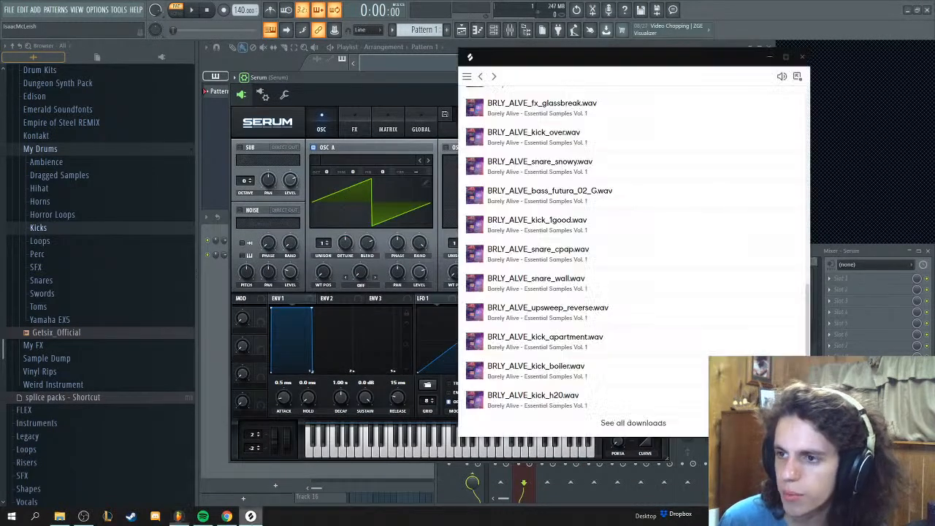
{"action": "left_click_drag", "start_coordinate": [577, 59], "coordinate": [691, 68]}
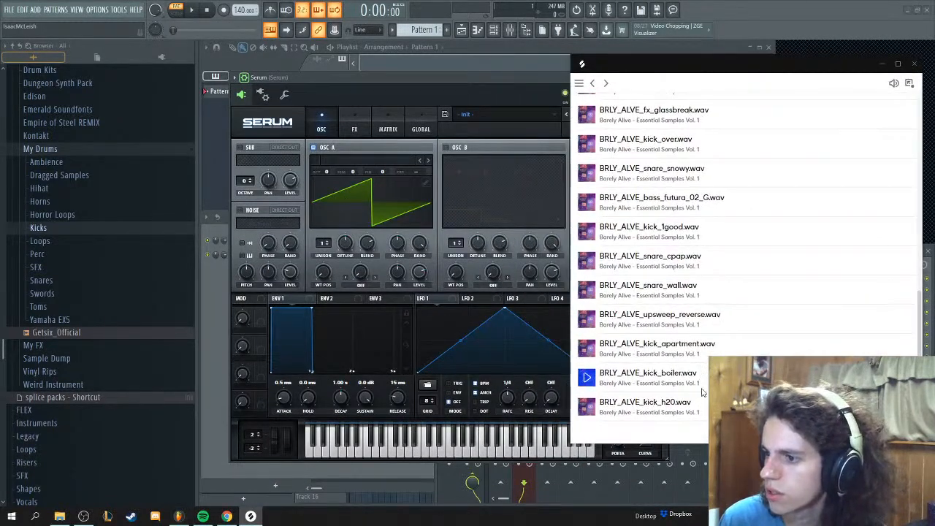
{"action": "scroll", "coordinate": [587, 373], "scroll_direction": "up", "scroll_amount": 5}
{"action": "scroll", "coordinate": [586, 372], "scroll_direction": "down", "scroll_amount": 10}
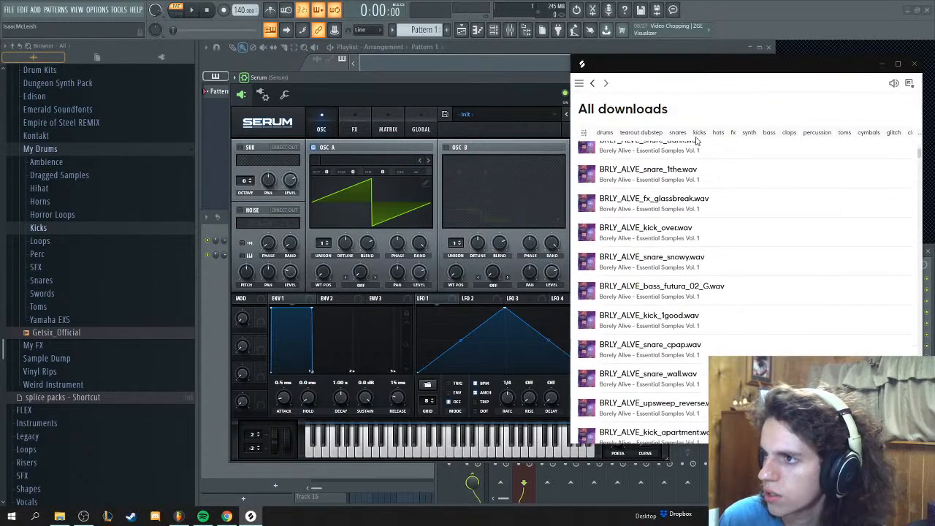
{"action": "left_click", "coordinate": [770, 132]}
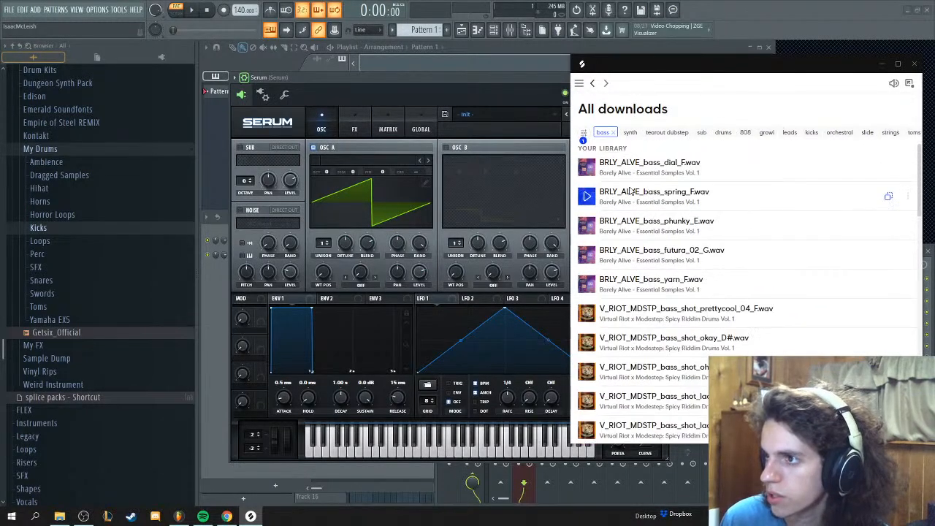
Step: Preview Barely Alive bass samples in the filtered downloads, including BRLY_ALVE_bass_dial_F and BRLY_ALVE_bass_yarn_F
{"action": "left_click", "coordinate": [587, 167]}
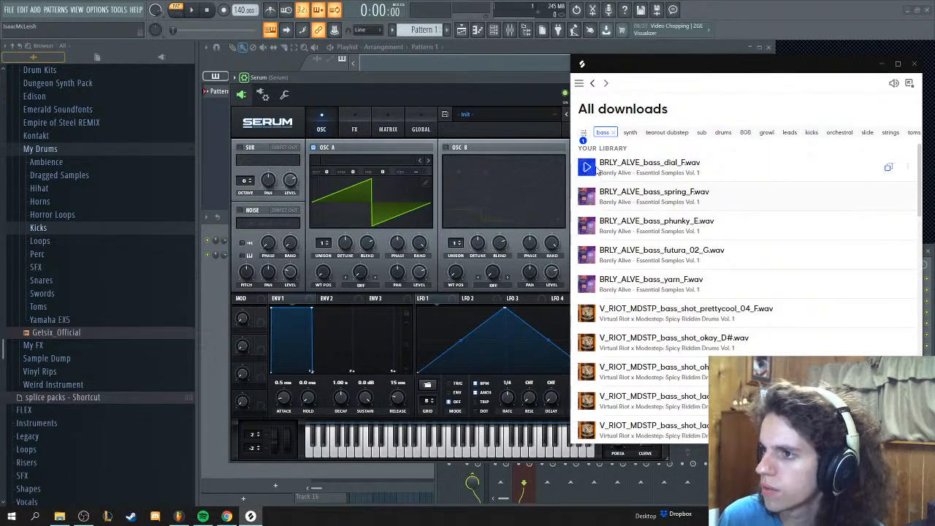
{"action": "scroll", "coordinate": [589, 240], "scroll_direction": "down", "scroll_amount": 1}
{"action": "left_click", "coordinate": [587, 236]}
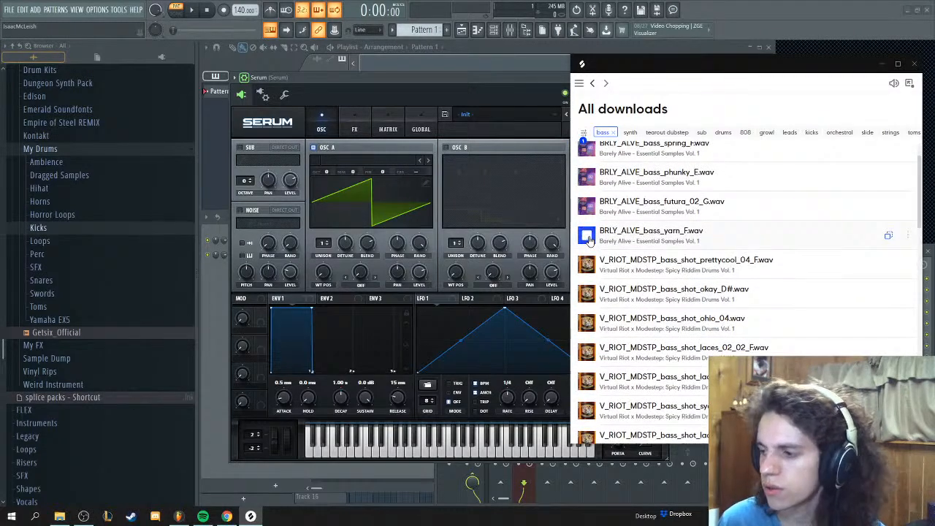
{"action": "scroll", "coordinate": [777, 304], "scroll_direction": "down", "scroll_amount": 3}
{"action": "scroll", "coordinate": [780, 304], "scroll_direction": "up", "scroll_amount": 2}
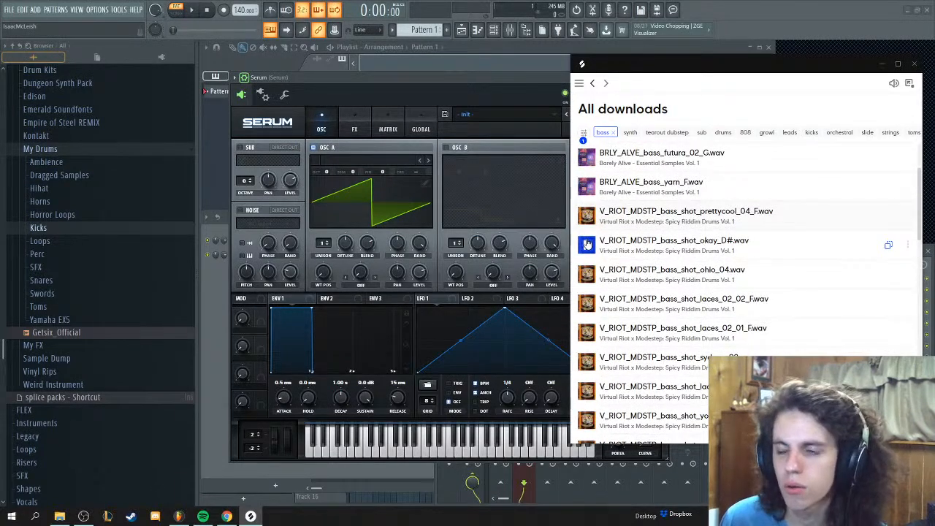
Step: Move the Splice window lower and preview V_RIOT_MDSTP bass shots, including ohio_04 and sydney_03
{"action": "left_click_drag", "start_coordinate": [672, 68], "coordinate": [687, 111]}
{"action": "scroll", "coordinate": [595, 292], "scroll_direction": "down", "scroll_amount": 1}
{"action": "left_click", "coordinate": [595, 289]}
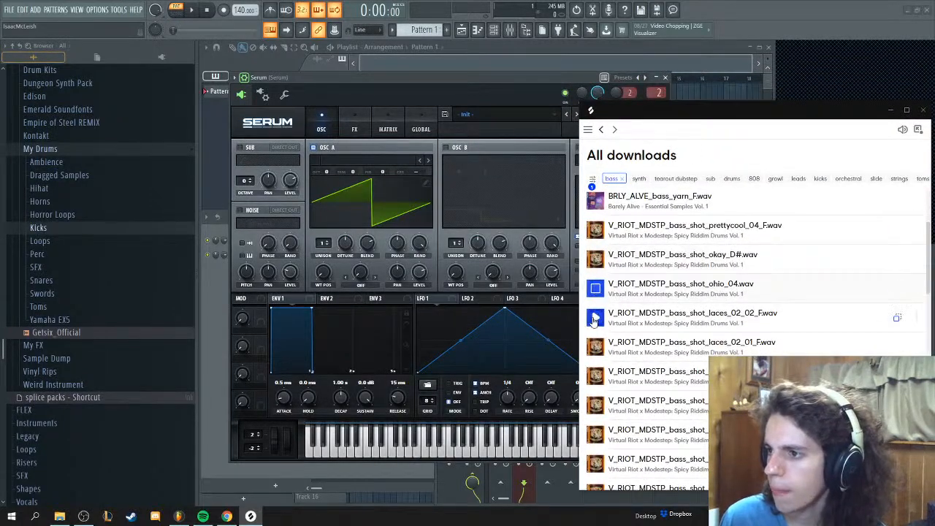
{"action": "scroll", "coordinate": [617, 286], "scroll_direction": "down", "scroll_amount": 1}
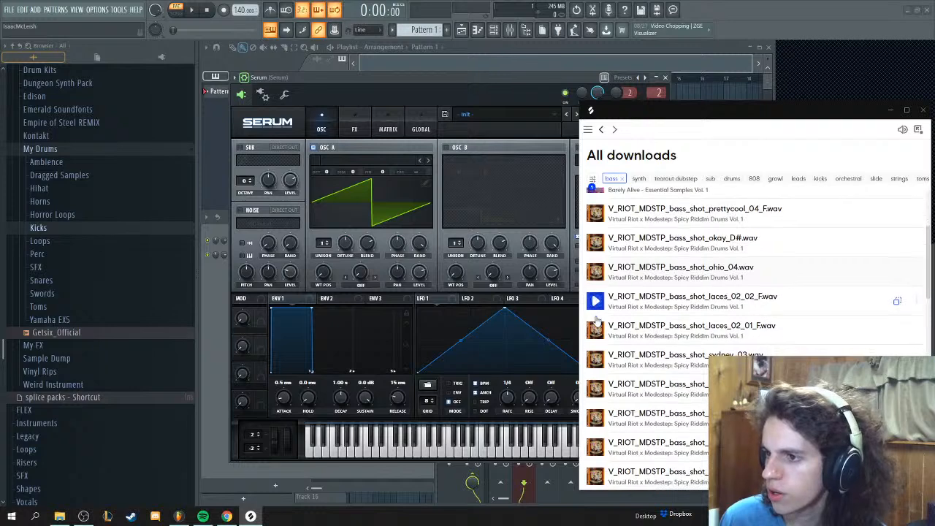
{"action": "scroll", "coordinate": [597, 274], "scroll_direction": "down", "scroll_amount": 1}
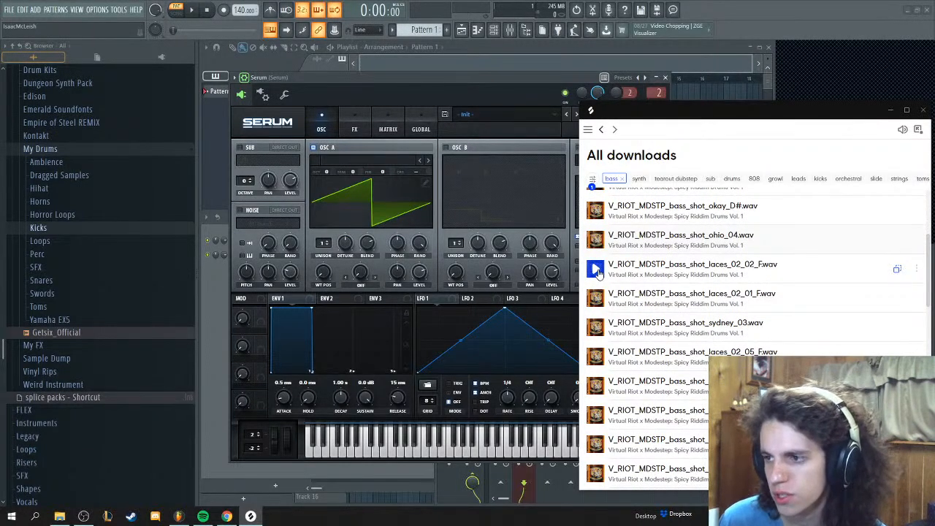
{"action": "scroll", "coordinate": [597, 272], "scroll_direction": "up", "scroll_amount": 2}
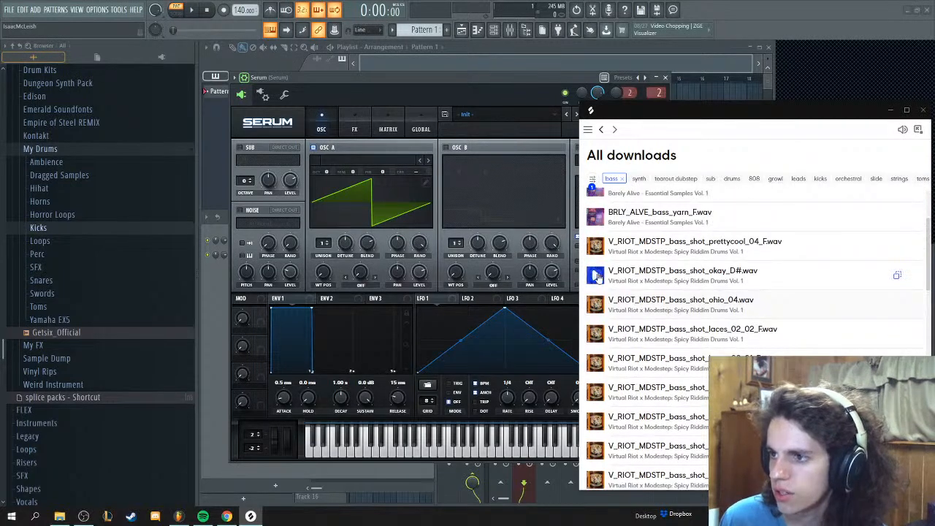
{"action": "scroll", "coordinate": [596, 367], "scroll_direction": "down", "scroll_amount": 1}
{"action": "scroll", "coordinate": [598, 349], "scroll_direction": "down", "scroll_amount": 1}
{"action": "left_click", "coordinate": [596, 361]}
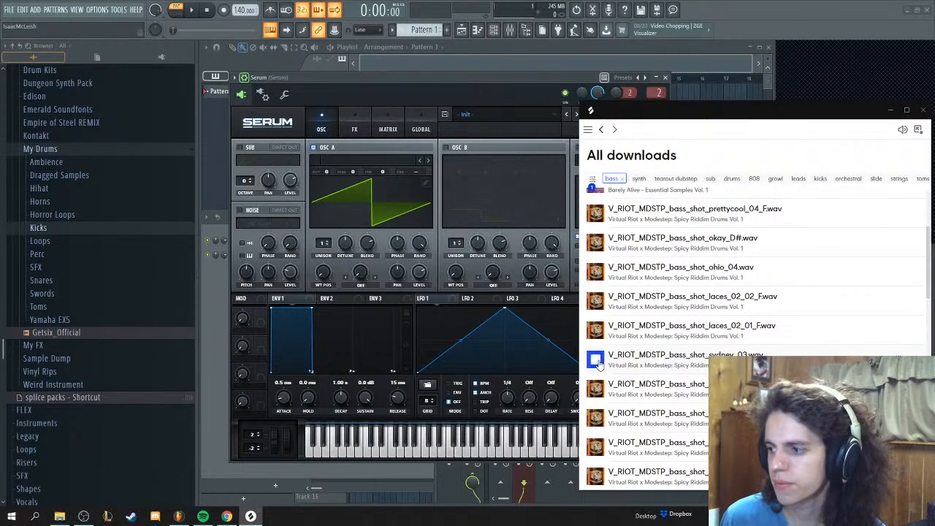
Step: Preview more V_RIOT_MDSTP bass shots, from laces_02_01_F and laces_02_05_F down the list to sydney_04
{"action": "left_click", "coordinate": [595, 331]}
{"action": "scroll", "coordinate": [596, 331], "scroll_direction": "down", "scroll_amount": 1}
{"action": "left_click", "coordinate": [596, 356]}
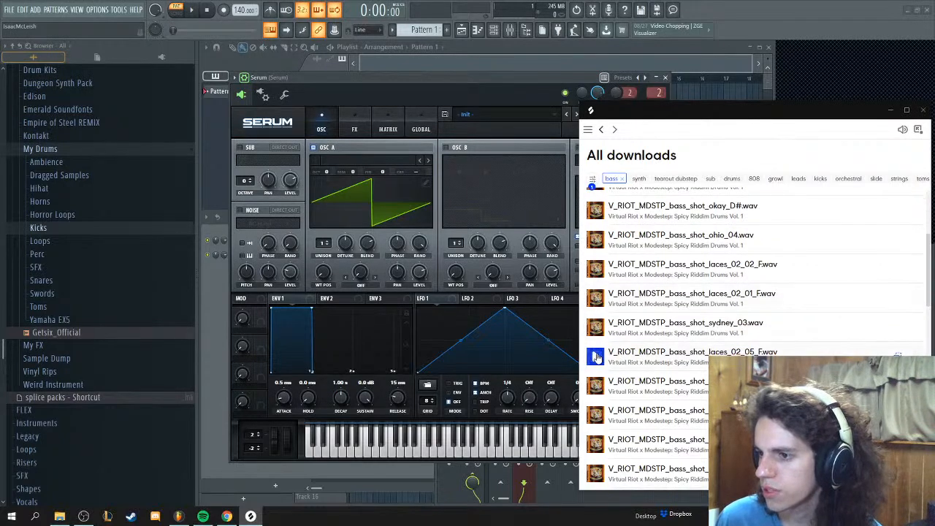
{"action": "left_click", "coordinate": [597, 374]}
{"action": "scroll", "coordinate": [597, 375], "scroll_direction": "down", "scroll_amount": 1}
{"action": "left_click", "coordinate": [597, 374]}
{"action": "scroll", "coordinate": [598, 373], "scroll_direction": "down", "scroll_amount": 2}
{"action": "left_click", "coordinate": [596, 363]}
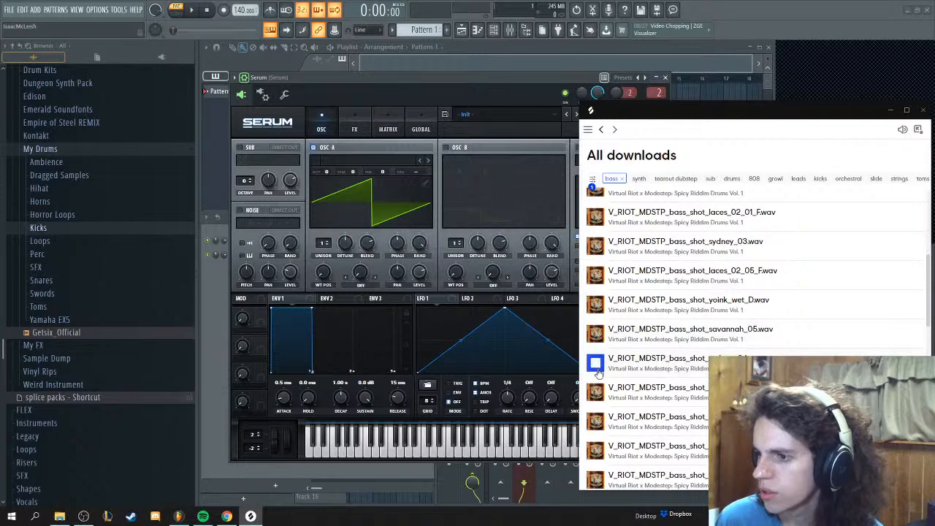
{"action": "scroll", "coordinate": [599, 386], "scroll_direction": "down", "scroll_amount": 1}
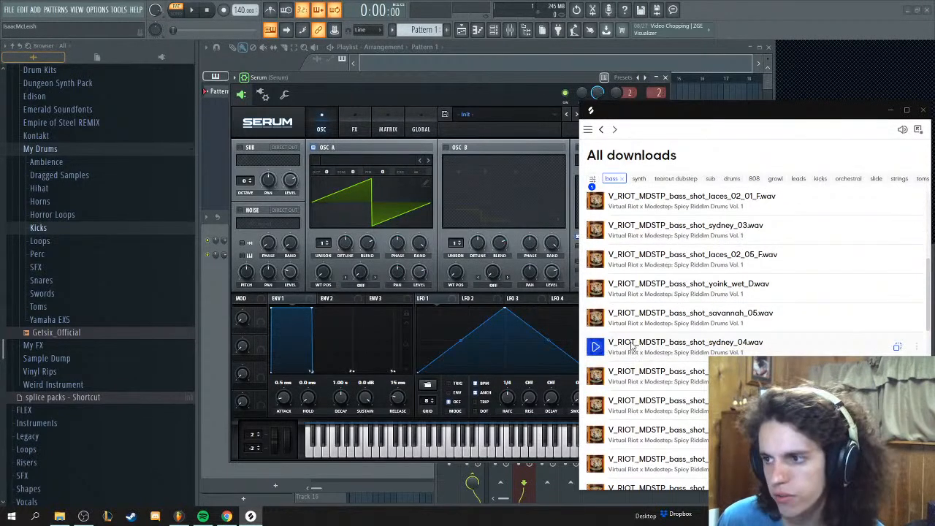
Step: Load V_RIOT_MDSTP_bass_shot_sydney_04.wav from Splice into Serum's oscillator A and open its wavetable editor
{"action": "left_click_drag", "start_coordinate": [628, 345], "coordinate": [368, 201]}
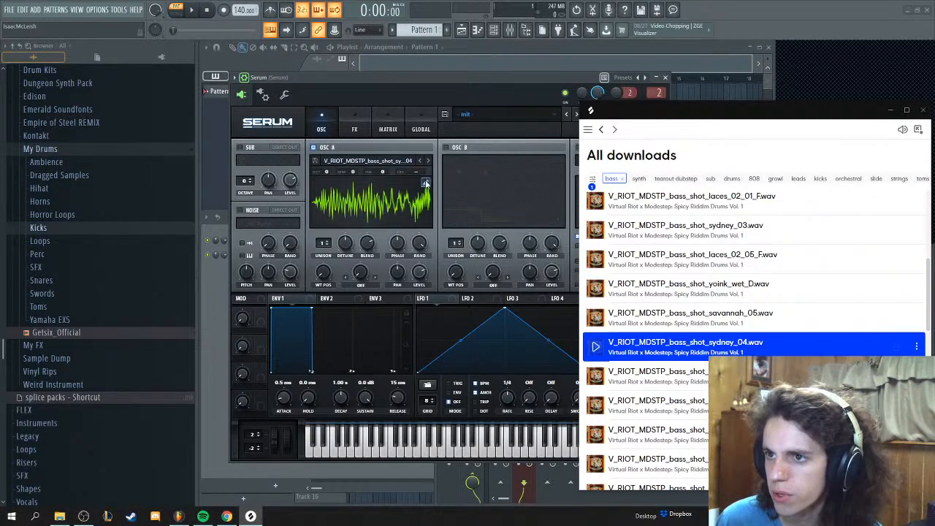
{"action": "left_click", "coordinate": [426, 183]}
{"action": "left_click", "coordinate": [314, 213]}
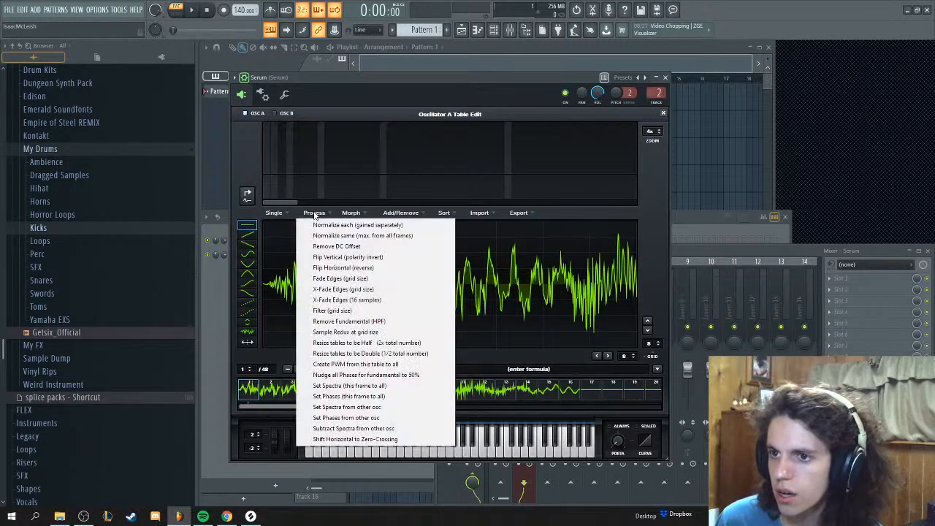
{"action": "left_click", "coordinate": [321, 214]}
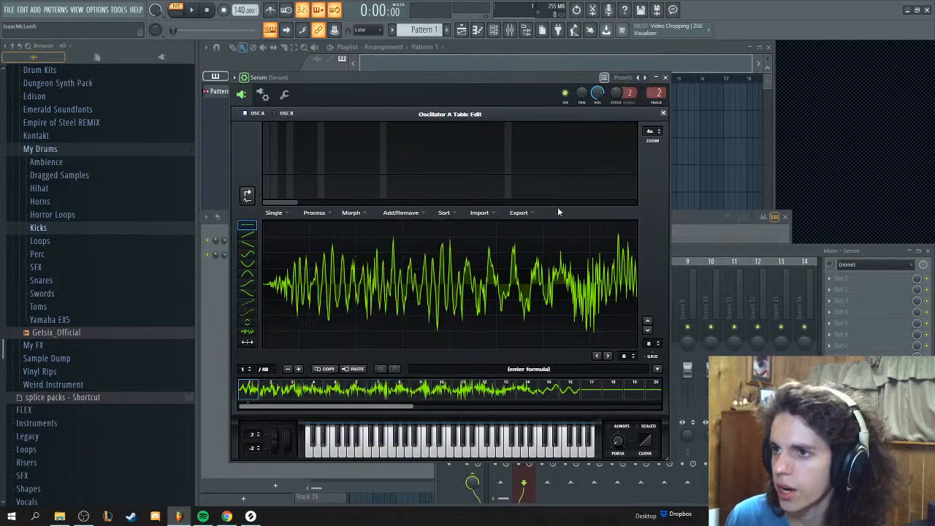
{"action": "left_click_drag", "start_coordinate": [446, 78], "coordinate": [458, 79]}
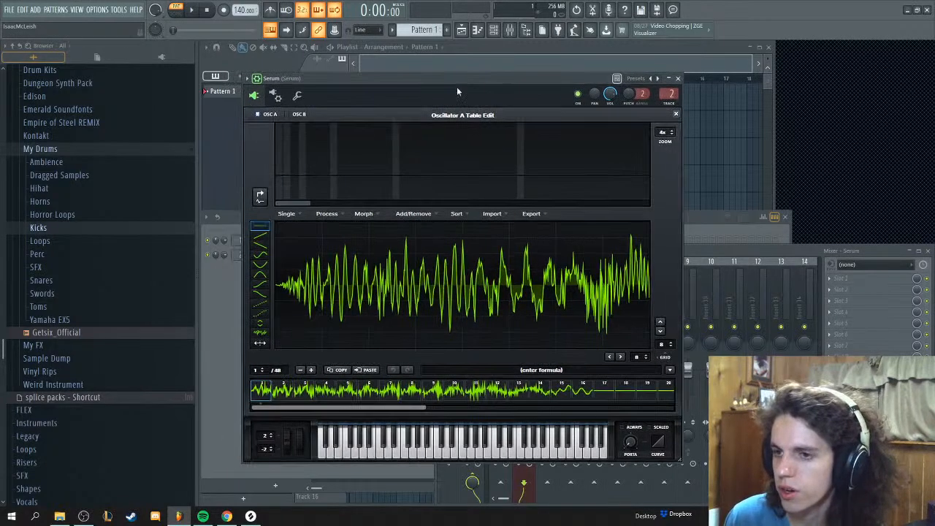
Step: Crossfade the edges of all wavetable frames over 16 samples and normalize each frame separately
{"action": "left_click", "coordinate": [327, 215]}
{"action": "left_click", "coordinate": [358, 300]}
{"action": "left_click", "coordinate": [338, 217]}
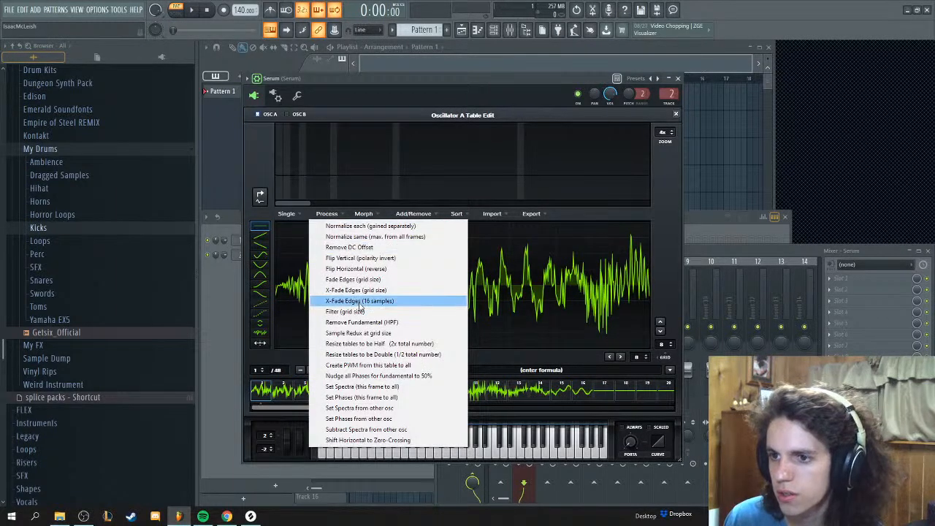
{"action": "left_click", "coordinate": [367, 228]}
Step: Remove the silent wavetable frames from frame 17 to the end
{"action": "scroll", "coordinate": [401, 403], "scroll_direction": "down", "scroll_amount": 1}
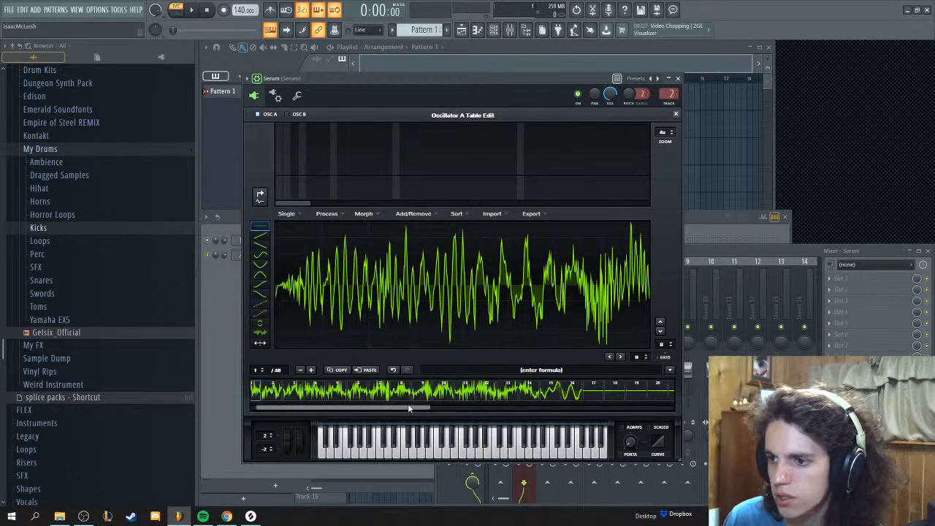
{"action": "left_click", "coordinate": [561, 392]}
{"action": "left_click", "coordinate": [413, 213]}
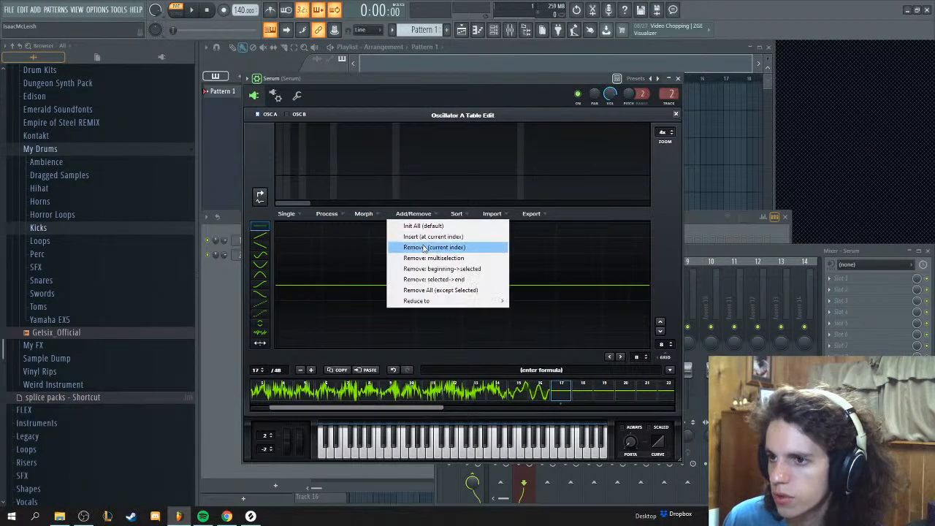
{"action": "left_click", "coordinate": [432, 281]}
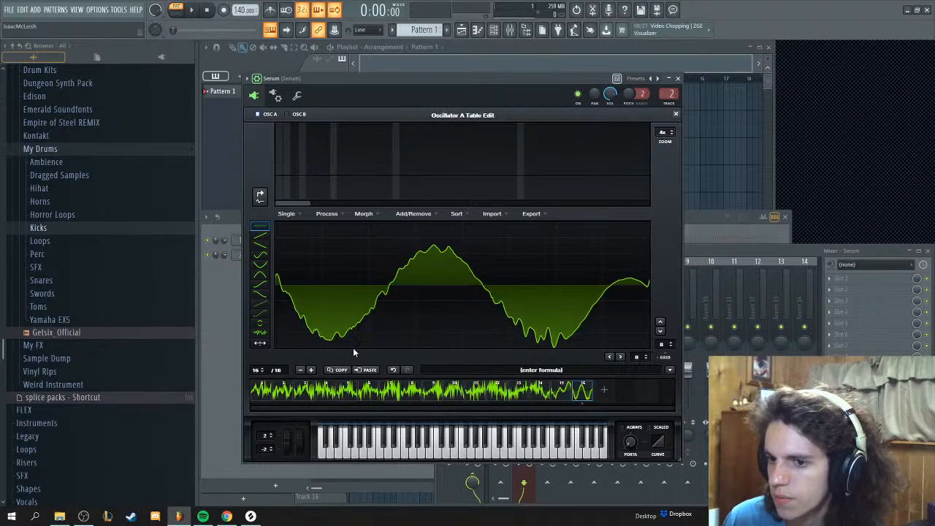
Step: Apply a spectral morph to the wavetable, close the editor and lower oscillator A's wavetable position
{"action": "left_click", "coordinate": [364, 214]}
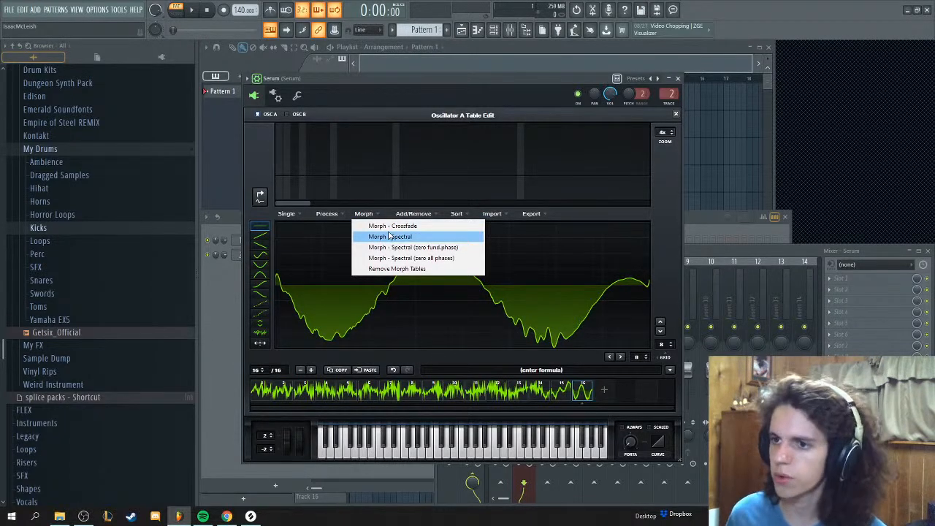
{"action": "left_click", "coordinate": [388, 236]}
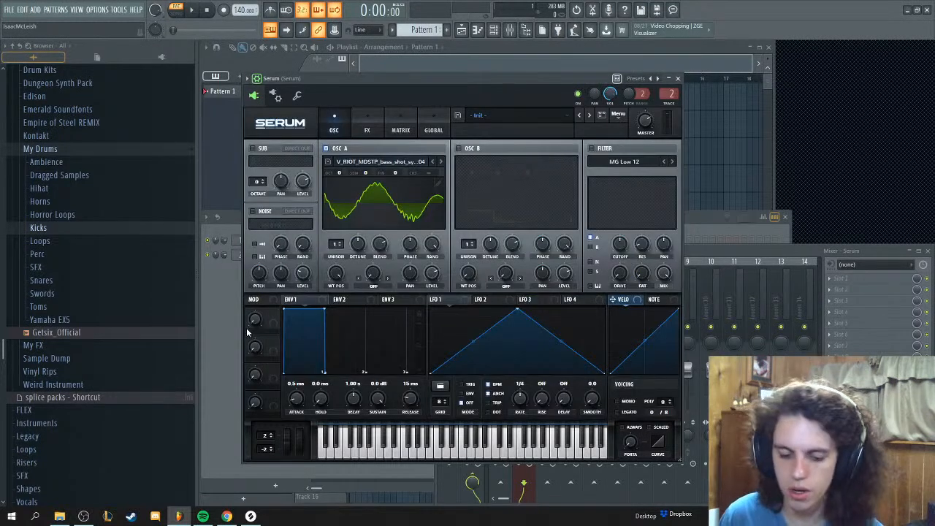
{"action": "left_click_drag", "start_coordinate": [334, 272], "coordinate": [340, 304]}
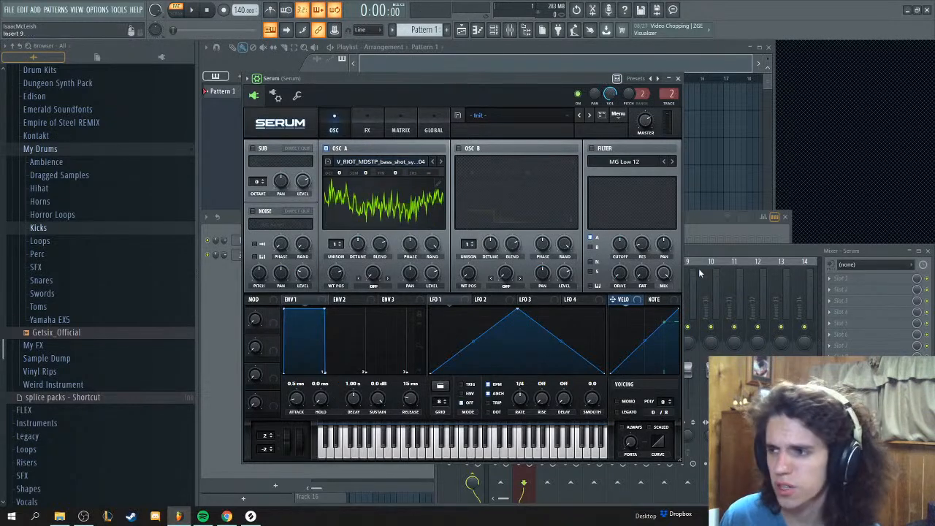
Step: Open the piano roll for the Serum channel, move its window higher and delete the stray note
{"action": "left_click", "coordinate": [695, 216]}
{"action": "right_click", "coordinate": [300, 252]}
{"action": "left_click", "coordinate": [319, 255]}
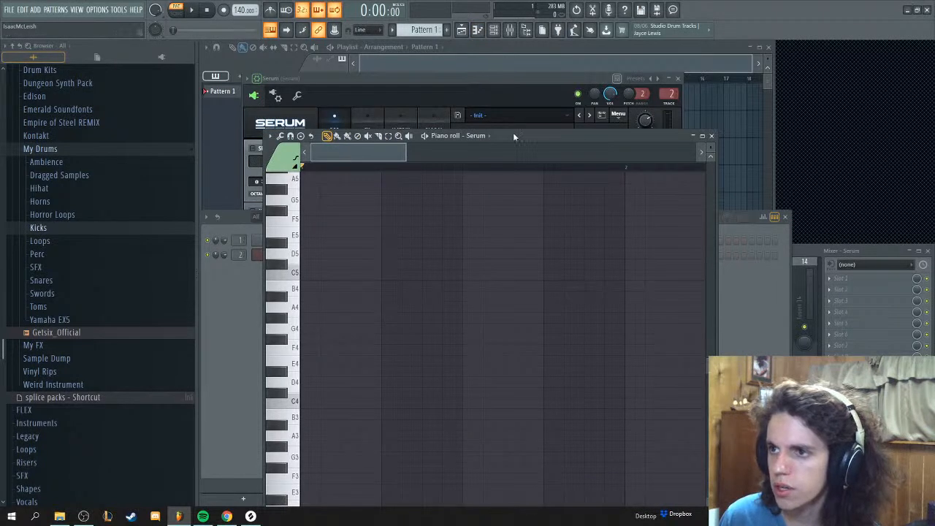
{"action": "left_click_drag", "start_coordinate": [508, 136], "coordinate": [518, 87]}
{"action": "left_click", "coordinate": [321, 289]}
{"action": "right_click", "coordinate": [321, 288]}
{"action": "scroll", "coordinate": [329, 336], "scroll_direction": "up", "scroll_amount": 5}
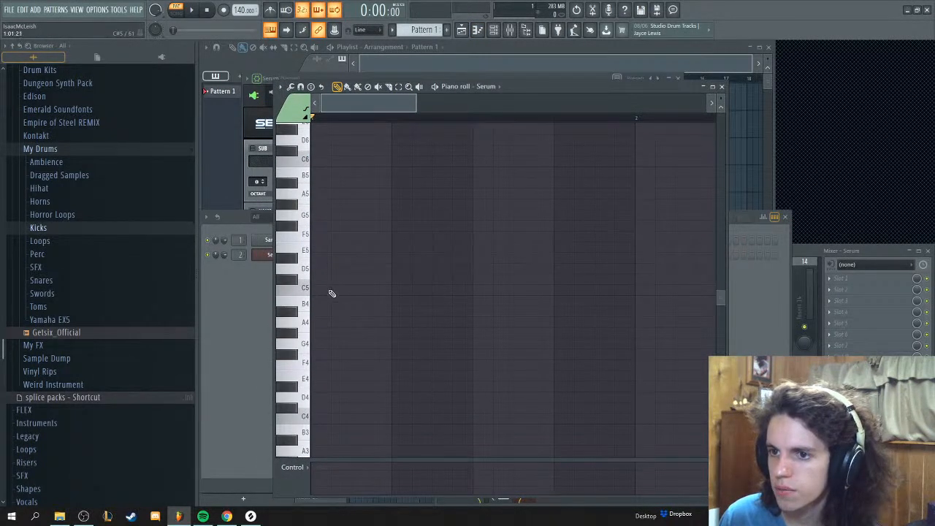
Step: Draw a one-beat G4 note at the start, duplicate it three times and glue the notes into one bar-long note
{"action": "left_click", "coordinate": [328, 344]}
{"action": "mouse_move", "coordinate": [384, 344]}
{"action": "left_mouse_down"}
{"action": "mouse_move", "coordinate": [472, 344]}
{"action": "mouse_move", "coordinate": [390, 344]}
{"action": "left_mouse_up"}
{"action": "key", "text": "ctrl+b"}
{"action": "key", "text": "ctrl+b"}
{"action": "key", "text": "ctrl+b"}
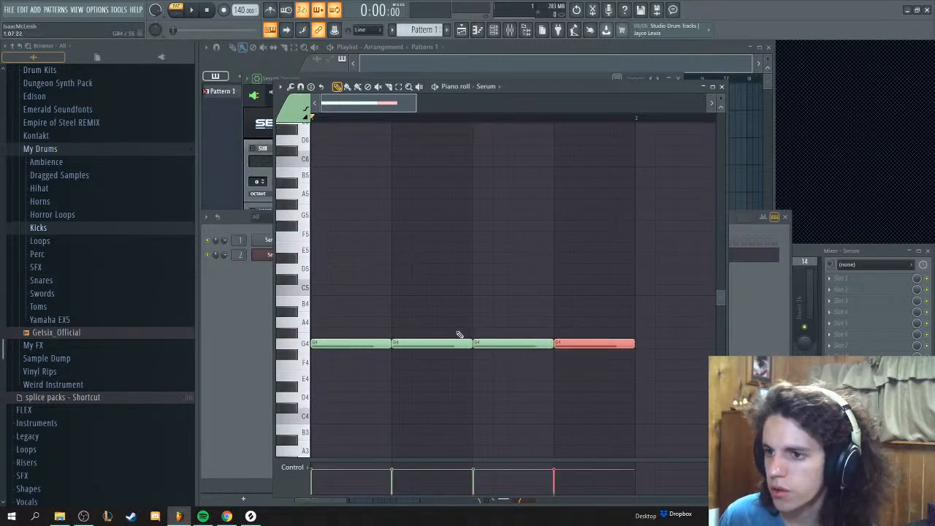
{"action": "key", "text": "ctrl+a"}
{"action": "key", "text": "ctrl+g"}
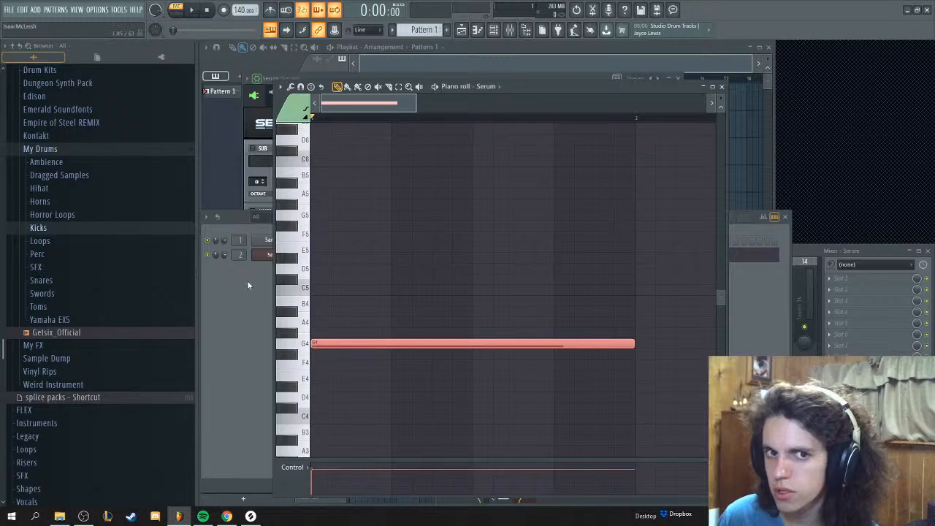
Step: Reopen Serum, lower oscillator A to octave -1 and modulate its level with LFO 1, checking by playback
{"action": "left_click", "coordinate": [269, 256]}
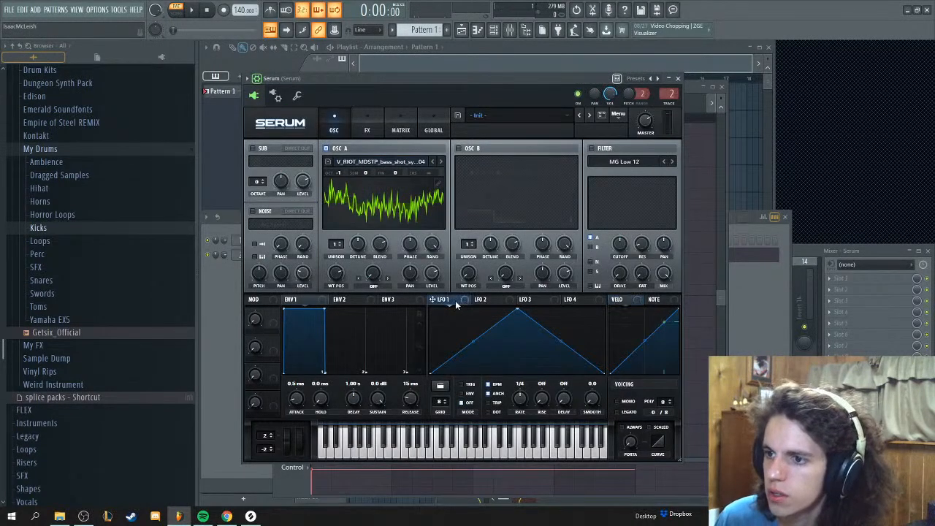
{"action": "left_click_drag", "start_coordinate": [435, 276], "coordinate": [425, 249]}
{"action": "left_click_drag", "start_coordinate": [338, 272], "coordinate": [331, 273]}
{"action": "right_click", "coordinate": [334, 275]}
{"action": "left_click", "coordinate": [434, 302]}
{"action": "key", "text": "space"}
{"action": "key", "text": "space"}
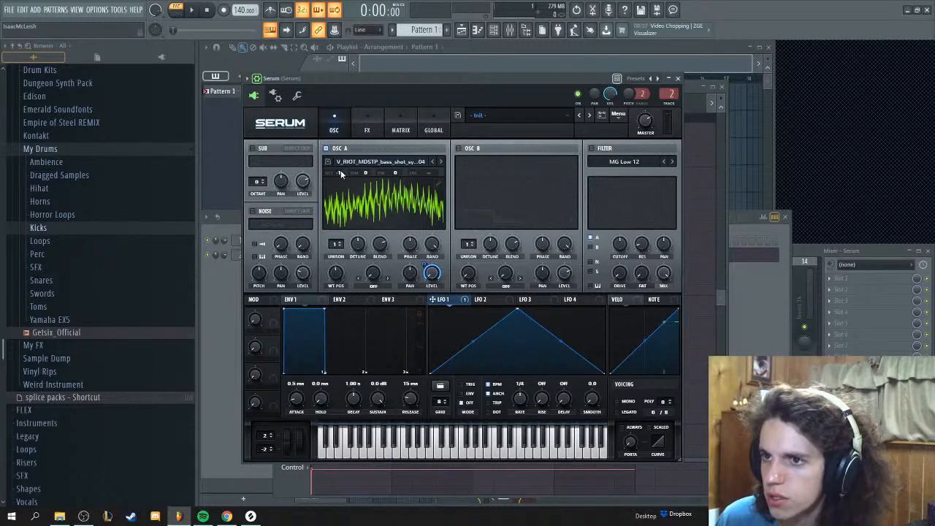
Step: Set oscillator A's octave to -2 and modulate its wavetable position with LFO 1 by an amount of 7
{"action": "left_click_drag", "start_coordinate": [343, 172], "coordinate": [355, 213]}
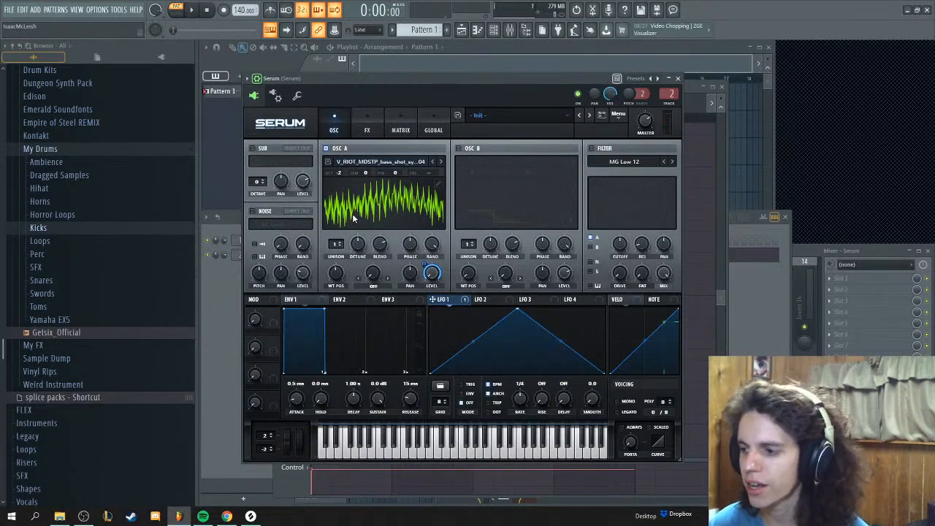
{"action": "key", "text": "space"}
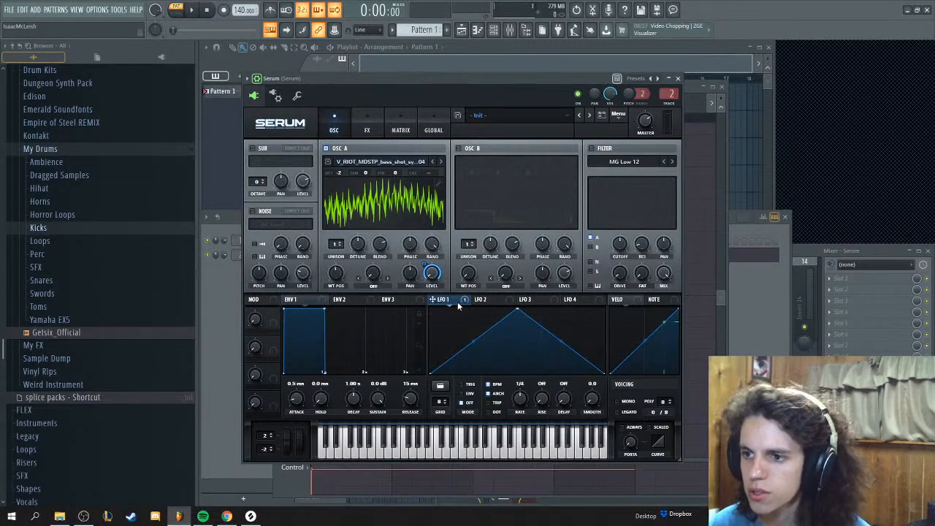
{"action": "left_click_drag", "start_coordinate": [432, 300], "coordinate": [329, 273]}
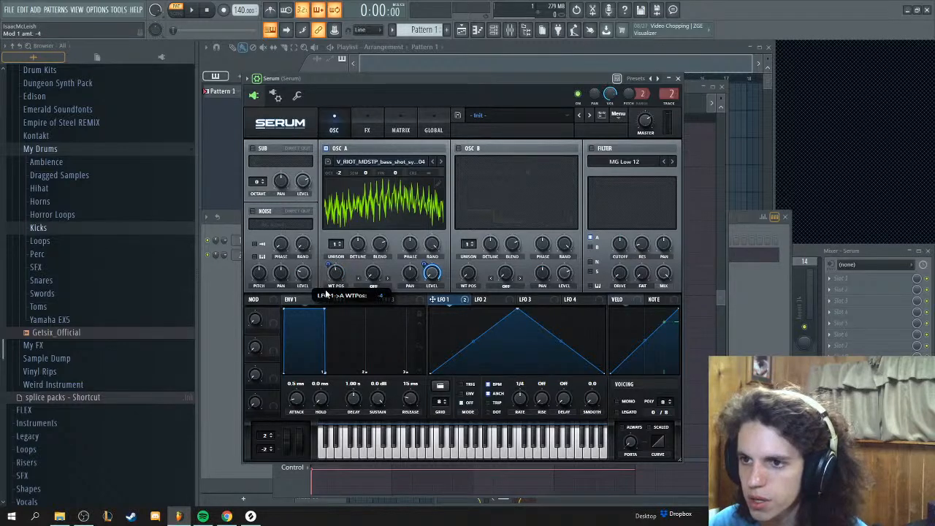
{"action": "key", "text": "space"}
{"action": "left_click_drag", "start_coordinate": [330, 268], "coordinate": [329, 257]}
{"action": "key", "text": "space"}
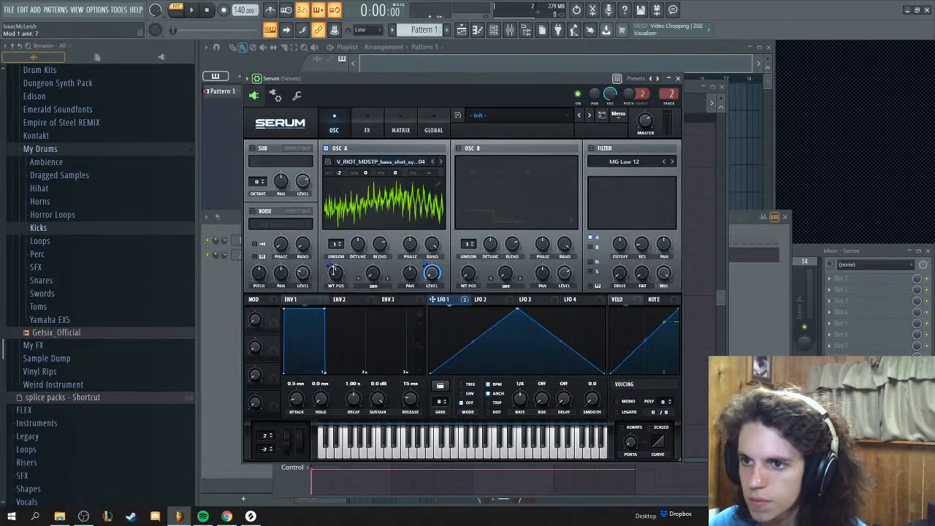
Step: Set oscillator A's wavetable position to 14 while playing the pattern to audition the sound
{"action": "key", "text": "space"}
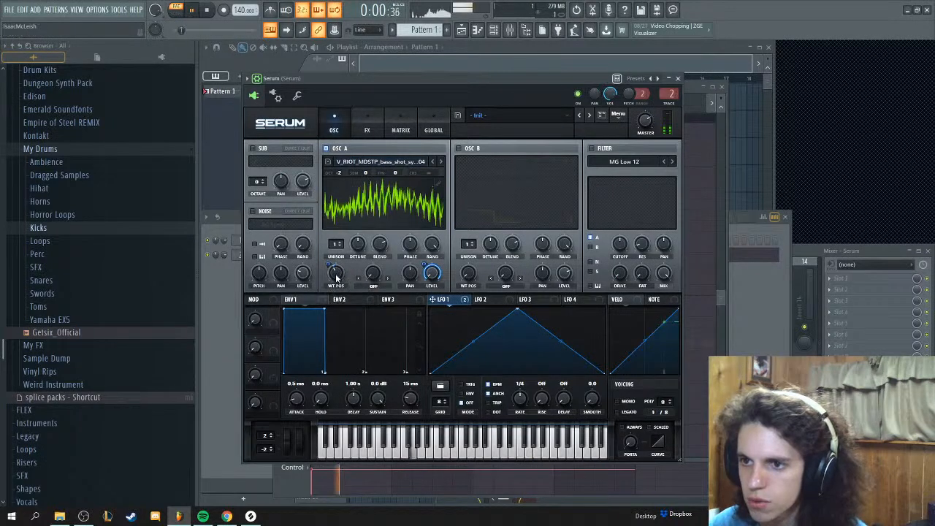
{"action": "key", "text": "space"}
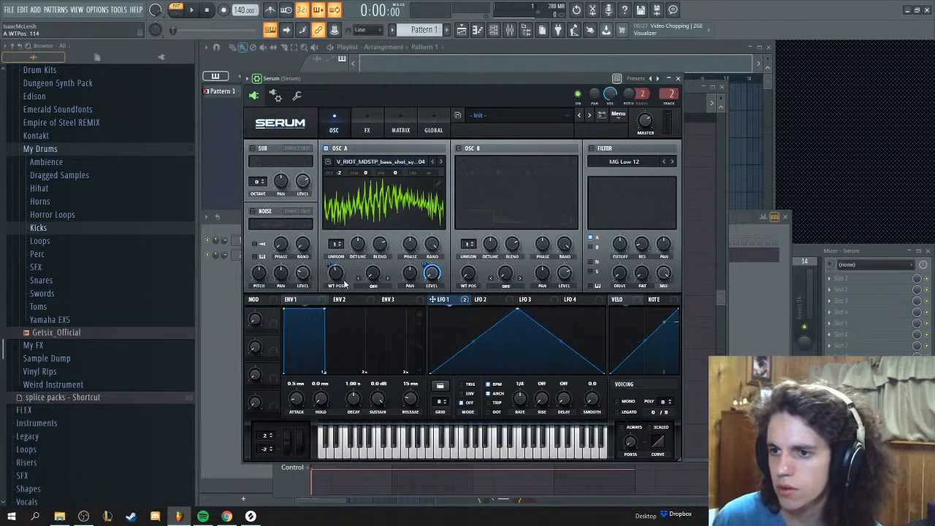
{"action": "key", "text": "space"}
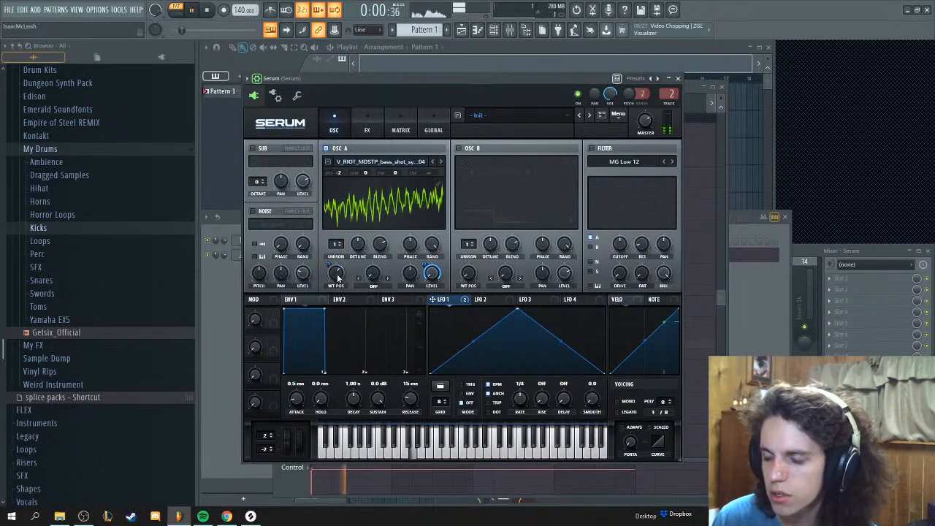
Step: Modulate oscillator A's wavetable position with LFO 2 at a 1/2 rate and reshape LFO 2 into a straight rising ramp
{"action": "mouse_move", "coordinate": [338, 274]}
{"action": "left_mouse_down"}
{"action": "mouse_move", "coordinate": [338, 256]}
{"action": "mouse_move", "coordinate": [344, 346]}
{"action": "mouse_move", "coordinate": [336, 278]}
{"action": "left_mouse_up"}
{"action": "right_click", "coordinate": [336, 278]}
{"action": "key", "text": "space"}
{"action": "left_click", "coordinate": [426, 279]}
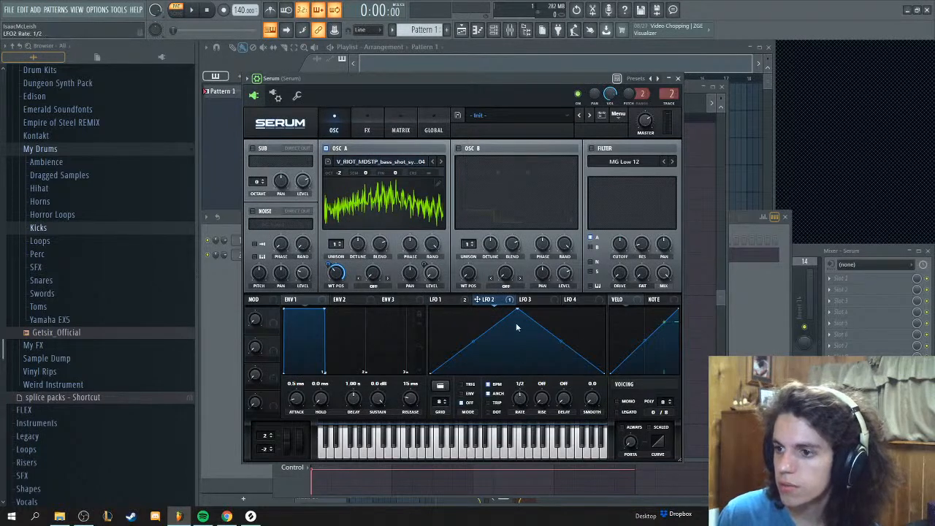
{"action": "left_click_drag", "start_coordinate": [519, 310], "coordinate": [604, 311]}
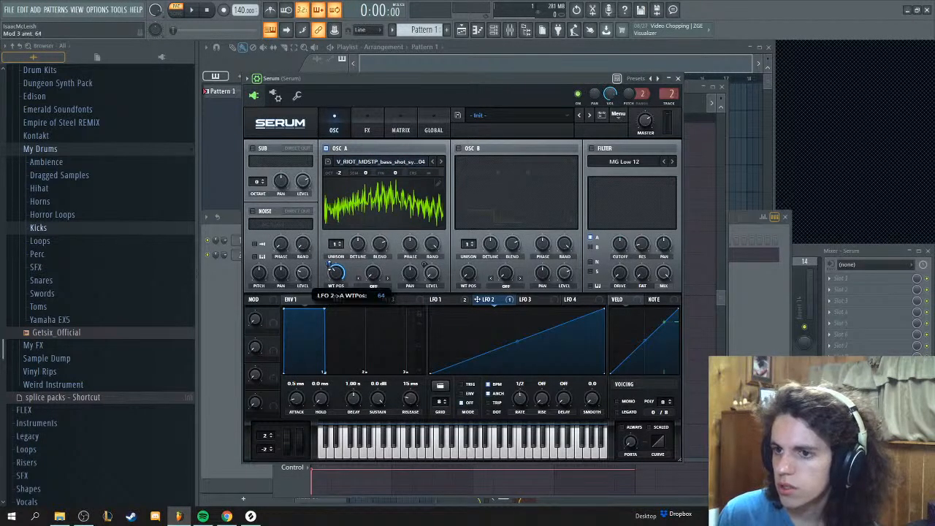
Step: Set LFO 2's modulation amount on oscillator A's wavetable position to 11, auditioning positive and negative amounts during playback
{"action": "key", "text": "space"}
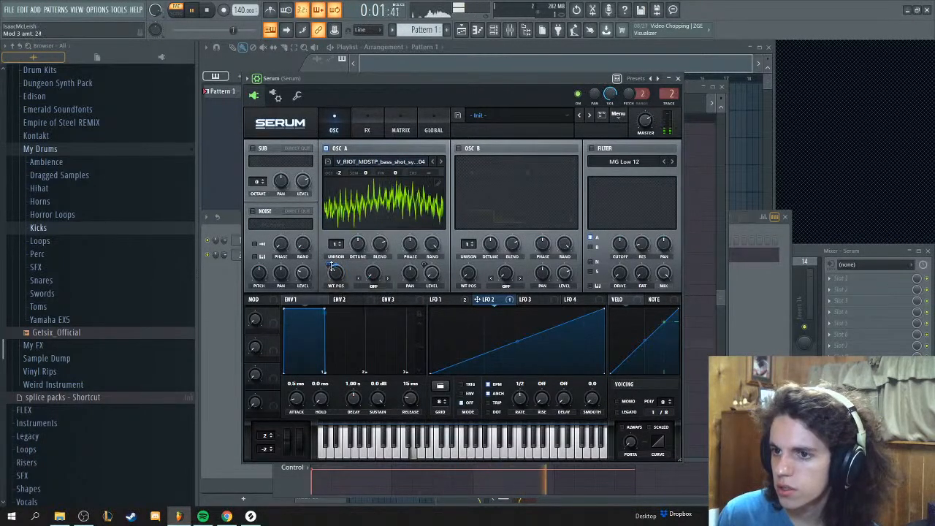
{"action": "key", "text": "space"}
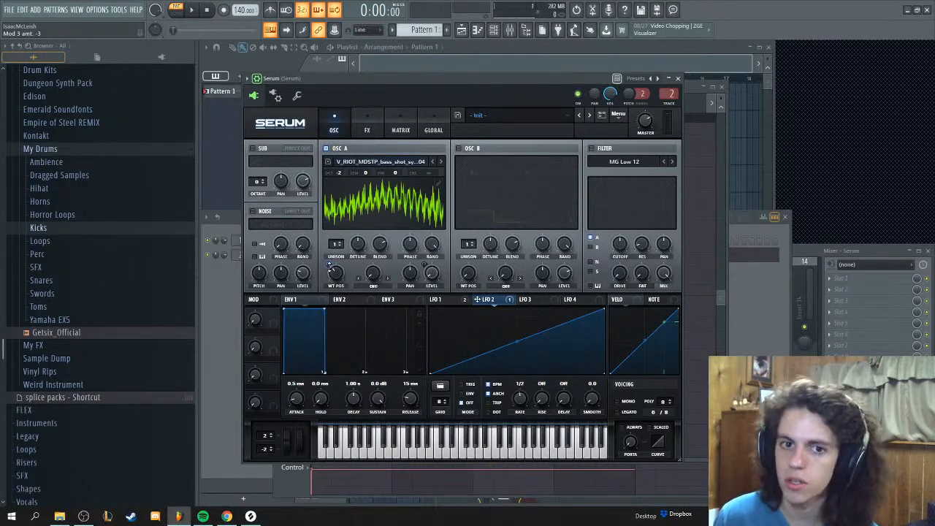
{"action": "key", "text": "space"}
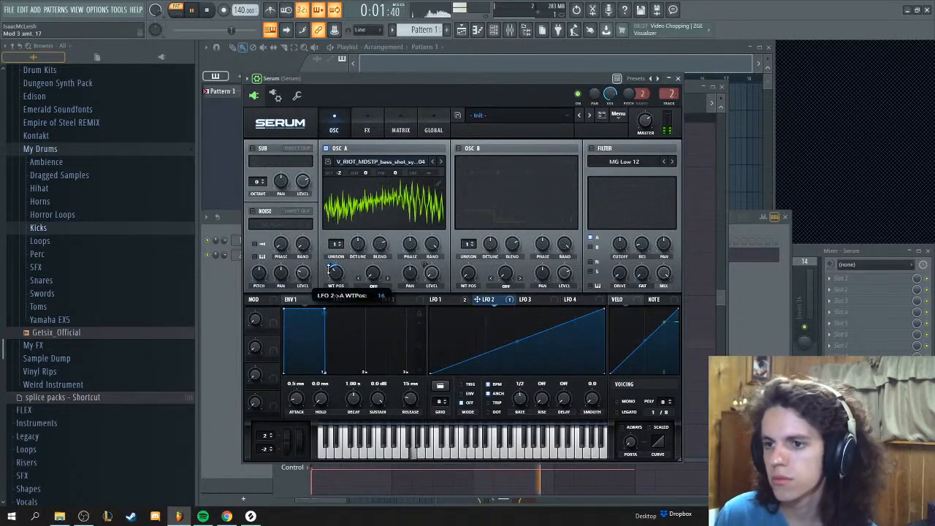
{"action": "left_click_drag", "start_coordinate": [331, 269], "coordinate": [330, 288]}
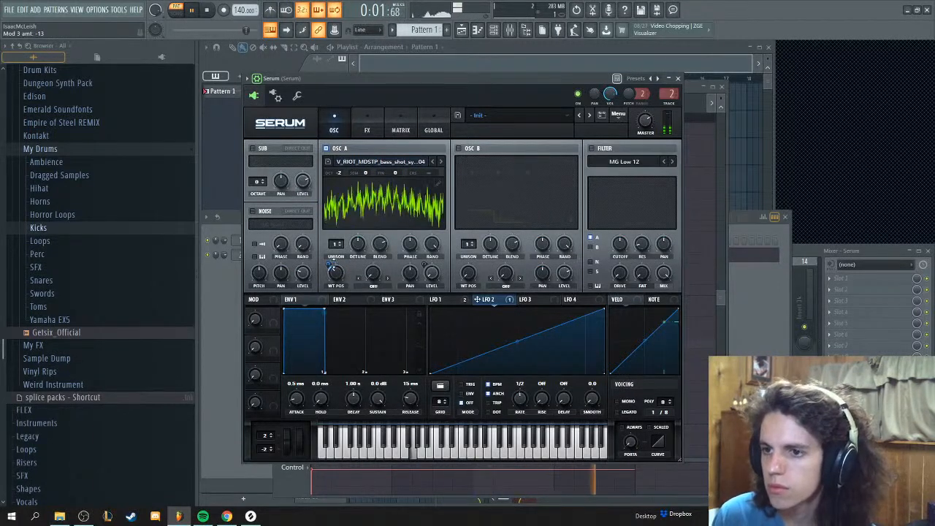
{"action": "scroll", "coordinate": [333, 270], "scroll_direction": "up", "scroll_amount": 6}
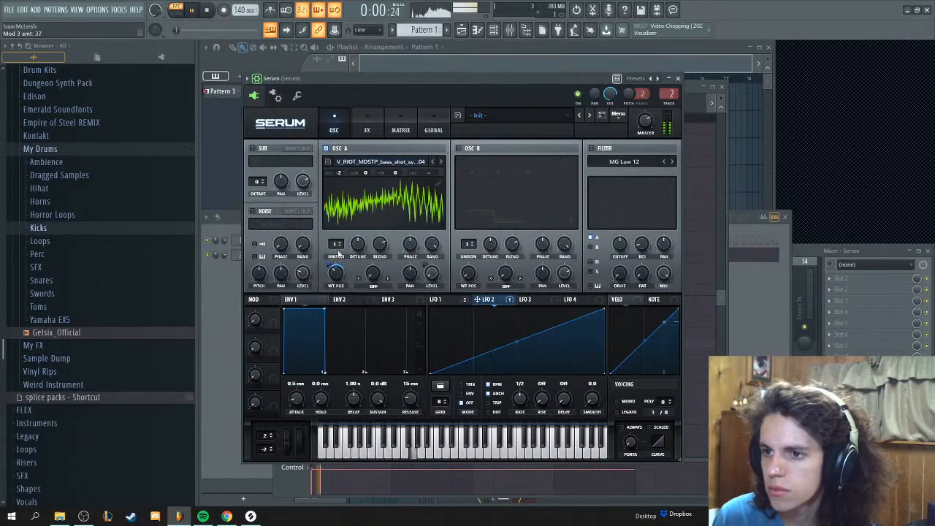
{"action": "scroll", "coordinate": [328, 268], "scroll_direction": "down", "scroll_amount": 3}
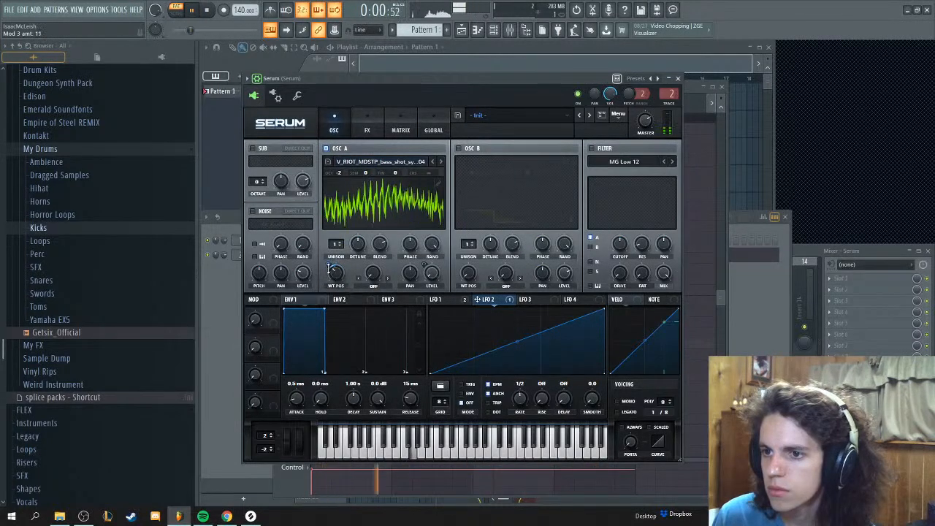
{"action": "key", "text": "space"}
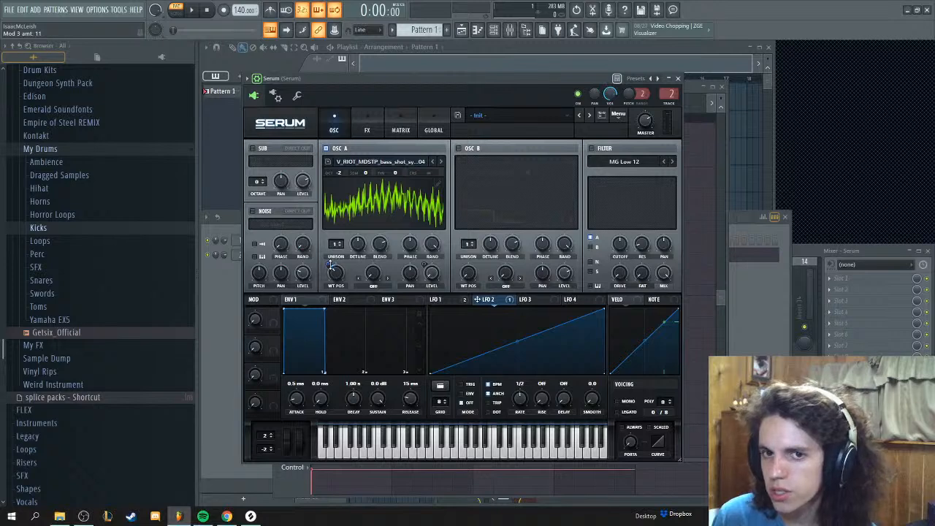
{"action": "left_click_drag", "start_coordinate": [336, 278], "coordinate": [336, 276]}
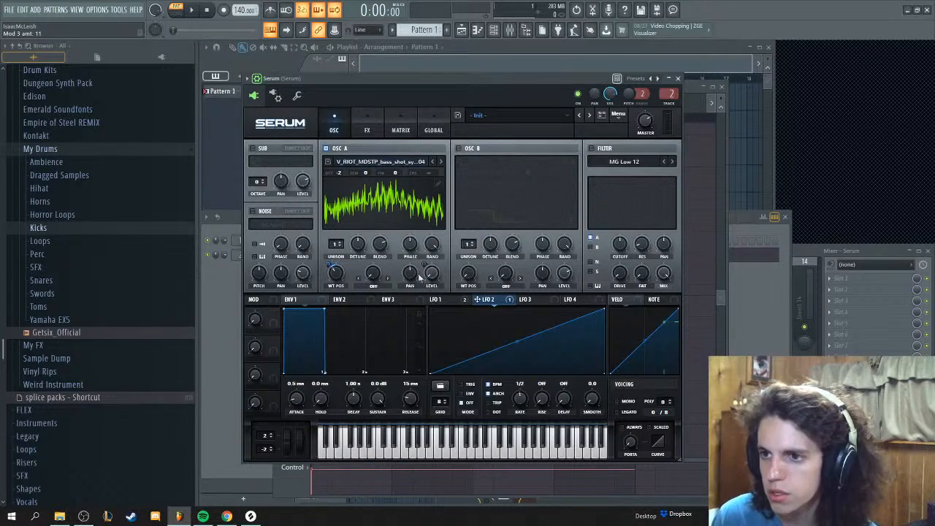
{"action": "left_click_drag", "start_coordinate": [330, 266], "coordinate": [331, 266]}
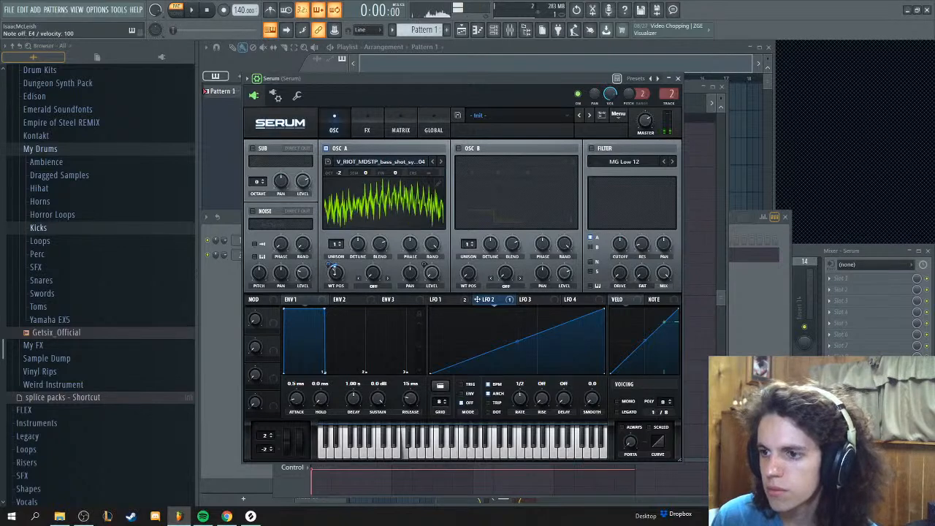
Step: Set LFO 1's rate to 1/8 and the project tempo to 150 BPM
{"action": "left_click", "coordinate": [447, 300]}
{"action": "key", "text": "space"}
{"action": "left_click_drag", "start_coordinate": [521, 403], "coordinate": [521, 397]}
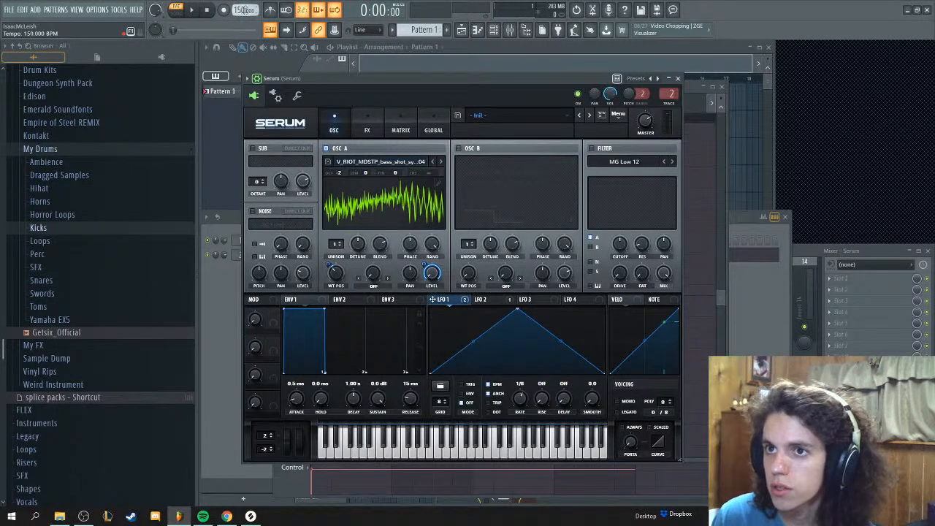
{"action": "scroll", "coordinate": [520, 397], "scroll_direction": "down", "scroll_amount": 1}
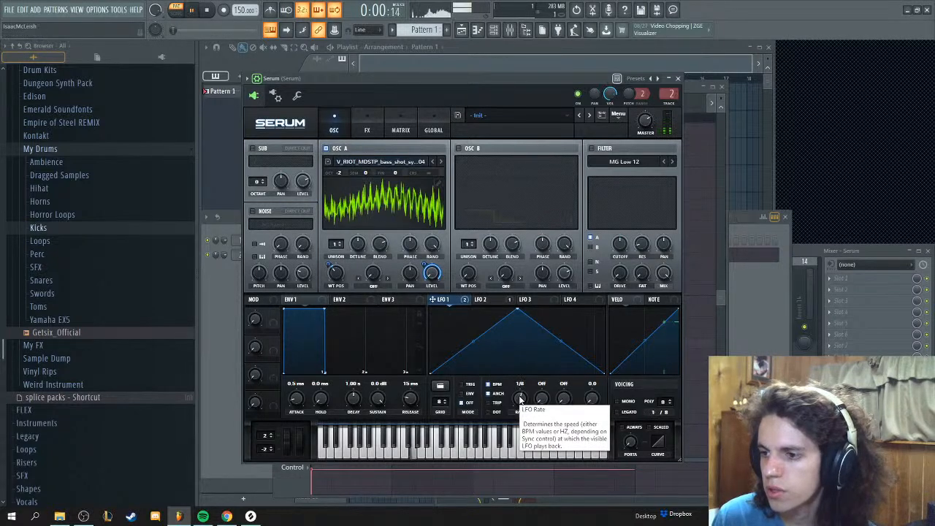
Step: Set LFO 1's rate to 1/4, comparing it with slower rates while the pattern plays
{"action": "key", "text": "space"}
{"action": "key", "text": "space"}
{"action": "scroll", "coordinate": [520, 400], "scroll_direction": "down", "scroll_amount": 4}
{"action": "scroll", "coordinate": [521, 400], "scroll_direction": "up", "scroll_amount": 2}
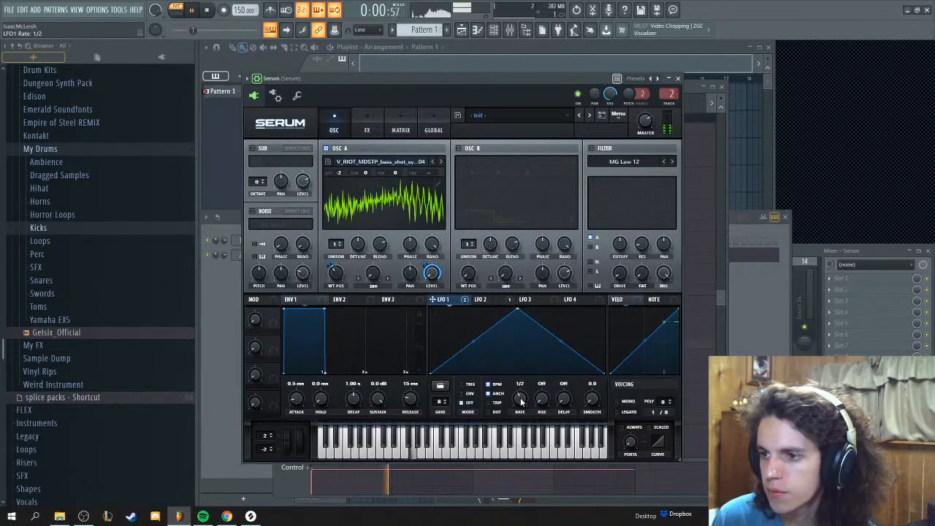
{"action": "key", "text": "space"}
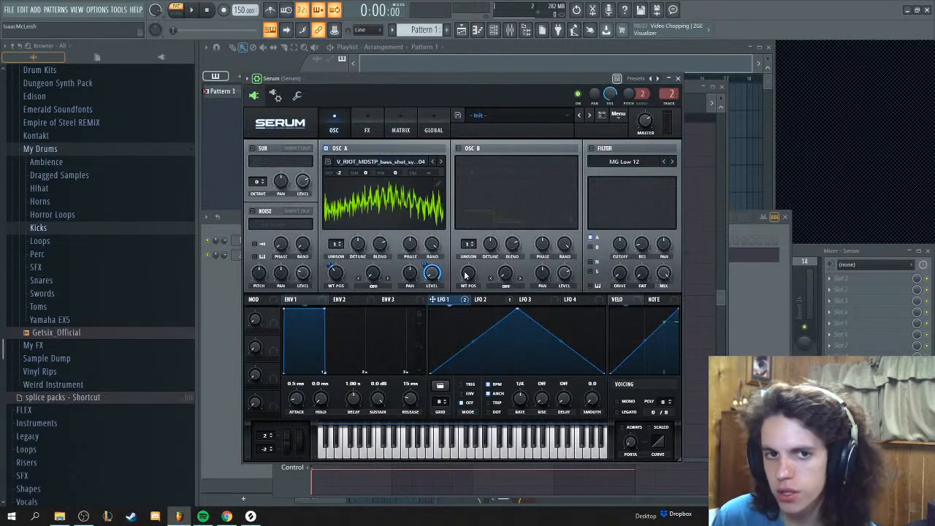
Step: Enable the filter as HP 12, modulate its cutoff with LFO 1 and lower the cutoff to 161 Hz
{"action": "left_click", "coordinate": [599, 148]}
{"action": "left_click", "coordinate": [631, 161]}
{"action": "mouse_move", "coordinate": [632, 188]}
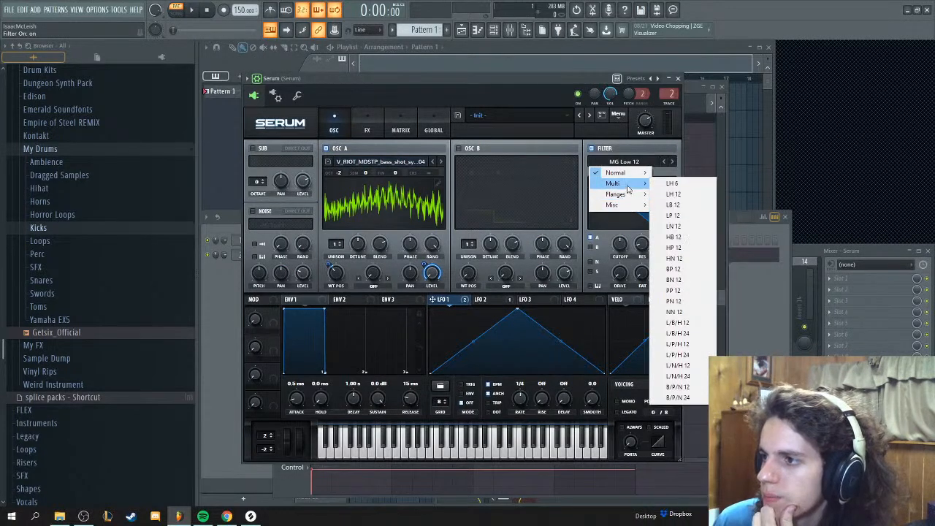
{"action": "left_click", "coordinate": [685, 250]}
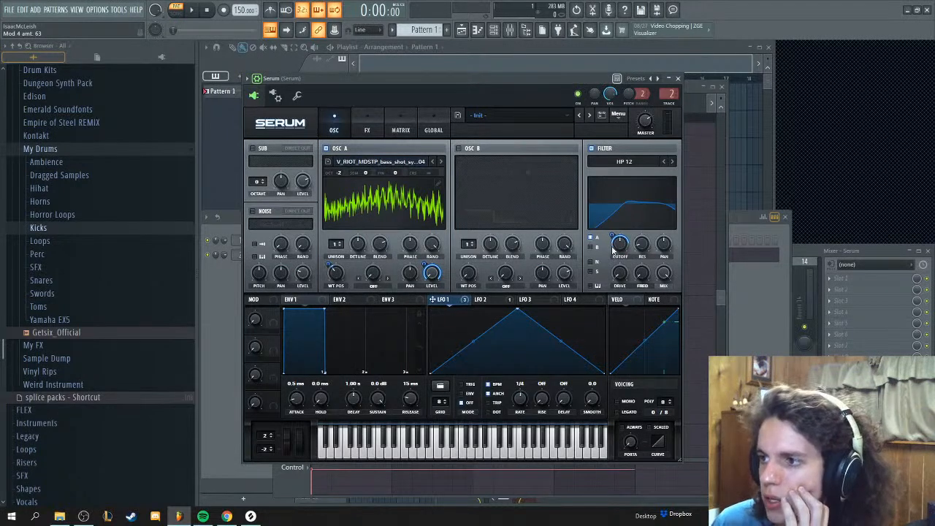
{"action": "left_click_drag", "start_coordinate": [619, 242], "coordinate": [620, 256]}
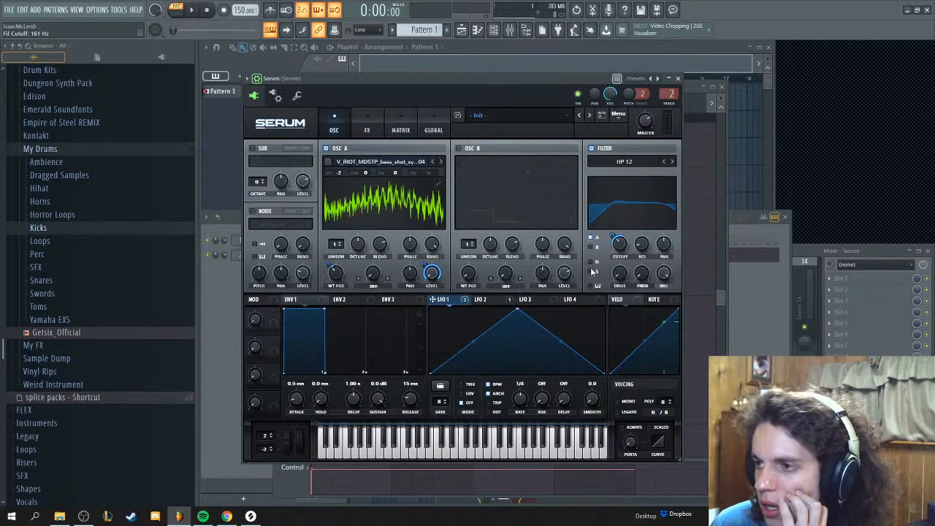
Step: Try the LP 12 filter type with the pattern playing, and return the filter to HP 12
{"action": "left_click", "coordinate": [645, 166]}
{"action": "left_click", "coordinate": [650, 154]}
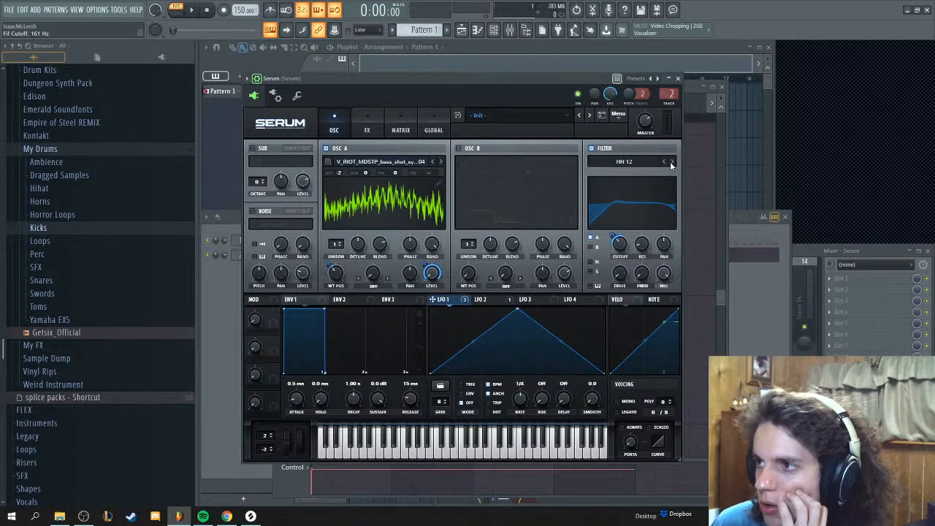
{"action": "left_click", "coordinate": [665, 160]}
{"action": "left_click", "coordinate": [665, 160]}
{"action": "left_click", "coordinate": [665, 160]}
{"action": "left_click", "coordinate": [665, 160]}
{"action": "key", "text": "space"}
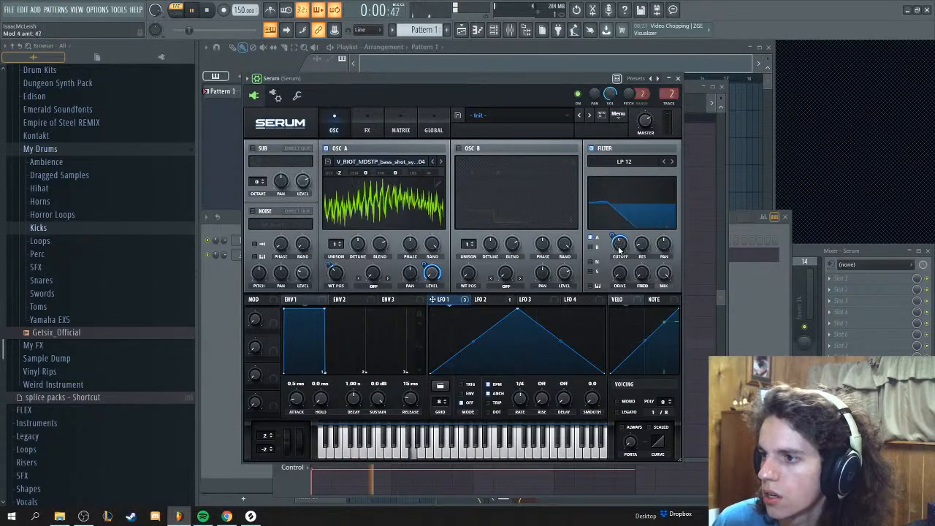
{"action": "key", "text": "space"}
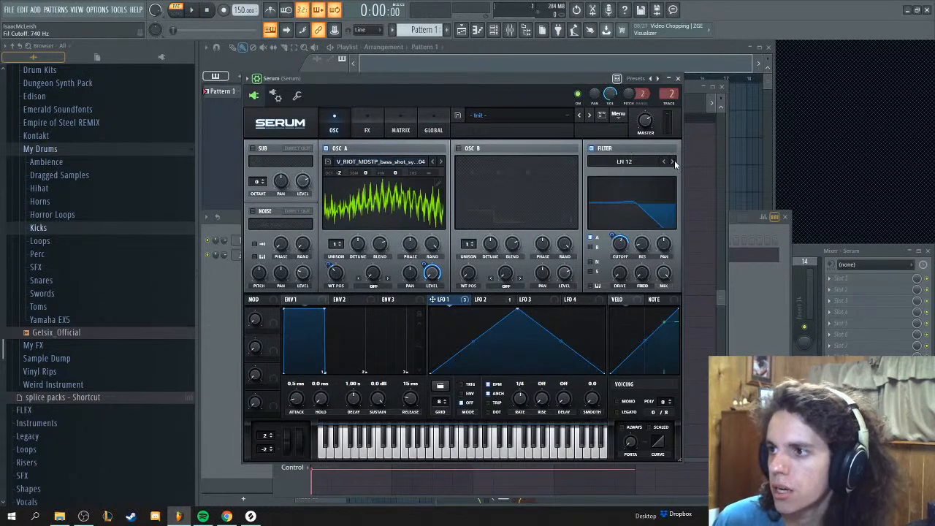
{"action": "left_click", "coordinate": [672, 161]}
{"action": "left_click", "coordinate": [672, 163]}
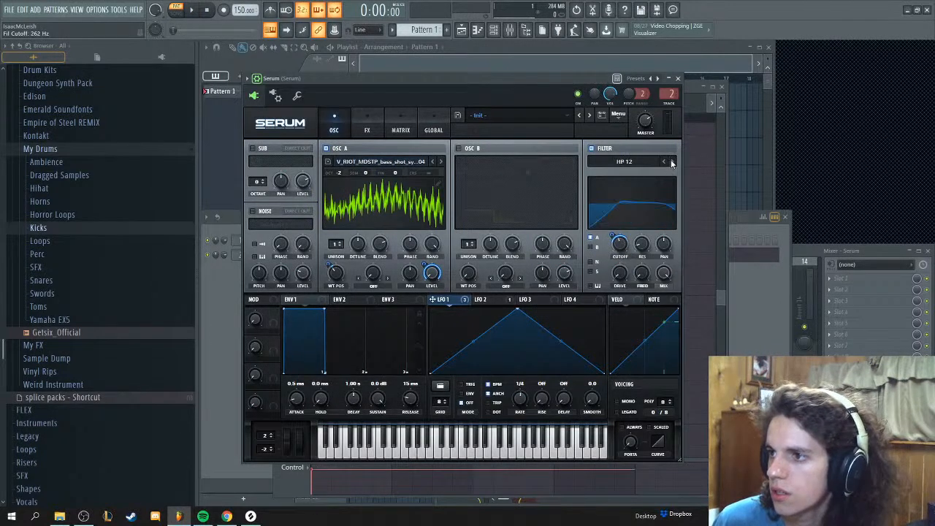
Step: Lower the HP 12 filter's cutoff to 59 Hz while auditioning the pattern
{"action": "key", "text": "space"}
{"action": "scroll", "coordinate": [619, 243], "scroll_direction": "down", "scroll_amount": 5}
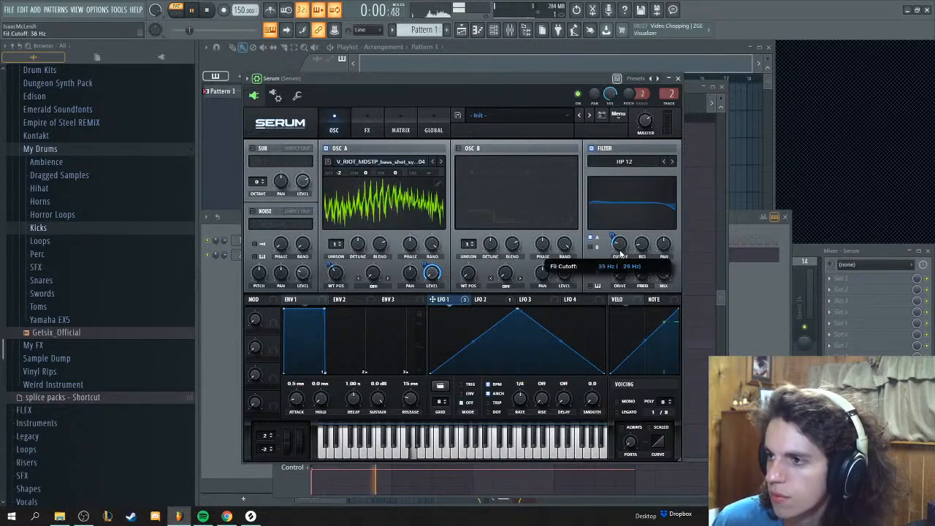
{"action": "left_click_drag", "start_coordinate": [616, 238], "coordinate": [618, 232]}
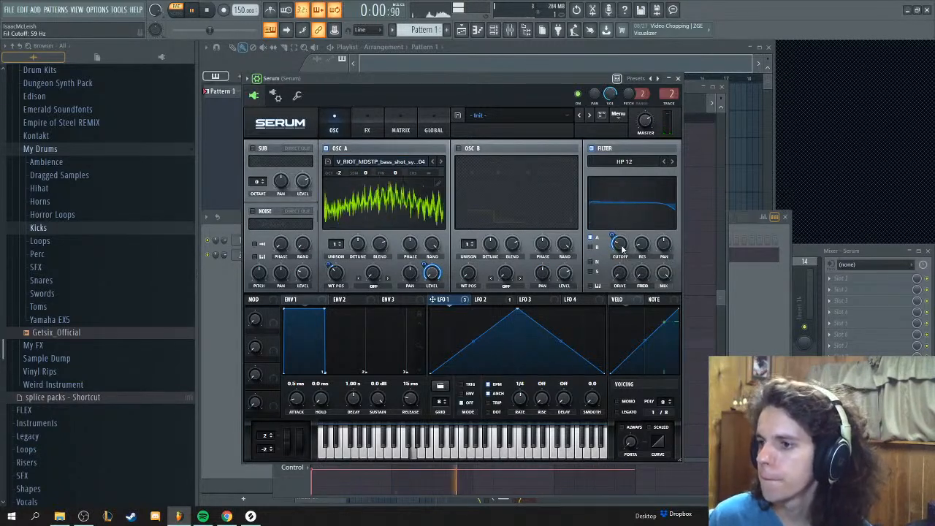
{"action": "key", "text": "space"}
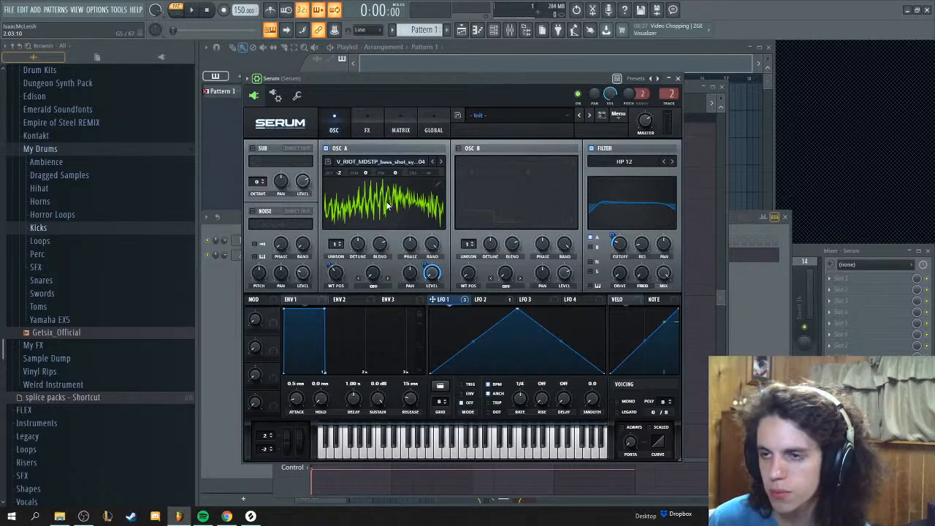
Step: Insert Fruity Parametric EQ 2 in slot 3 of the Serum mixer track and play the pattern through it
{"action": "left_click", "coordinate": [840, 278]}
{"action": "mouse_move", "coordinate": [837, 287]}
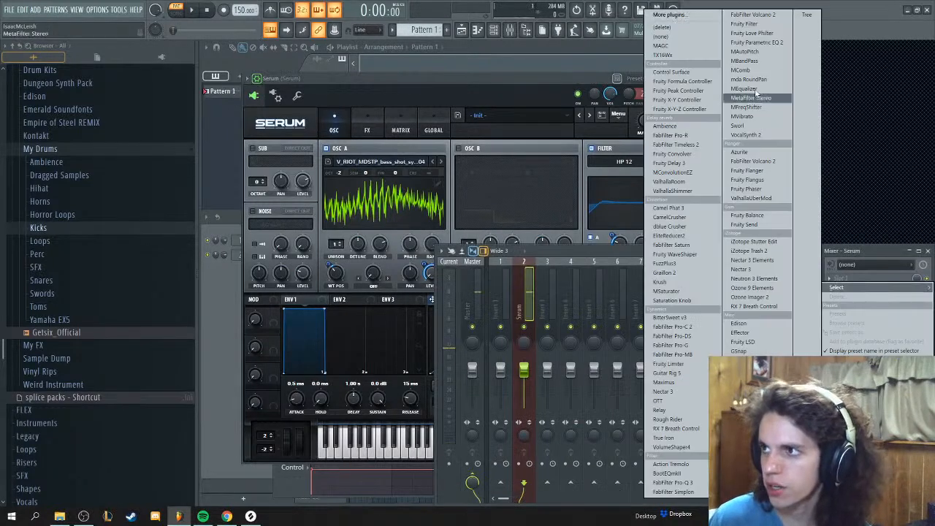
{"action": "left_click", "coordinate": [762, 43]}
{"action": "key", "text": "space"}
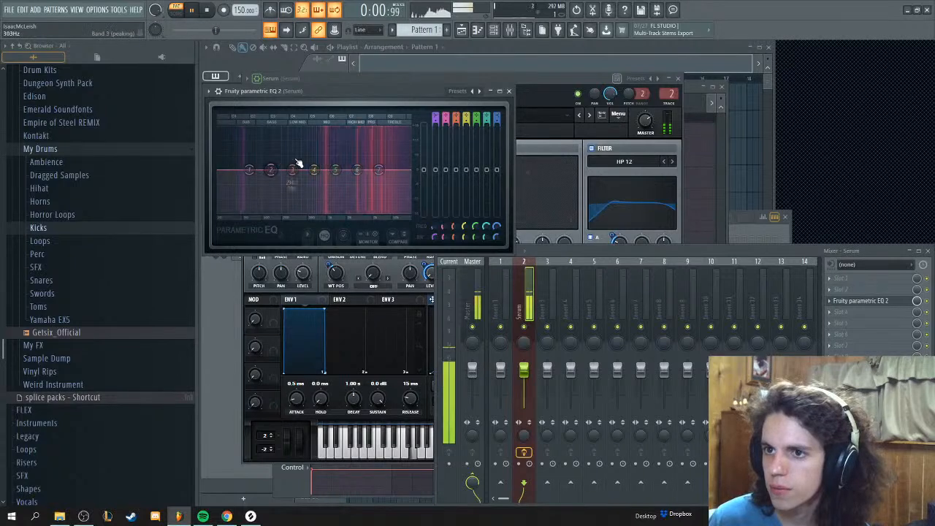
Step: Lower EQ band 6 slightly in the upper mids and adjust band 5's frequency while auditioning the bass
{"action": "left_click_drag", "start_coordinate": [344, 92], "coordinate": [431, 171]}
{"action": "key", "text": "space"}
{"action": "left_click_drag", "start_coordinate": [401, 249], "coordinate": [459, 252]}
{"action": "key", "text": "space"}
{"action": "key", "text": "ctrl+z"}
{"action": "key", "text": "space"}
{"action": "key", "text": "space"}
{"action": "key", "text": "space"}
{"action": "key", "text": "space"}
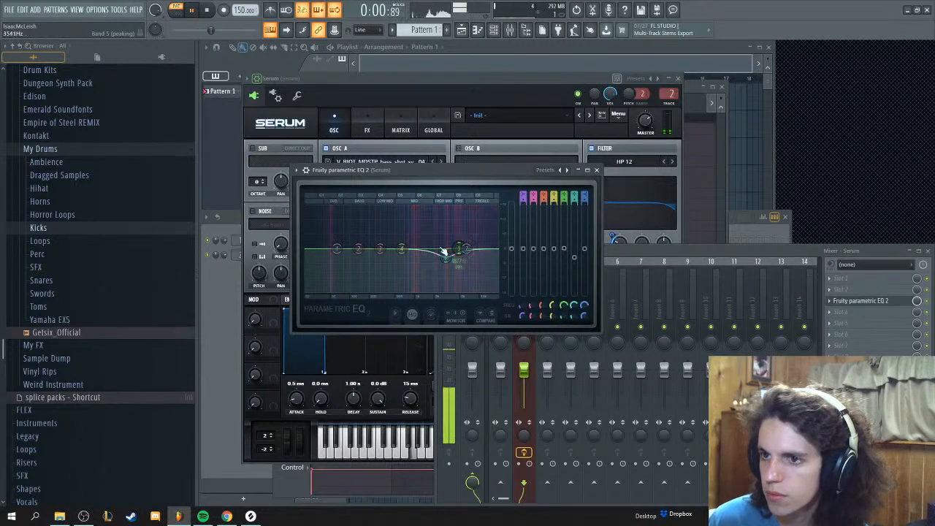
{"action": "key", "text": "space"}
Step: Return to Serum, enable the sub oscillator at octave -2 and modulate its level with LFO 1
{"action": "left_click", "coordinate": [415, 129]}
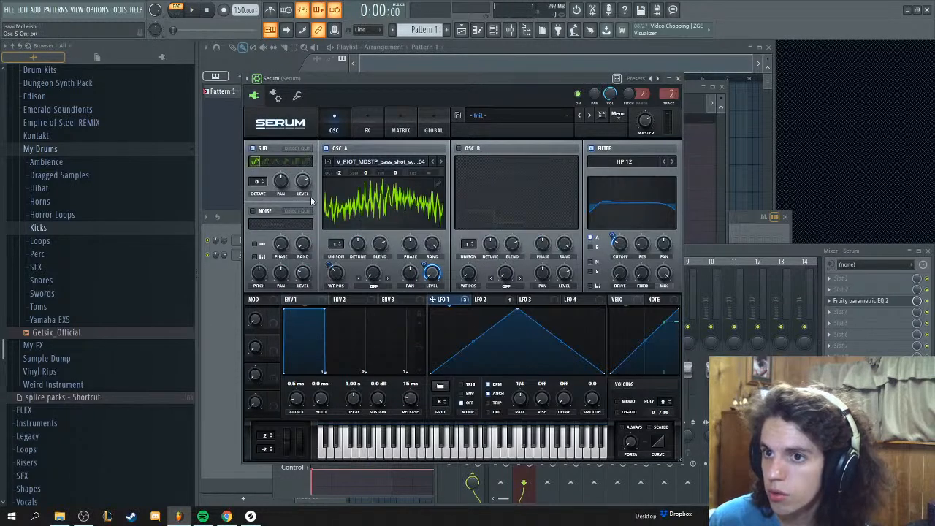
{"action": "left_click_drag", "start_coordinate": [261, 191], "coordinate": [300, 183]}
{"action": "mouse_move", "coordinate": [300, 183]}
{"action": "left_mouse_down"}
{"action": "mouse_move", "coordinate": [297, 255]}
{"action": "mouse_move", "coordinate": [301, 165]}
{"action": "left_mouse_up"}
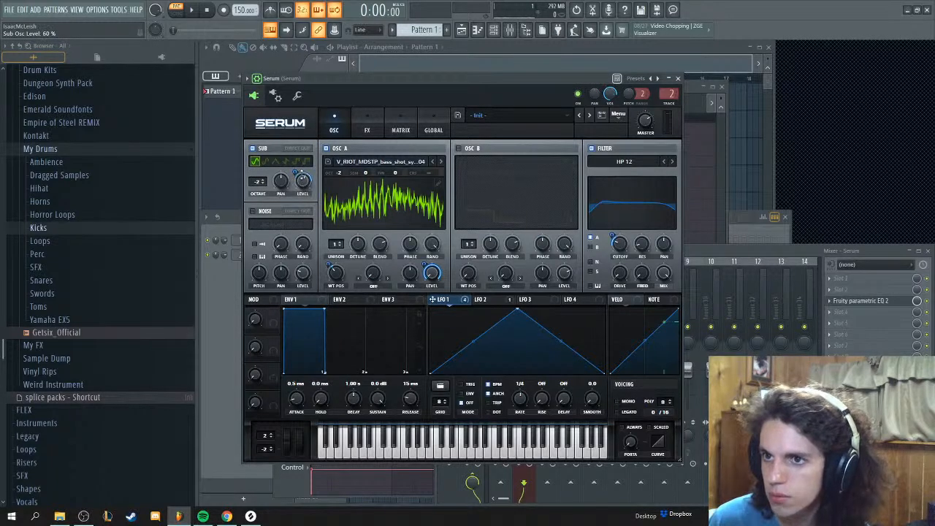
{"action": "key", "text": "space"}
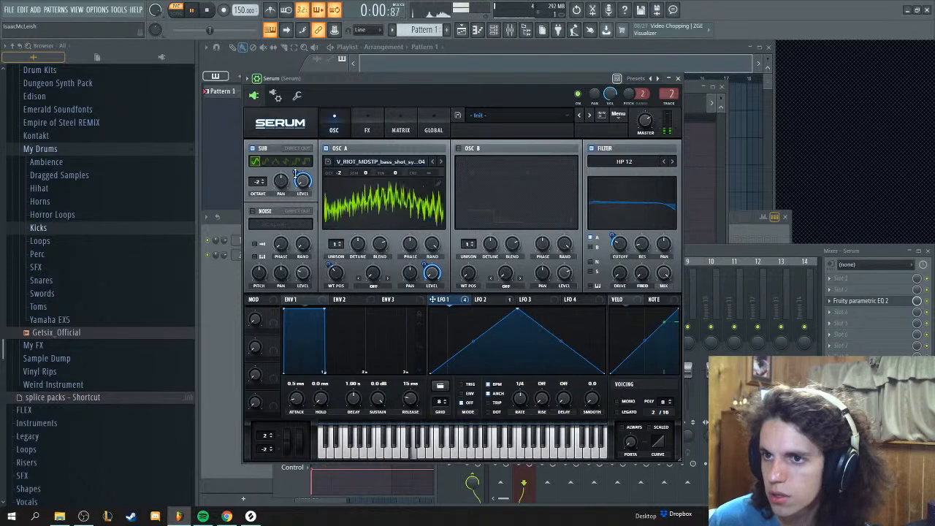
Step: Set LFO 1's modulation amount on the sub oscillator's level to 100, checking the sub's octave by playback
{"action": "left_click", "coordinate": [262, 184]}
{"action": "scroll", "coordinate": [263, 184], "scroll_direction": "up", "scroll_amount": 1}
{"action": "key", "text": "space"}
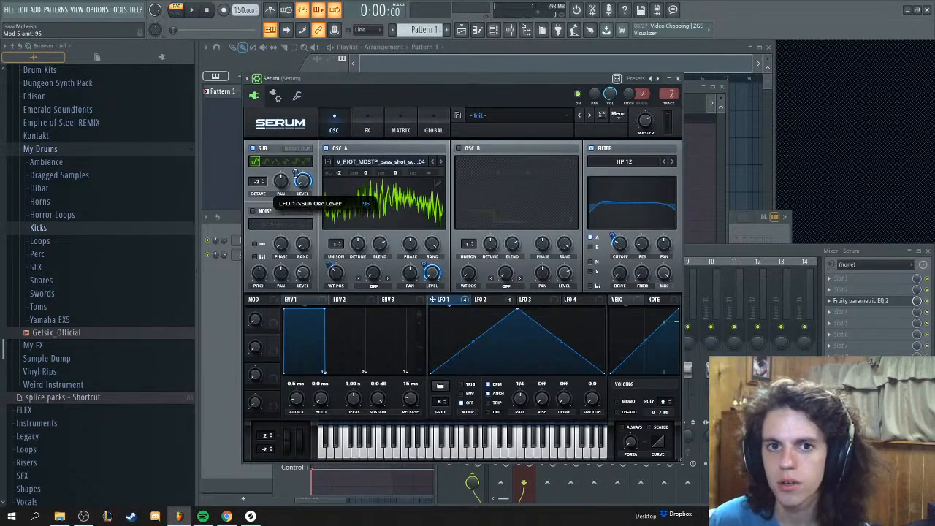
{"action": "left_click_drag", "start_coordinate": [295, 174], "coordinate": [297, 171]}
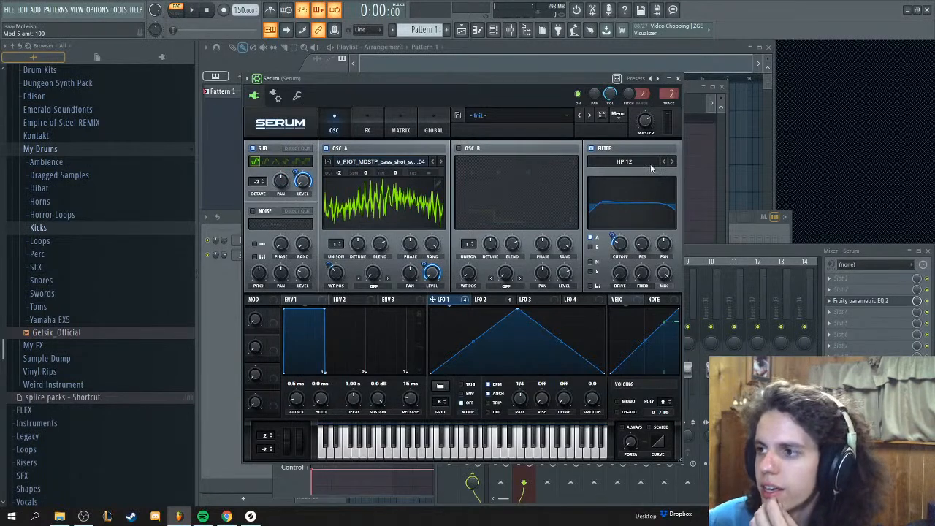
Step: Browse the multi filter types and set Serum's filter to LN 12
{"action": "left_click", "coordinate": [673, 161]}
{"action": "left_click", "coordinate": [673, 160]}
{"action": "left_click", "coordinate": [674, 161]}
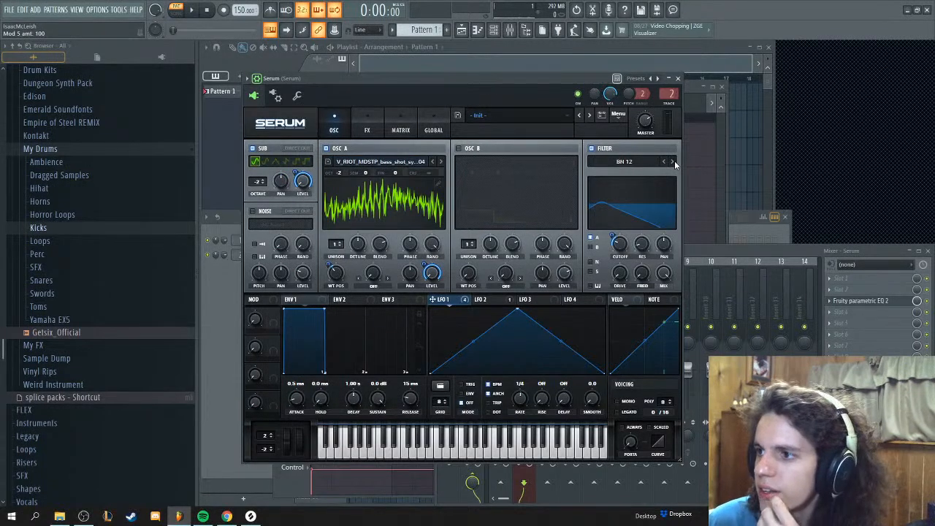
{"action": "left_click", "coordinate": [666, 161]}
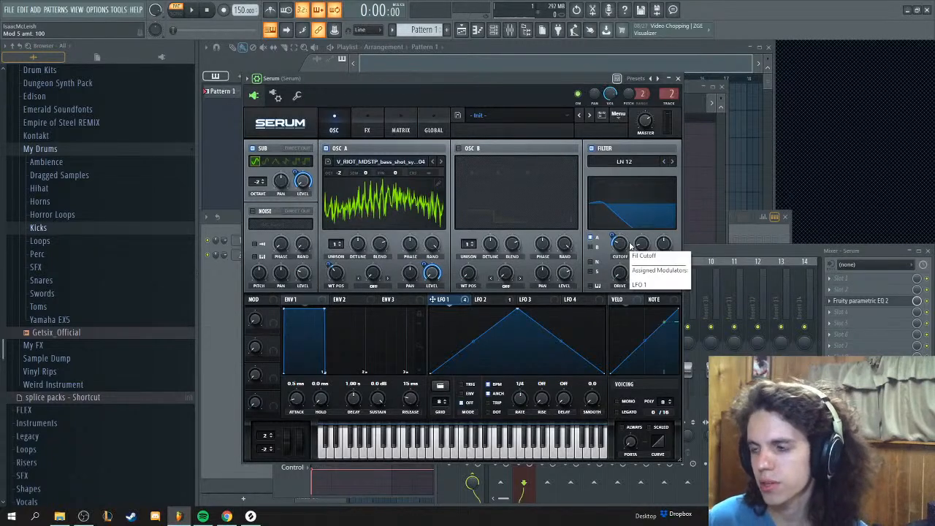
Step: Adjust LFO 1's modulation of Serum's filter cutoff and switch the filter type to HP 12 during playback
{"action": "key", "text": "space"}
{"action": "mouse_move", "coordinate": [623, 243]}
{"action": "left_mouse_down"}
{"action": "mouse_move", "coordinate": [626, 227]}
{"action": "mouse_move", "coordinate": [622, 250]}
{"action": "left_mouse_up"}
{"action": "key", "text": "space"}
{"action": "left_click", "coordinate": [672, 162]}
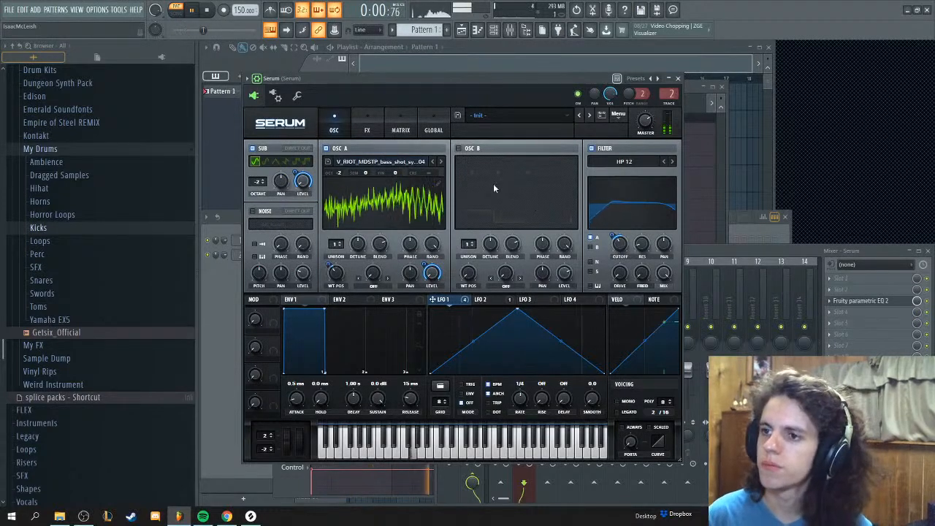
Step: Enable the Hyper/Dimension effect in Serum's effects rack and reposition the plugin window
{"action": "left_click", "coordinate": [367, 129]}
{"action": "left_click", "coordinate": [256, 151]}
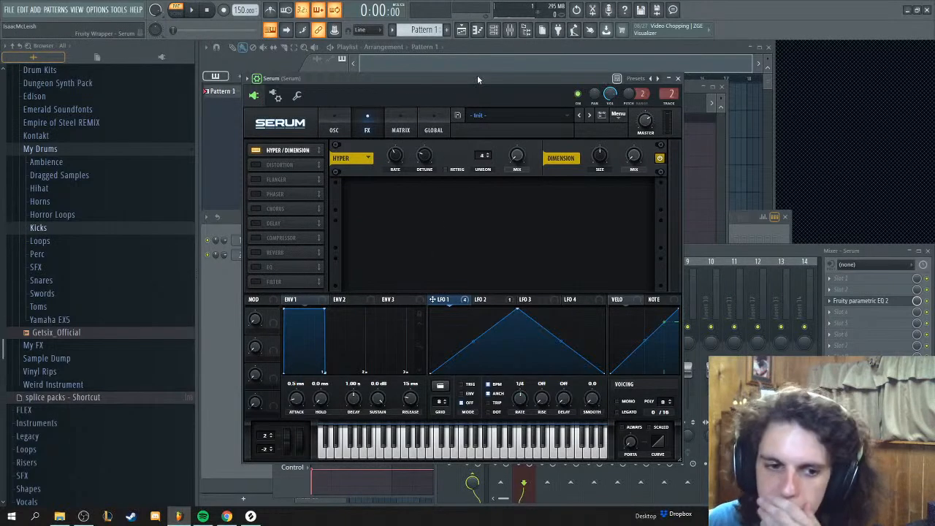
{"action": "left_click_drag", "start_coordinate": [477, 78], "coordinate": [493, 74]}
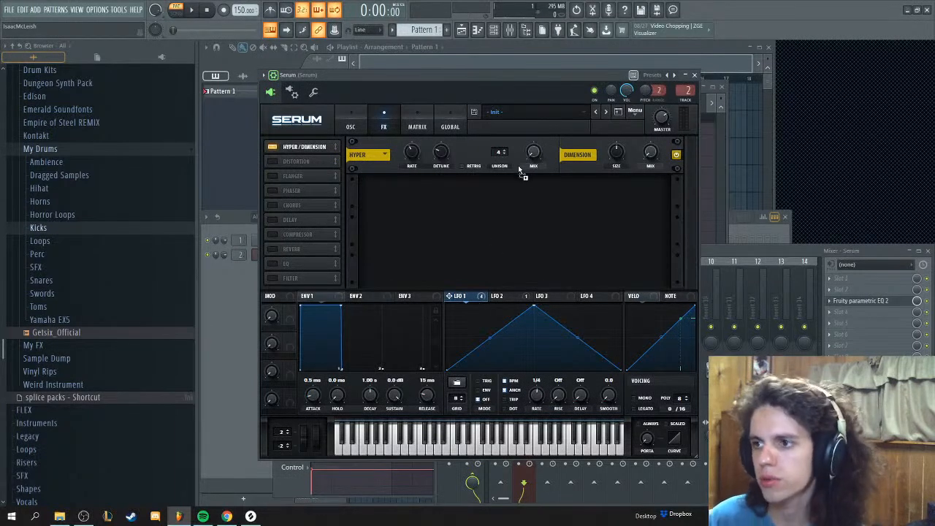
Step: Try modulating Hyper's mix with LFO 1, auditioning it with rate and amount tweaks, and remove that modulation
{"action": "left_click", "coordinate": [362, 125]}
{"action": "left_click", "coordinate": [392, 128]}
{"action": "left_click", "coordinate": [355, 128]}
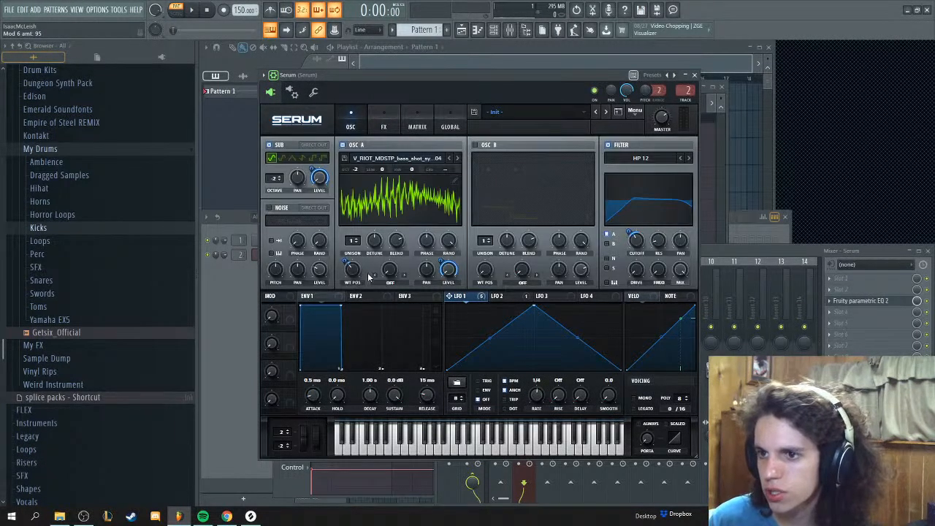
{"action": "left_click", "coordinate": [387, 127]}
{"action": "left_click_drag", "start_coordinate": [527, 145], "coordinate": [532, 158]}
{"action": "key", "text": "space"}
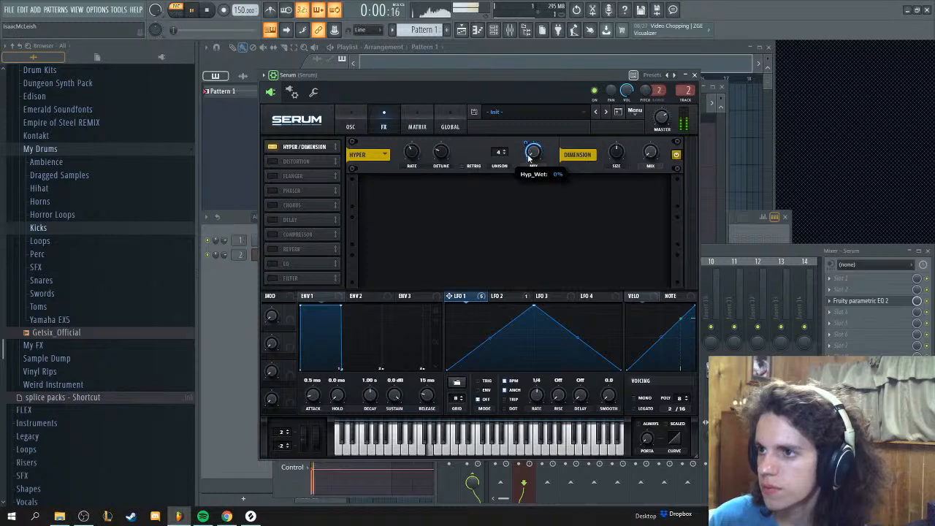
{"action": "left_click_drag", "start_coordinate": [412, 155], "coordinate": [461, 110]}
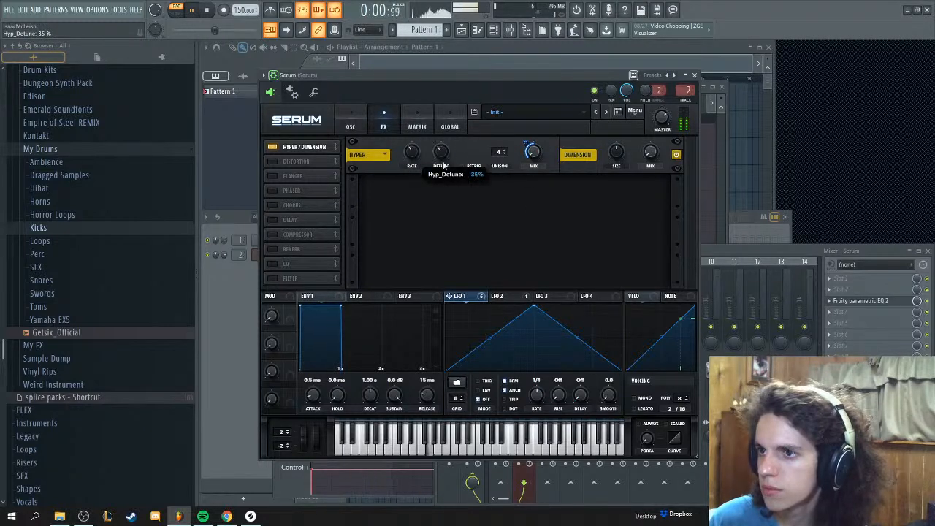
{"action": "left_click_drag", "start_coordinate": [532, 153], "coordinate": [532, 157]}
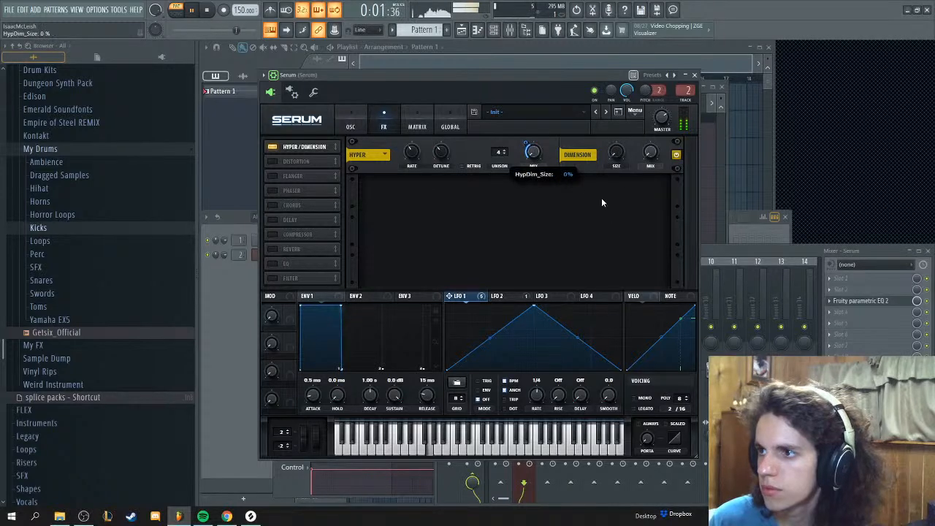
{"action": "right_click", "coordinate": [533, 150]}
{"action": "left_click", "coordinate": [570, 162]}
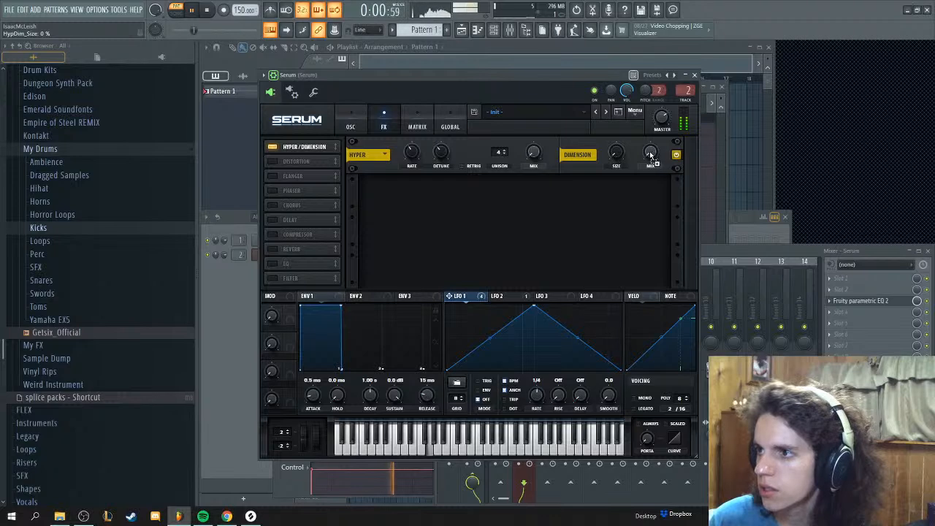
Step: Modulate Dimension's mix with LFO 1, check the assignment in the modulation matrix and adjust it during playback
{"action": "left_click_drag", "start_coordinate": [643, 146], "coordinate": [645, 156]}
{"action": "left_click", "coordinate": [450, 127]}
{"action": "left_click", "coordinate": [418, 123]}
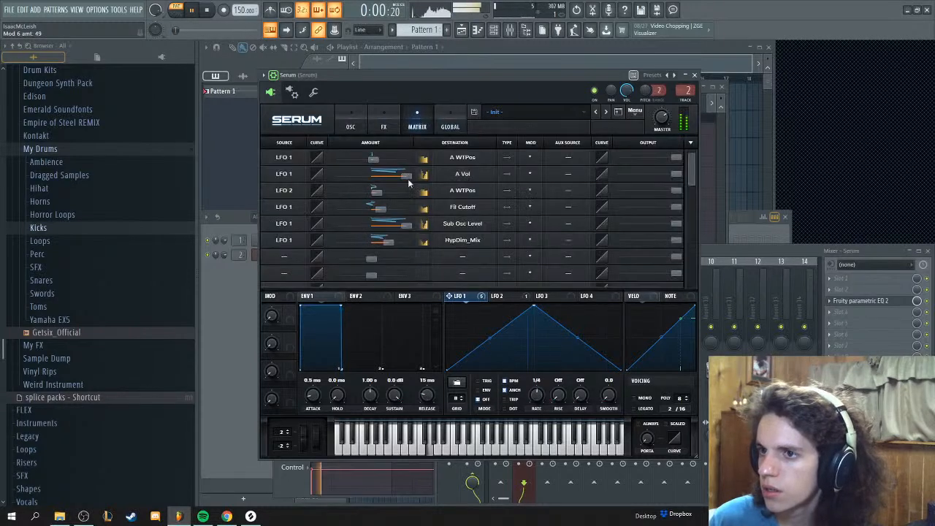
{"action": "left_click", "coordinate": [350, 126]}
{"action": "left_click", "coordinate": [383, 126]}
{"action": "left_click_drag", "start_coordinate": [647, 157], "coordinate": [654, 148]}
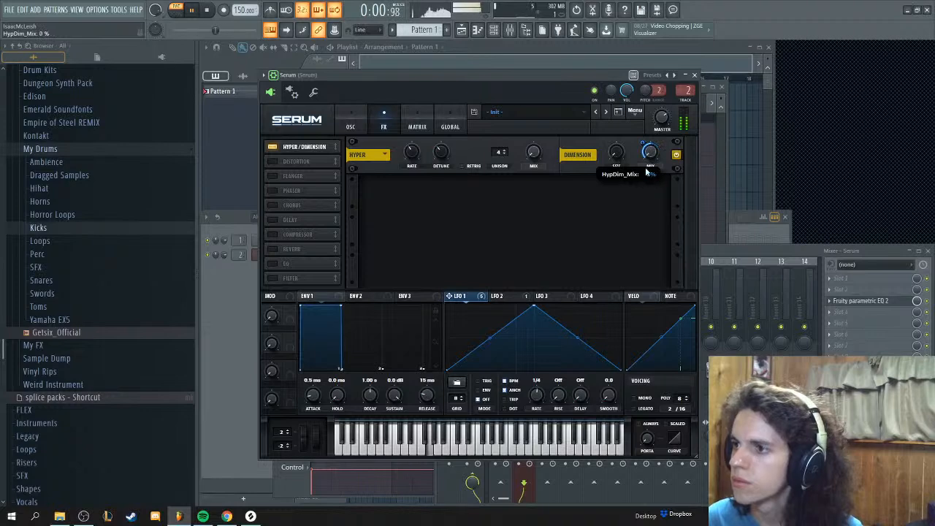
{"action": "key", "text": "space"}
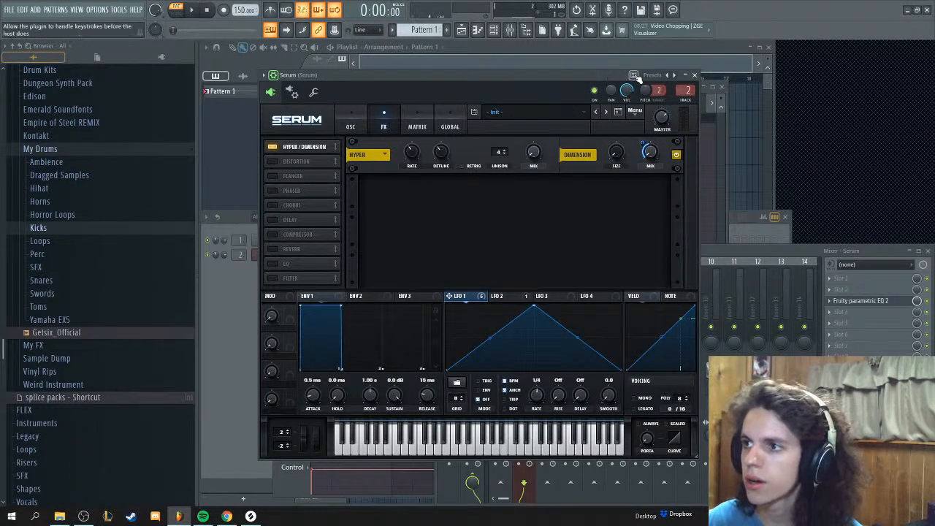
Step: Set oscillator A's octave to -3 and turn off the sub oscillator while auditioning the bass
{"action": "left_click_drag", "start_coordinate": [614, 73], "coordinate": [615, 86]}
{"action": "key", "text": "space"}
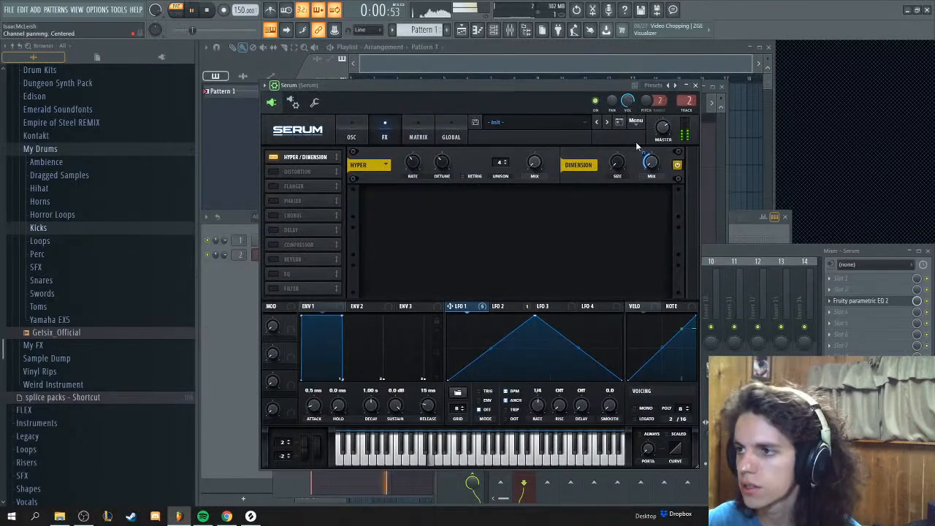
{"action": "key", "text": "space"}
{"action": "left_click_drag", "start_coordinate": [610, 86], "coordinate": [628, 92]}
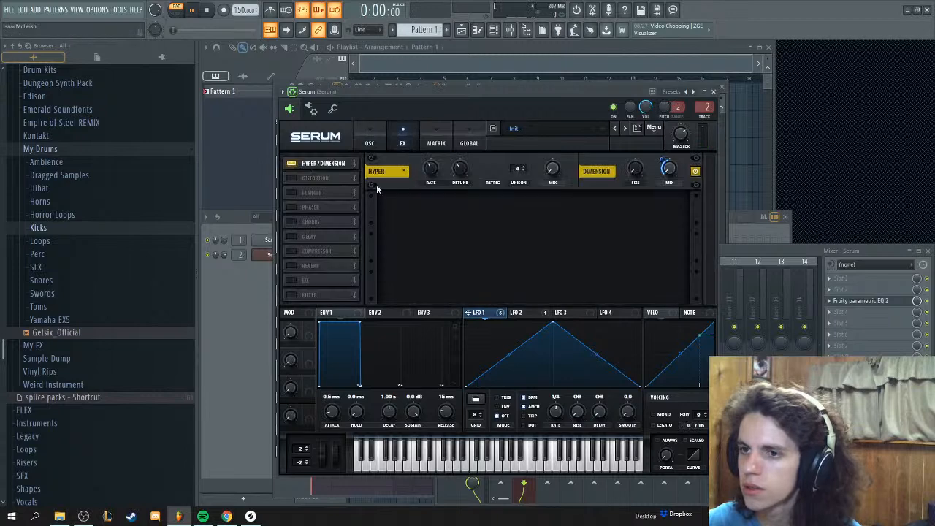
{"action": "left_click", "coordinate": [370, 141]}
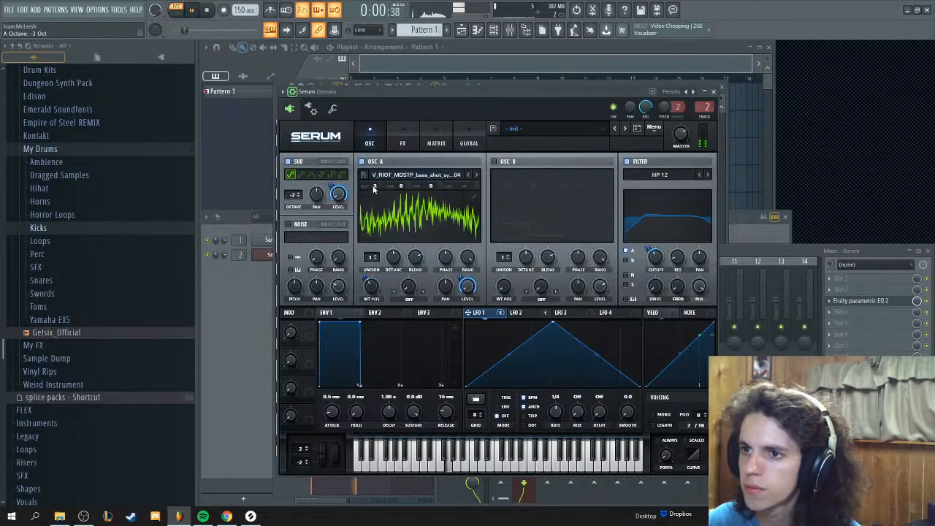
{"action": "left_click", "coordinate": [300, 162]}
{"action": "key", "text": "space"}
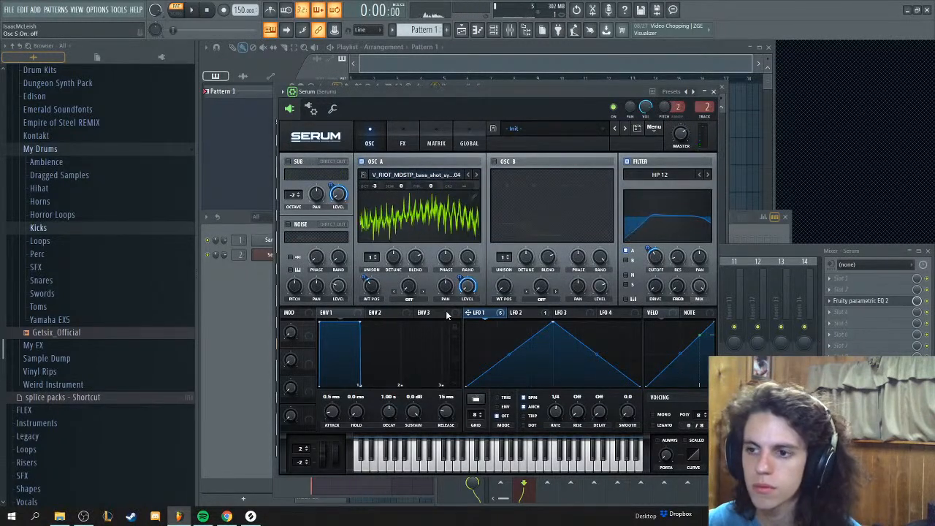
Step: Adjust oscillator A's wavetable position control, display LFO 2 and set oscillator A's octave to -2 while auditioning
{"action": "key", "text": "space"}
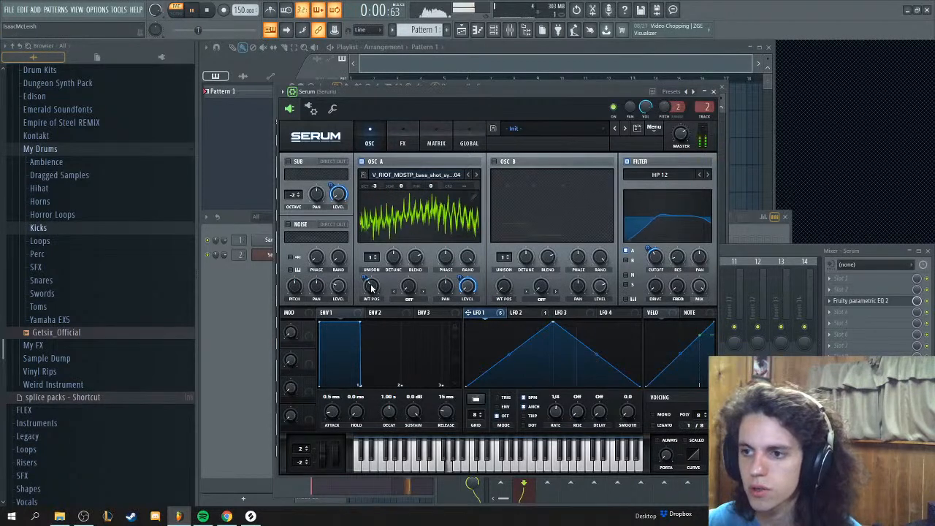
{"action": "left_click_drag", "start_coordinate": [373, 290], "coordinate": [366, 277]}
{"action": "scroll", "coordinate": [373, 290], "scroll_direction": "down", "scroll_amount": 10}
{"action": "left_click", "coordinate": [523, 312]}
{"action": "key", "text": "space"}
{"action": "key", "text": "space"}
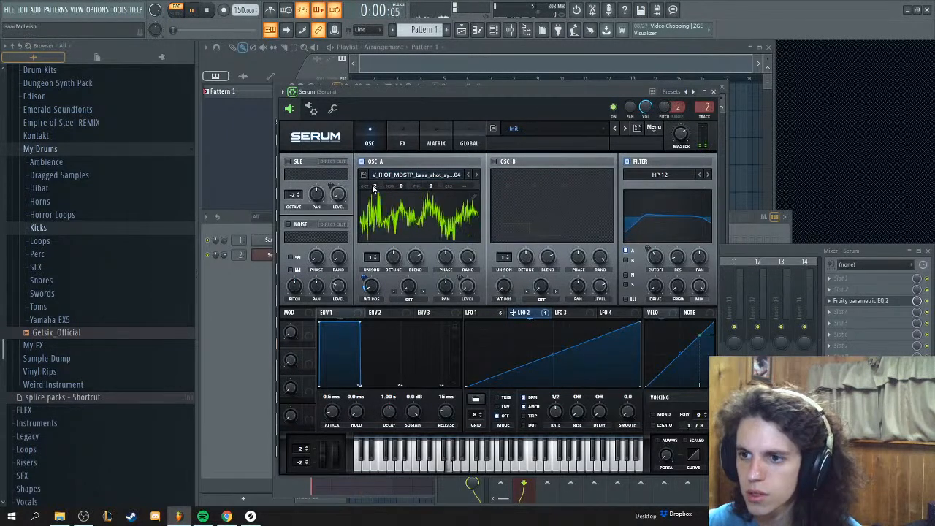
{"action": "key", "text": "space"}
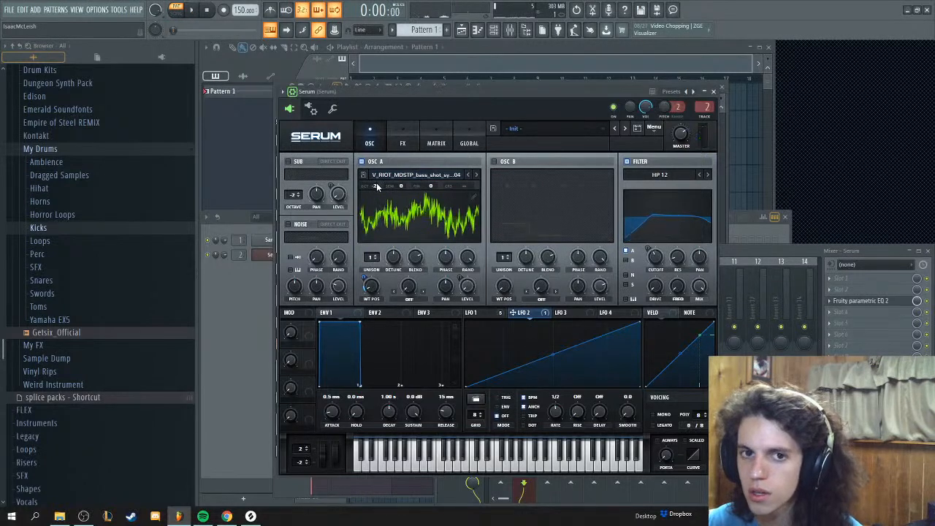
Step: Move the one-bar Serum note to D#4 in the piano roll and audition it
{"action": "key", "text": "space"}
{"action": "key", "text": "F6"}
{"action": "key", "text": "F7"}
{"action": "scroll", "coordinate": [392, 338], "scroll_direction": "down", "scroll_amount": 3}
{"action": "left_click_drag", "start_coordinate": [344, 217], "coordinate": [335, 263]}
{"action": "key", "text": "space"}
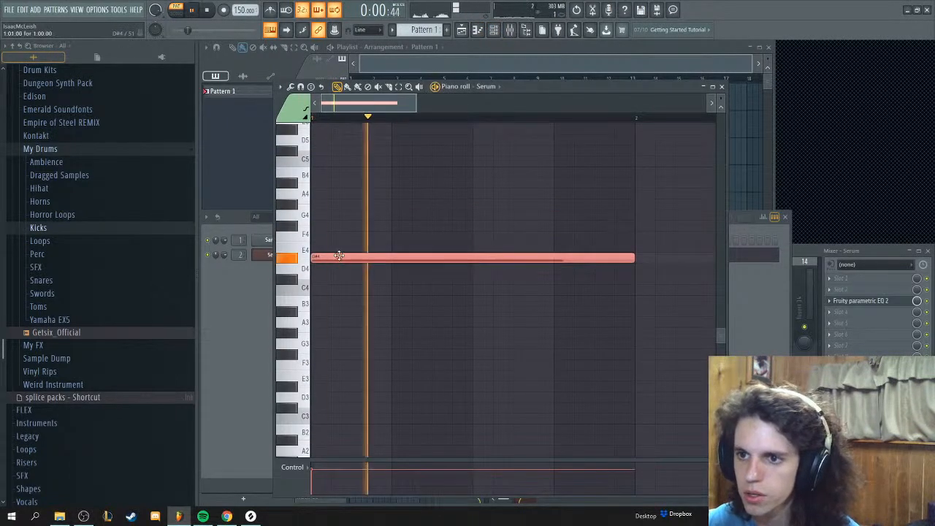
Step: Return to Serum from the piano roll, audition the patch and turn the sub oscillator back on
{"action": "left_click", "coordinate": [722, 87]}
{"action": "left_click", "coordinate": [431, 143]}
{"action": "left_click", "coordinate": [403, 143]}
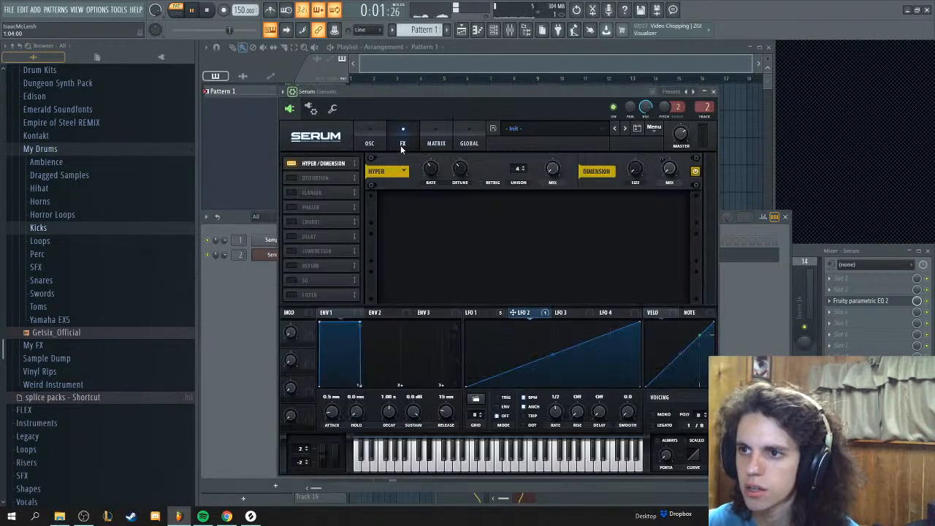
{"action": "left_click", "coordinate": [370, 144]}
{"action": "key", "text": "space"}
{"action": "key", "text": "space"}
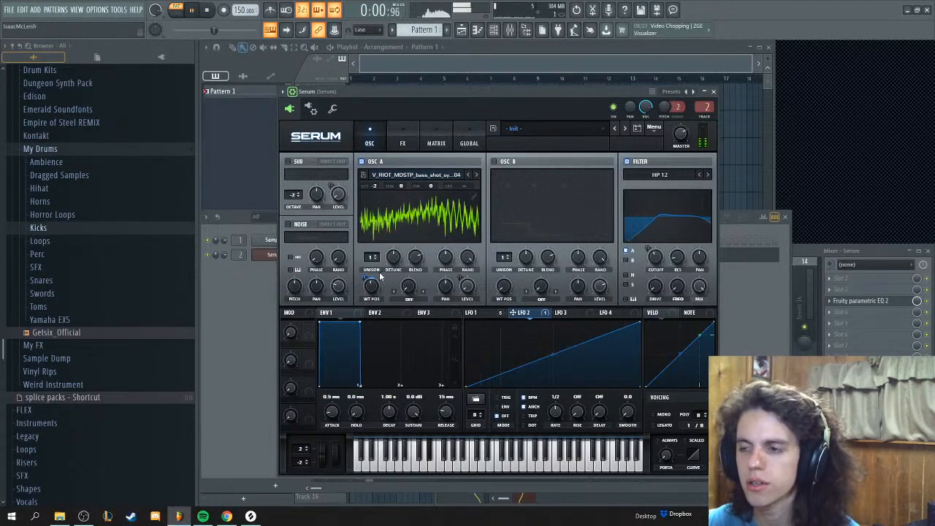
{"action": "key", "text": "space"}
{"action": "left_click", "coordinate": [287, 161]}
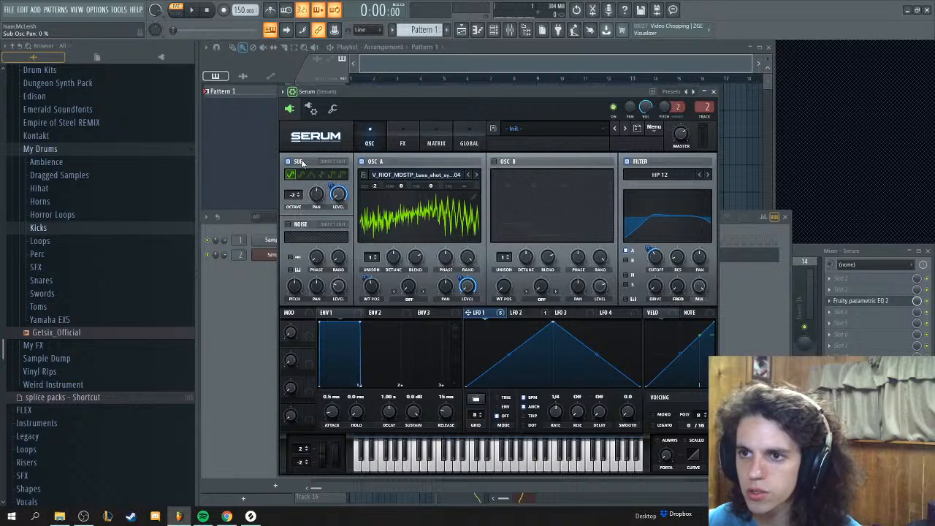
{"action": "left_click", "coordinate": [403, 144]}
{"action": "left_click", "coordinate": [370, 143]}
Step: Open Fruity parametric EQ 2 on the Serum mixer track and configure band 1 as a high pass
{"action": "left_click", "coordinate": [861, 300]}
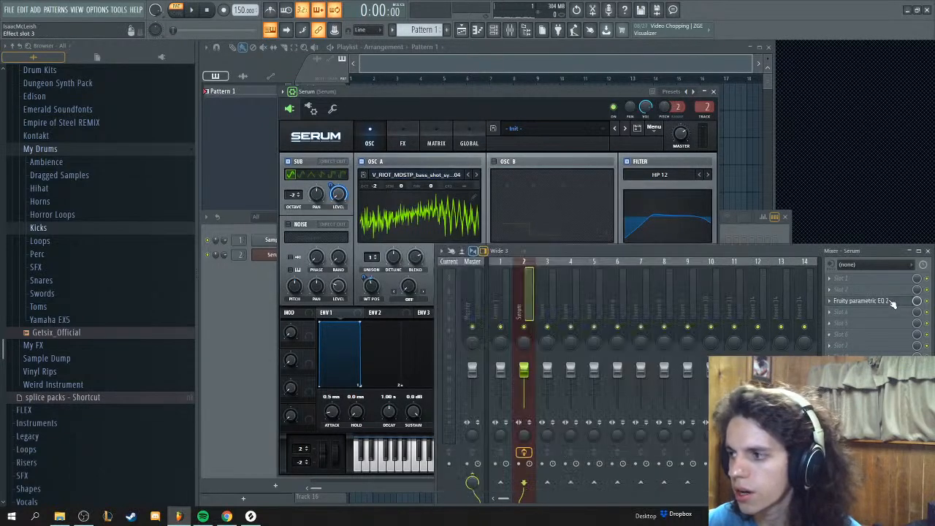
{"action": "right_click", "coordinate": [337, 250]}
{"action": "mouse_move", "coordinate": [354, 279]}
{"action": "left_click", "coordinate": [382, 302]}
{"action": "right_click", "coordinate": [337, 250]}
{"action": "left_click", "coordinate": [386, 293]}
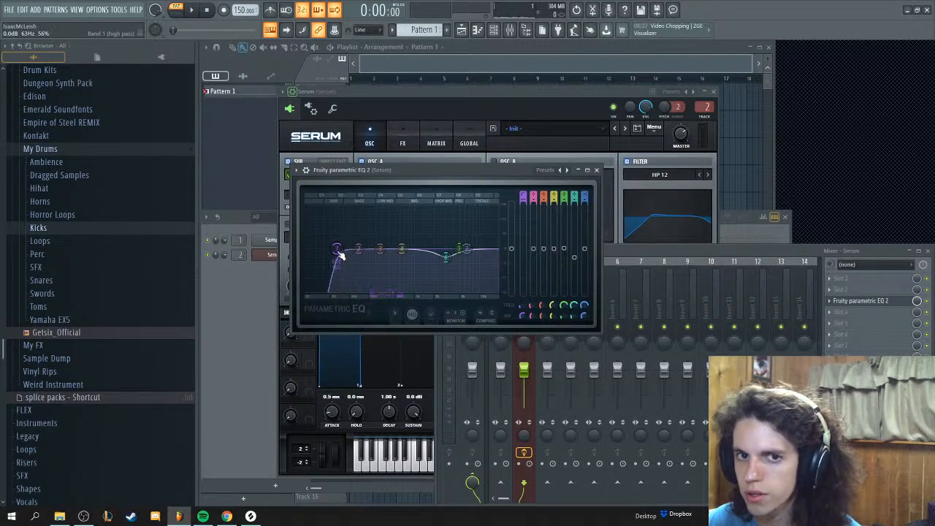
Step: Set the high-pass cutoff of EQ band 1 to 46 Hz and move the EQ window down
{"action": "left_click_drag", "start_coordinate": [337, 251], "coordinate": [308, 249]}
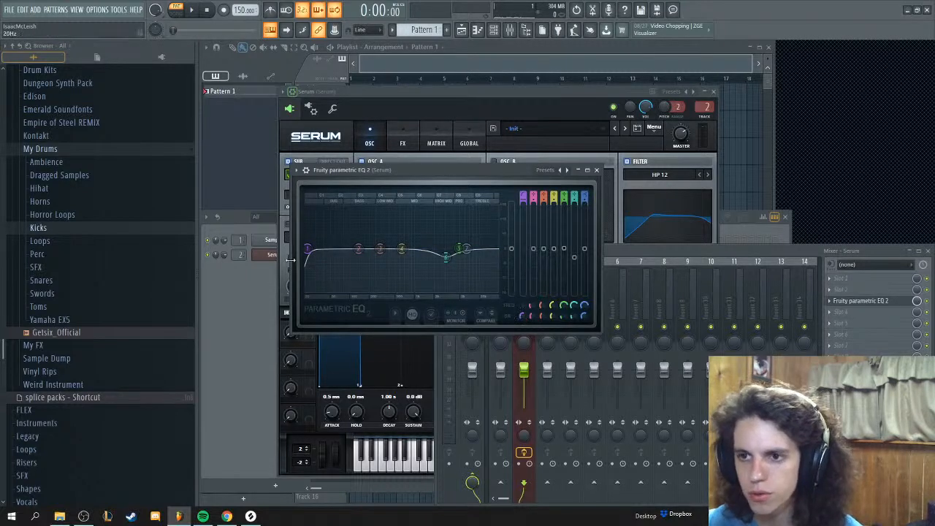
{"action": "left_click_drag", "start_coordinate": [352, 172], "coordinate": [372, 173]}
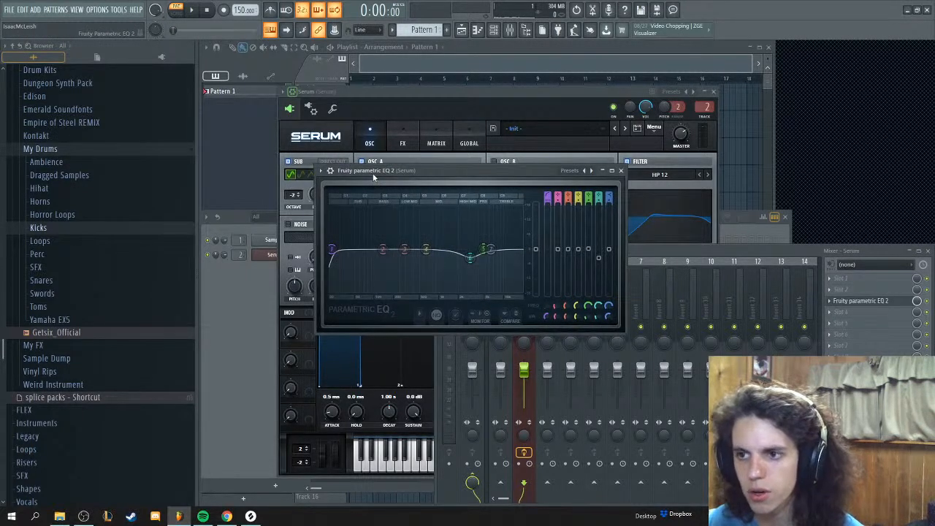
{"action": "left_click_drag", "start_coordinate": [341, 243], "coordinate": [351, 249]}
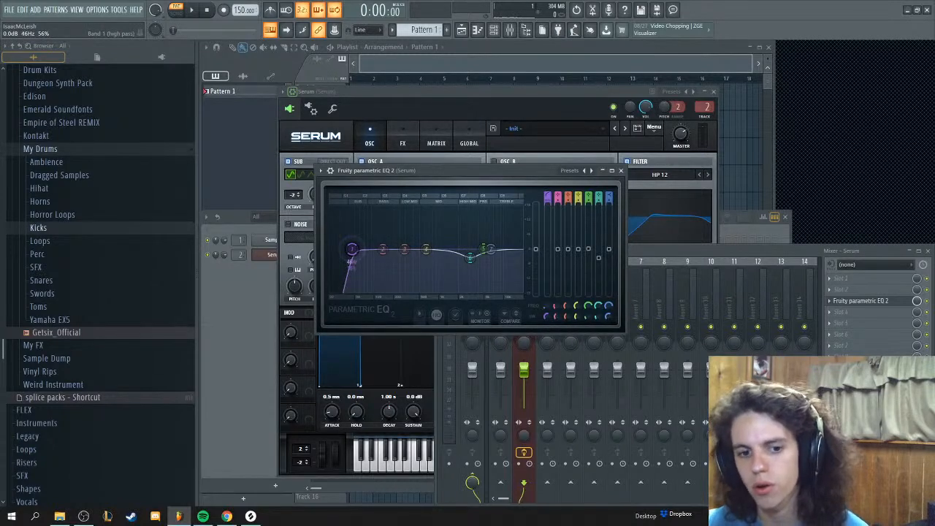
{"action": "left_click_drag", "start_coordinate": [368, 174], "coordinate": [368, 201]}
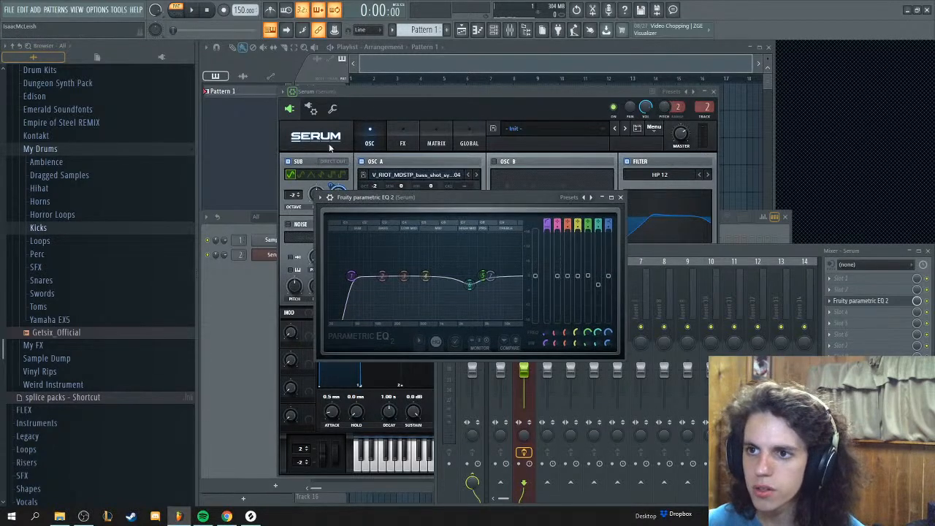
Step: Return to Serum and enable the Distortion and Compressor effects in its effects rack
{"action": "left_click", "coordinate": [344, 159]}
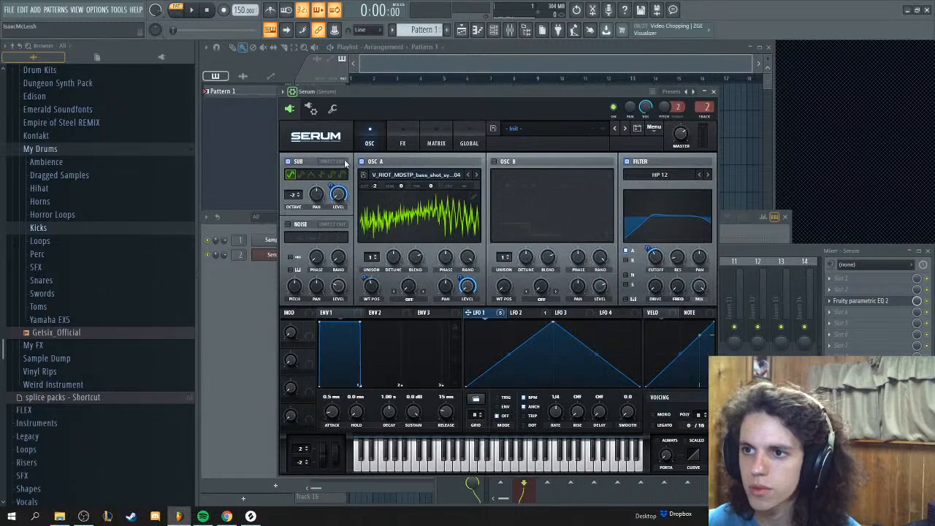
{"action": "left_click", "coordinate": [402, 144]}
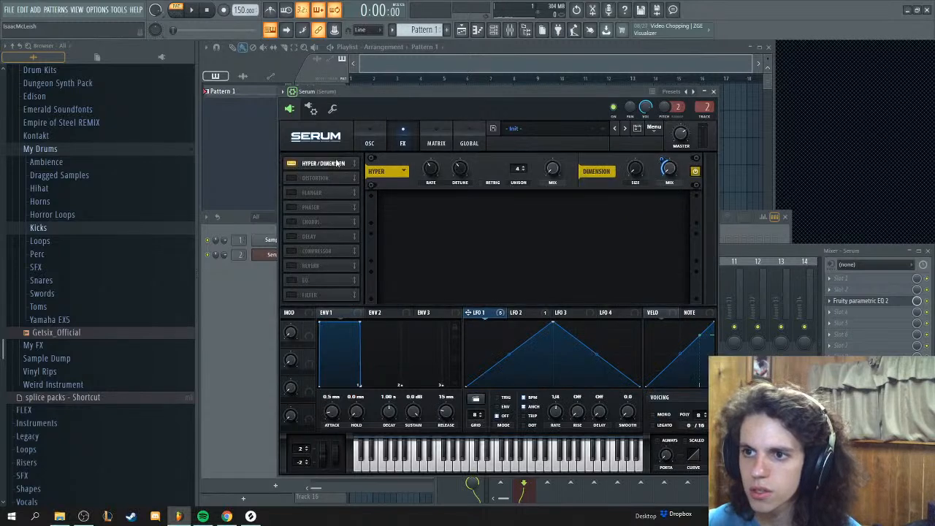
{"action": "left_click", "coordinate": [370, 144]}
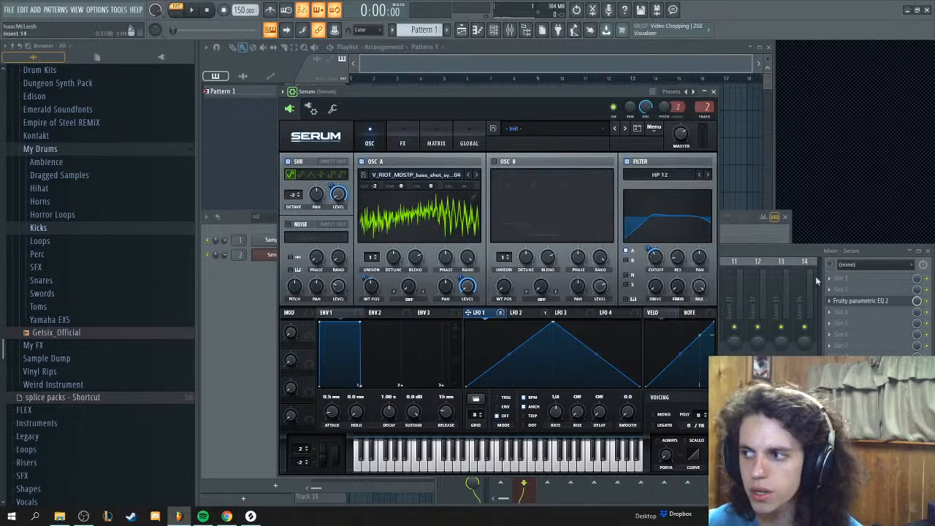
{"action": "left_click", "coordinate": [403, 141]}
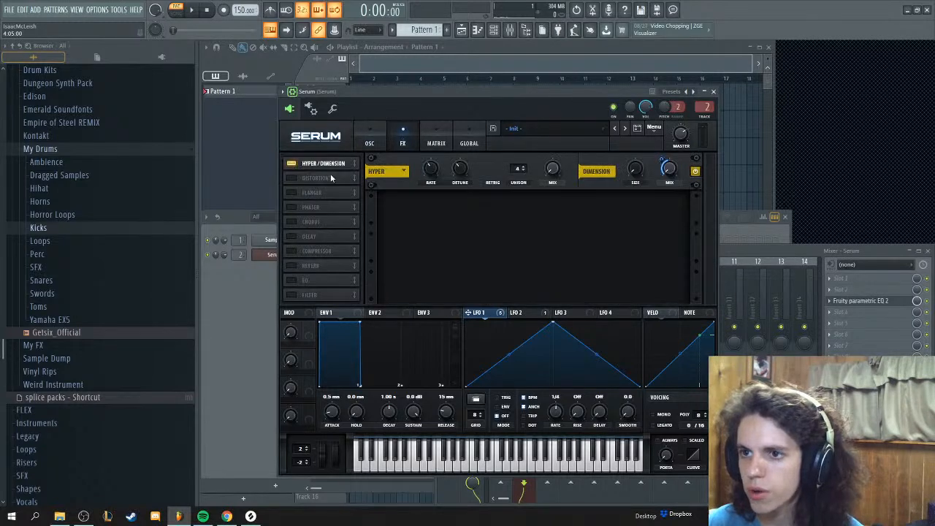
{"action": "left_click", "coordinate": [292, 178]}
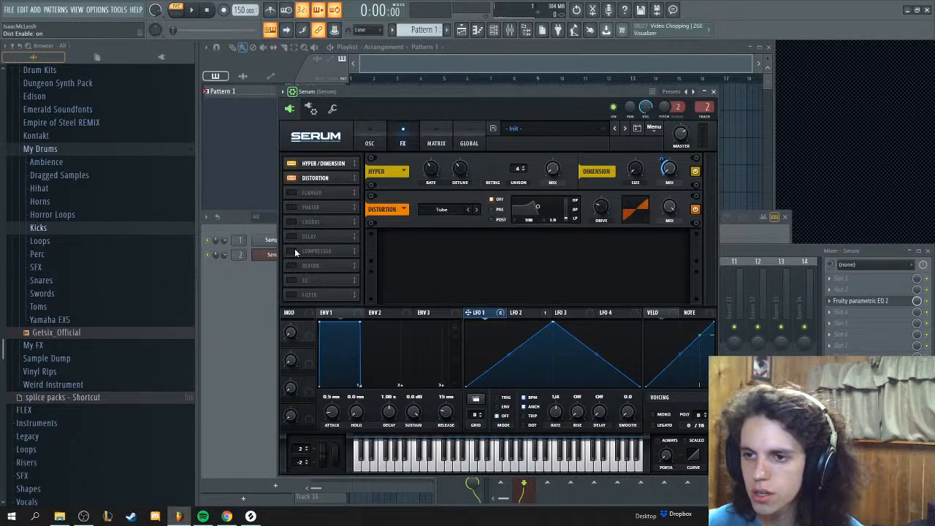
{"action": "left_click", "coordinate": [292, 251]}
{"action": "left_click", "coordinate": [371, 142]}
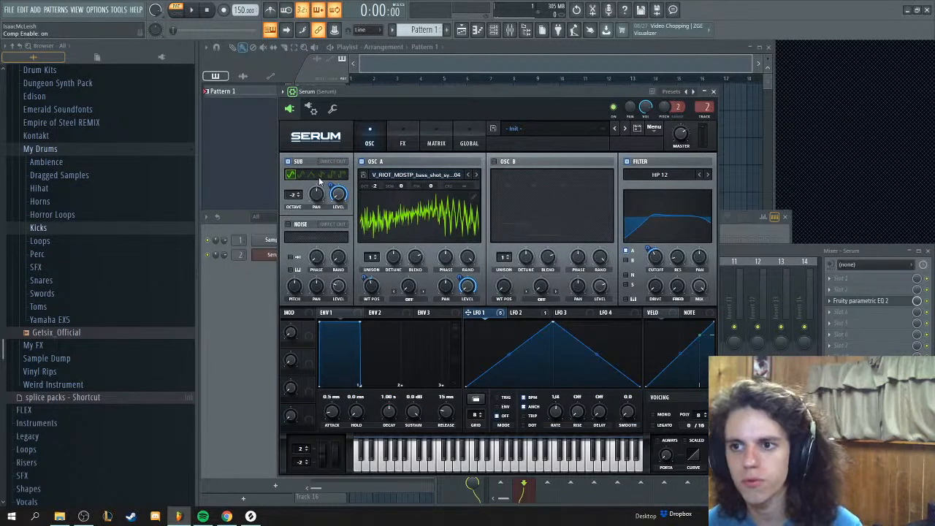
{"action": "left_click", "coordinate": [401, 142]}
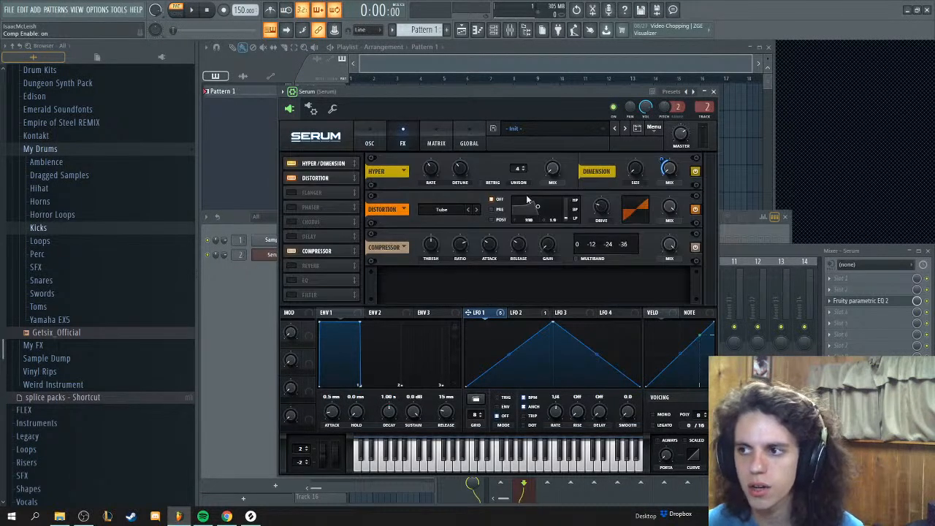
Step: Shift the Serum window slightly and raise the Distortion drive to 85% while auditioning the pattern
{"action": "mouse_move", "coordinate": [604, 200]}
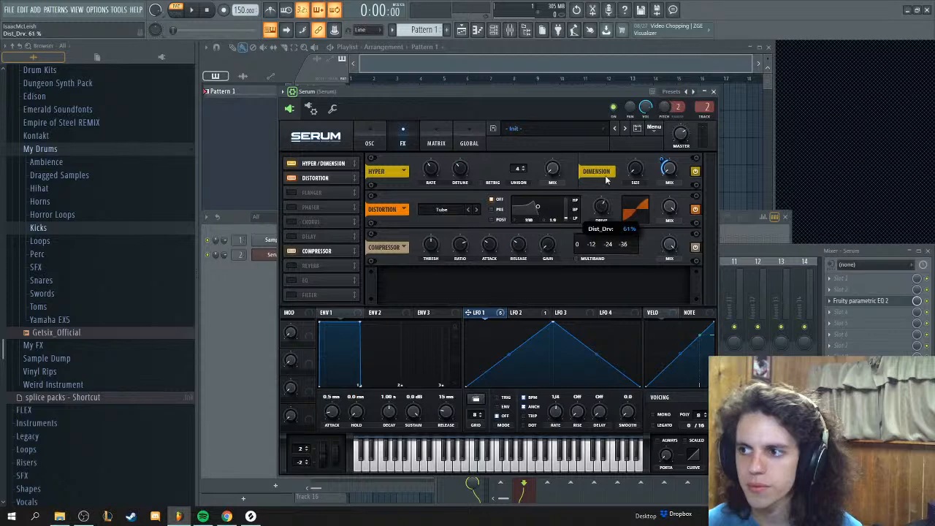
{"action": "right_click", "coordinate": [602, 204]}
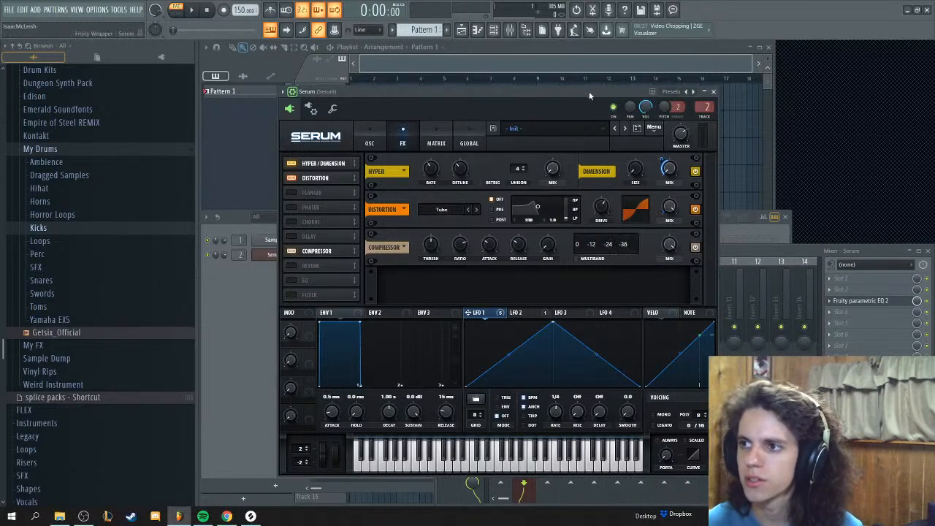
{"action": "left_click_drag", "start_coordinate": [588, 94], "coordinate": [560, 90]}
{"action": "key", "text": "space"}
{"action": "left_click_drag", "start_coordinate": [576, 205], "coordinate": [582, 180]}
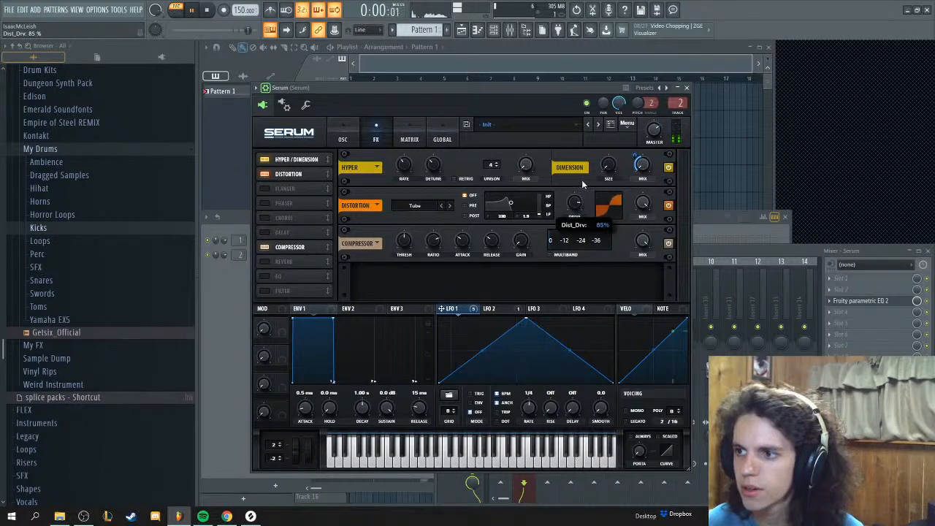
{"action": "key", "text": "space"}
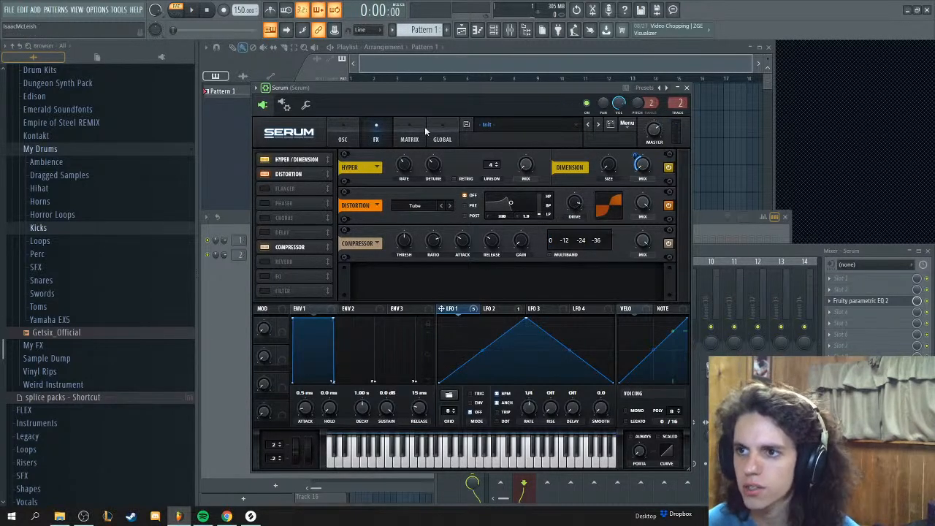
Step: Audition the patch with the sub oscillator switched off and turn the sub back on
{"action": "left_click", "coordinate": [343, 137]}
{"action": "left_click", "coordinate": [377, 139]}
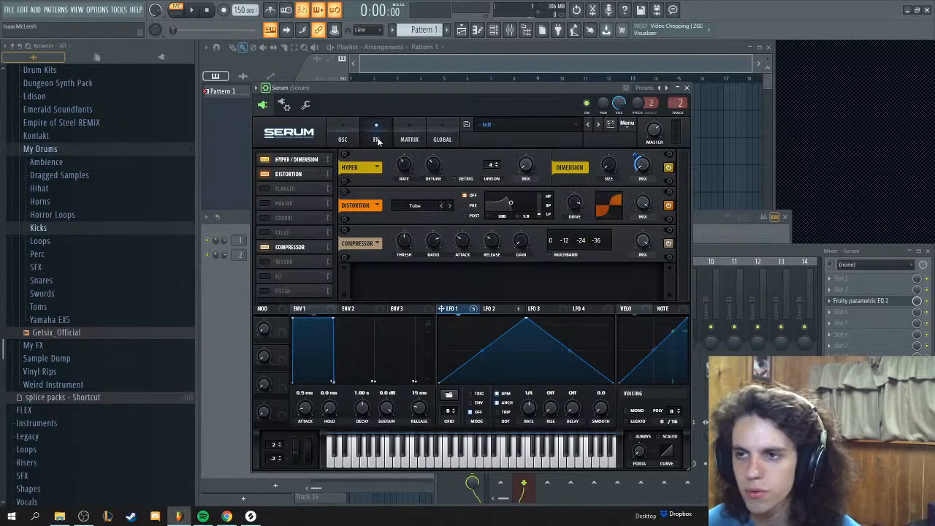
{"action": "key", "text": "space"}
{"action": "left_click", "coordinate": [342, 137]}
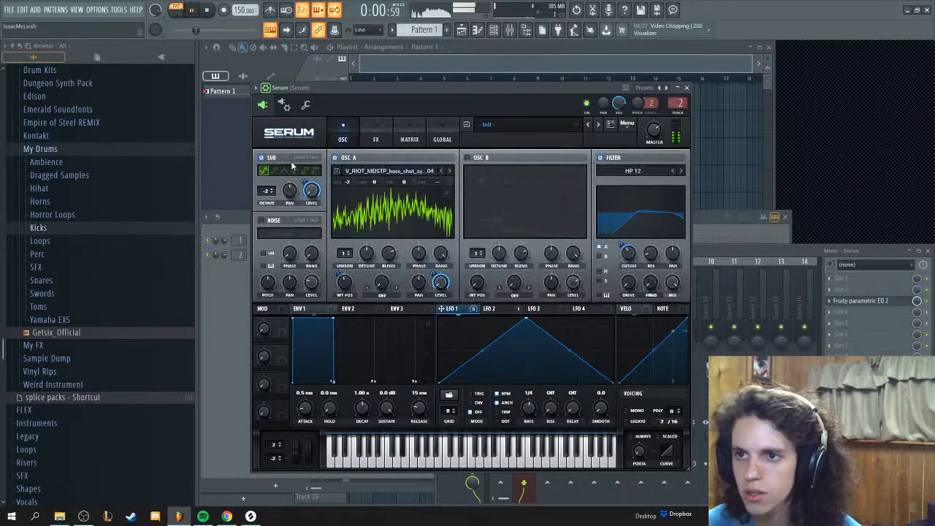
{"action": "left_click", "coordinate": [270, 159]}
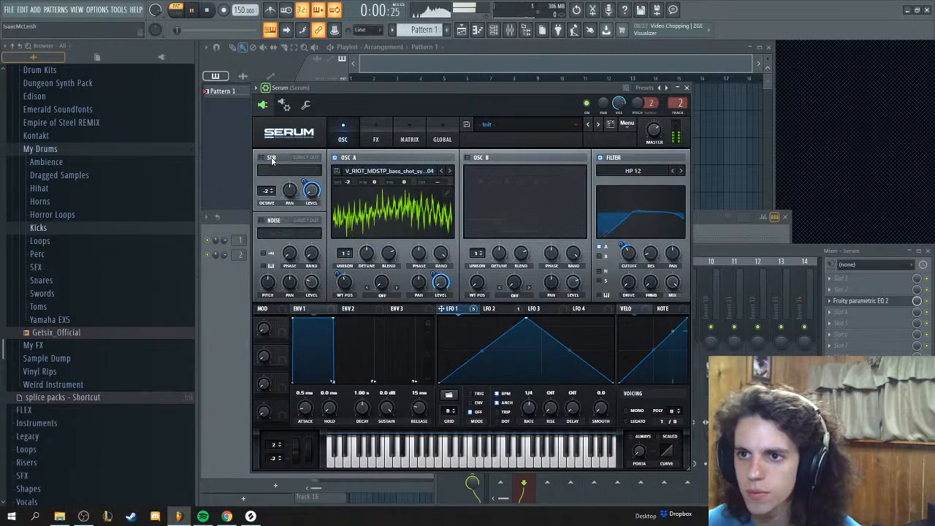
{"action": "key", "text": "space"}
{"action": "left_click", "coordinate": [270, 159]}
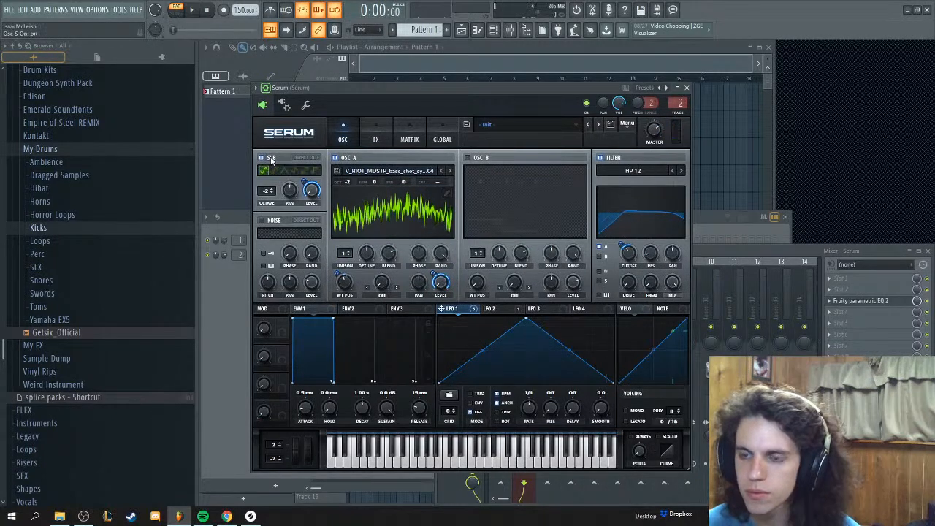
Step: Try a 146 Hz high-pass cutoff on band 1 of the mixer track's Fruity parametric EQ 2 and audition it
{"action": "left_click", "coordinate": [881, 302]}
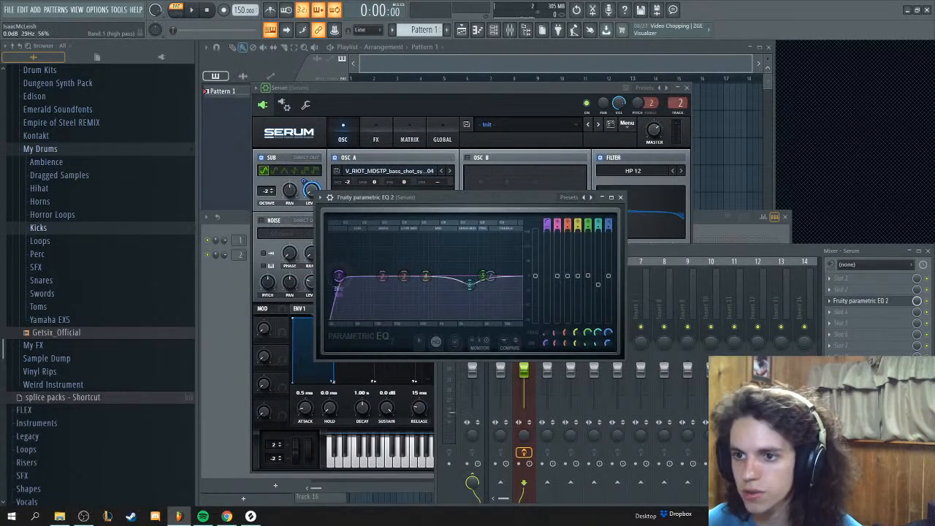
{"action": "left_click_drag", "start_coordinate": [360, 275], "coordinate": [383, 276]}
{"action": "key", "text": "space"}
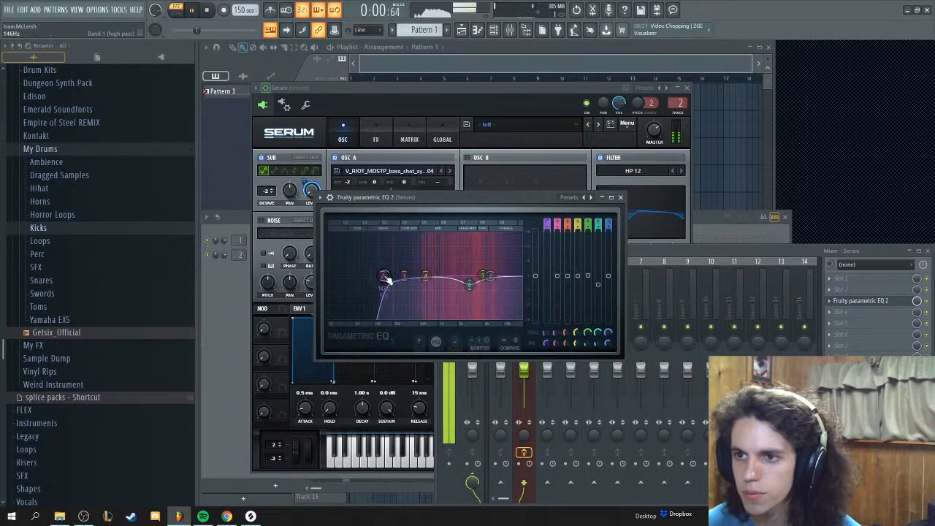
{"action": "key", "text": "space"}
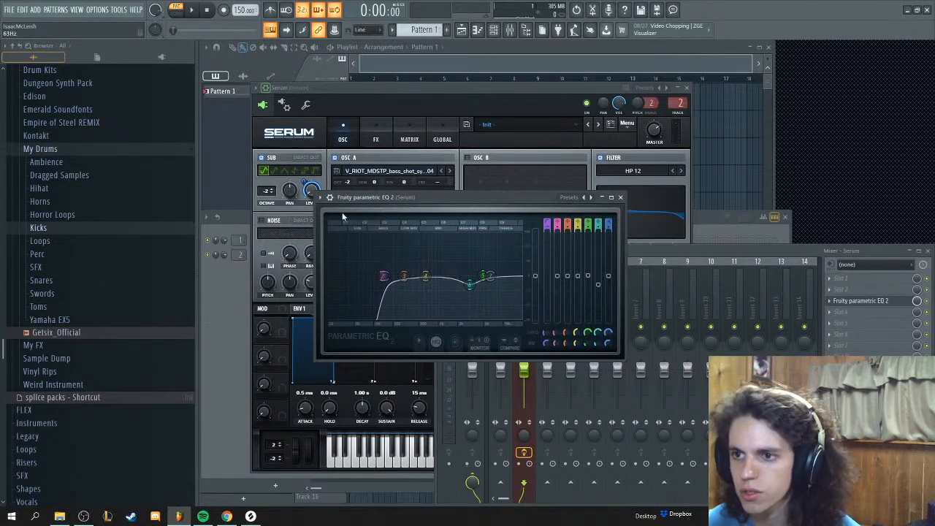
Step: Return to Serum and compare the sound with the sub oscillator off and on during playback
{"action": "left_click", "coordinate": [274, 161]}
{"action": "key", "text": "space"}
{"action": "left_click", "coordinate": [274, 161]}
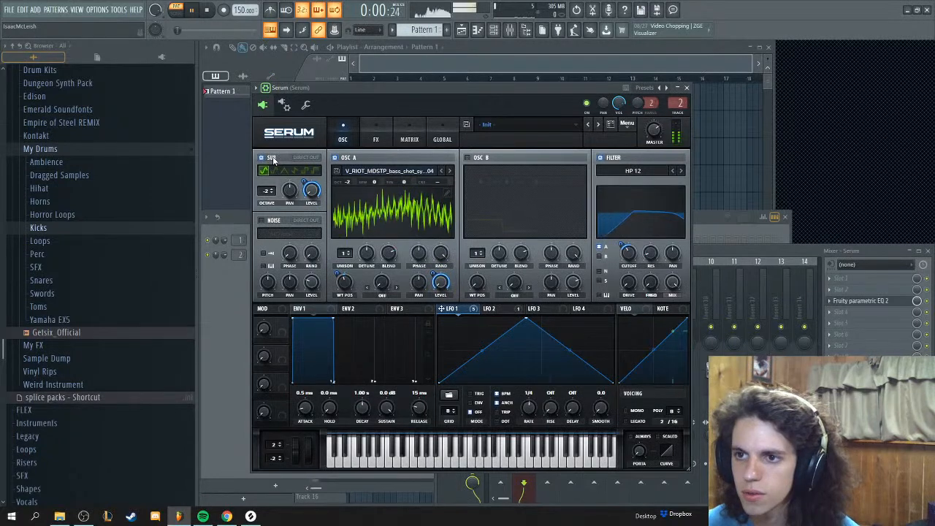
{"action": "key", "text": "space"}
Step: Reduce the Distortion drive in Serum's effects rack while the pattern plays
{"action": "left_click", "coordinate": [376, 139]}
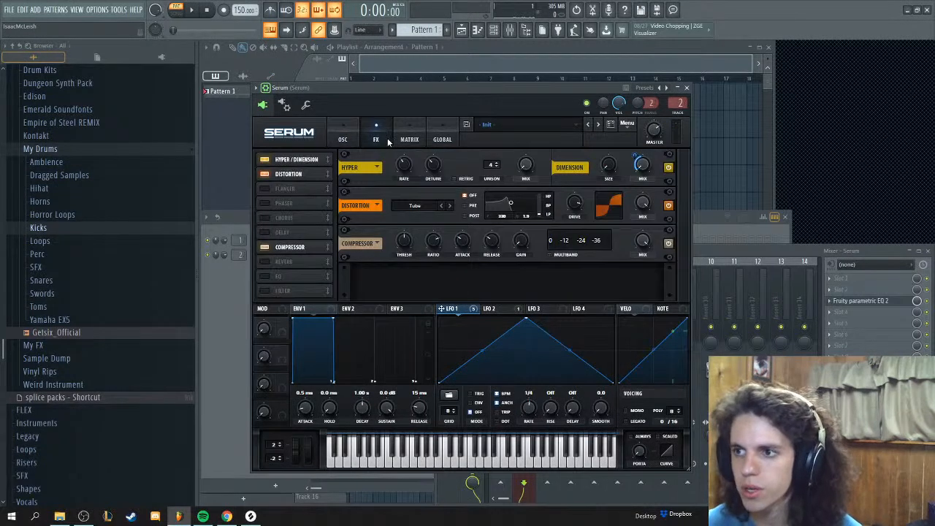
{"action": "key", "text": "space"}
{"action": "left_click_drag", "start_coordinate": [576, 205], "coordinate": [575, 208]}
Step: Lower the high-pass cutoff of EQ band 1 to 21 Hz and set Serum's Distortion drive to 66%
{"action": "left_click", "coordinate": [861, 299]}
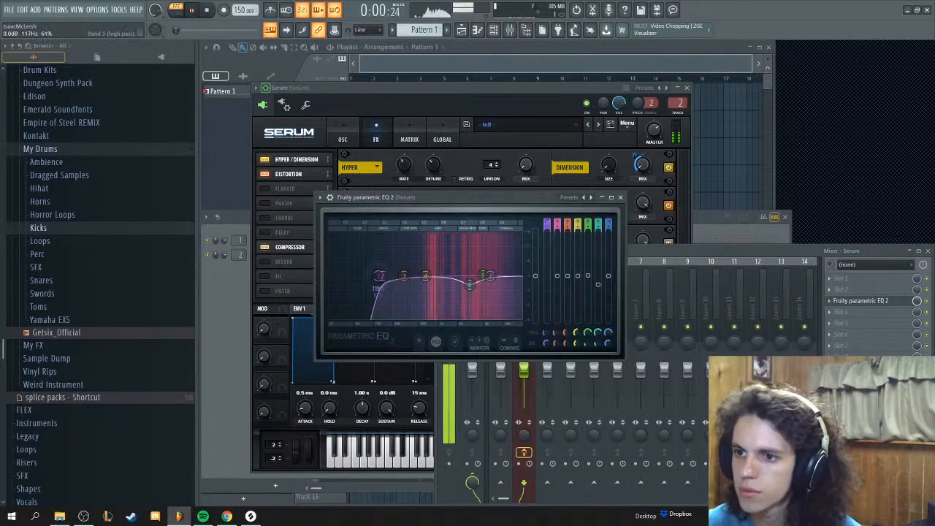
{"action": "key", "text": "space"}
{"action": "left_click_drag", "start_coordinate": [383, 275], "coordinate": [331, 279]}
{"action": "key", "text": "space"}
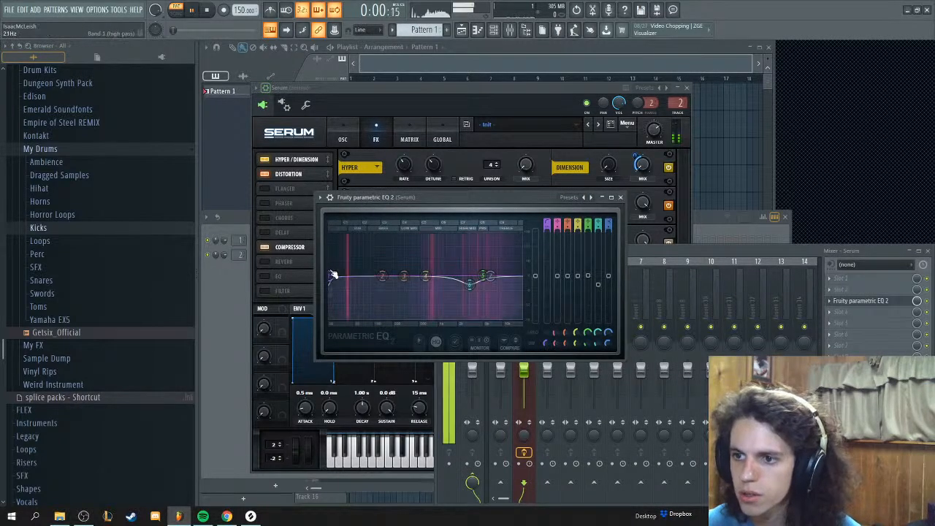
{"action": "left_click", "coordinate": [431, 146]}
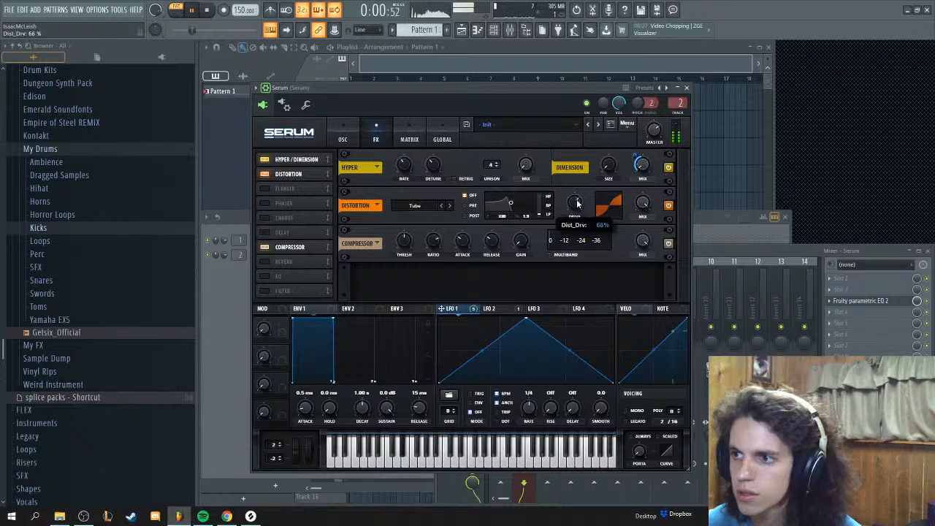
Step: Enable Multiband on the Compressor effect and lower its threshold to -14.0 dB while listening
{"action": "left_click", "coordinate": [558, 255]}
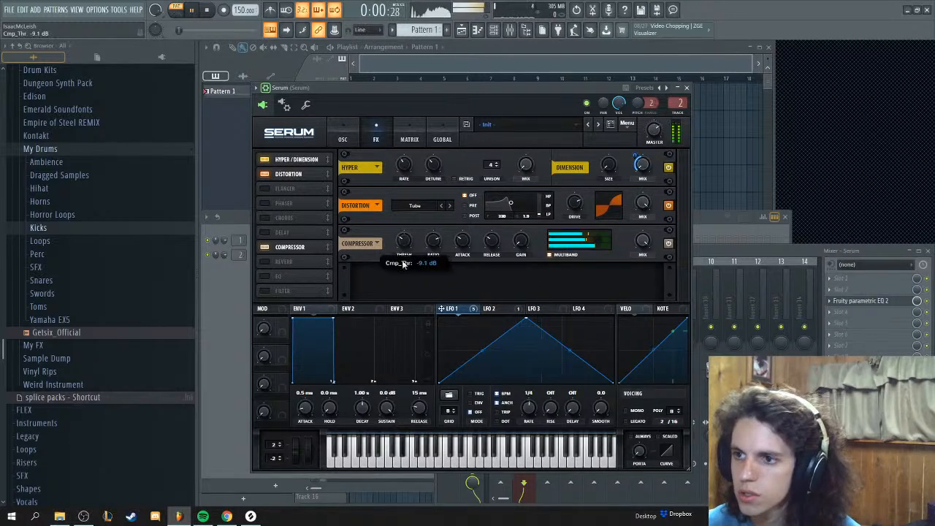
{"action": "key", "text": "space"}
{"action": "left_click_drag", "start_coordinate": [403, 241], "coordinate": [404, 272]}
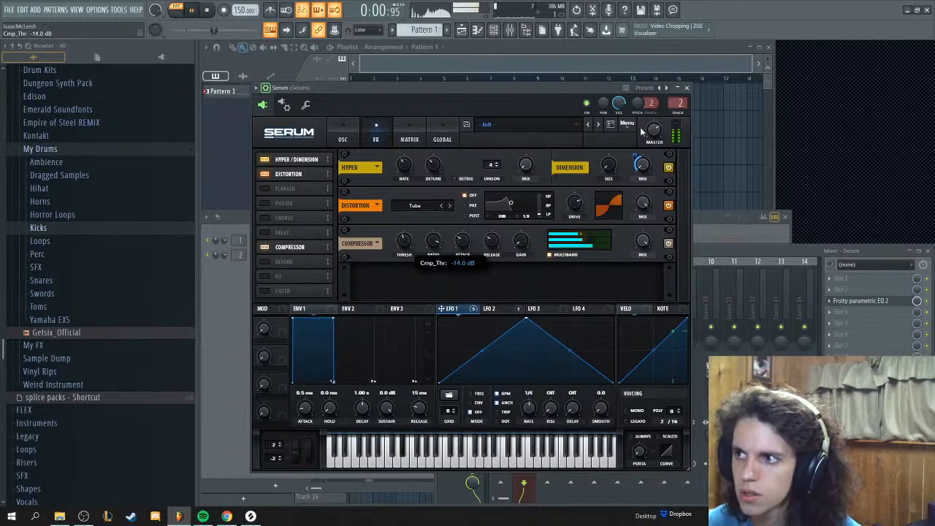
Step: Lower the Serum track's volume in the mixer and fine-tune the Compressor threshold in Serum
{"action": "key", "text": "F9"}
{"action": "left_click_drag", "start_coordinate": [513, 388], "coordinate": [512, 398]}
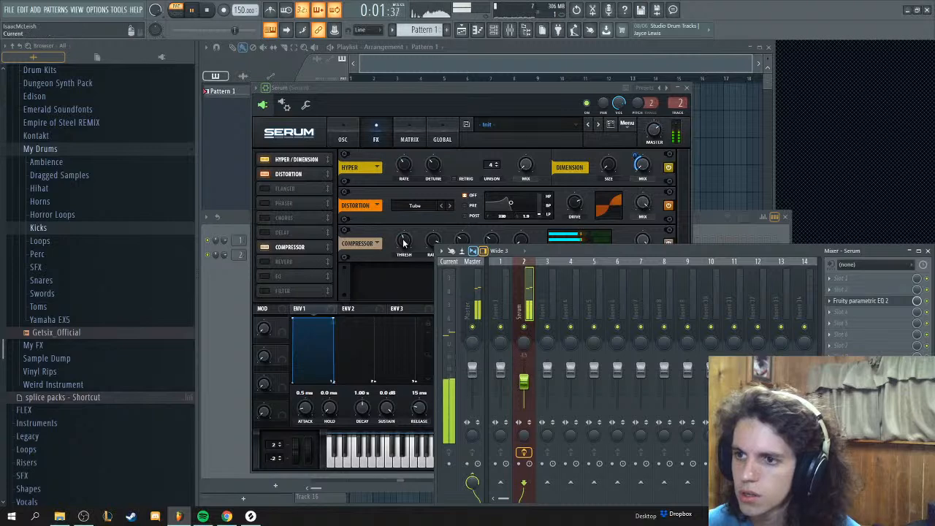
{"action": "scroll", "coordinate": [404, 241], "scroll_direction": "down", "scroll_amount": 8}
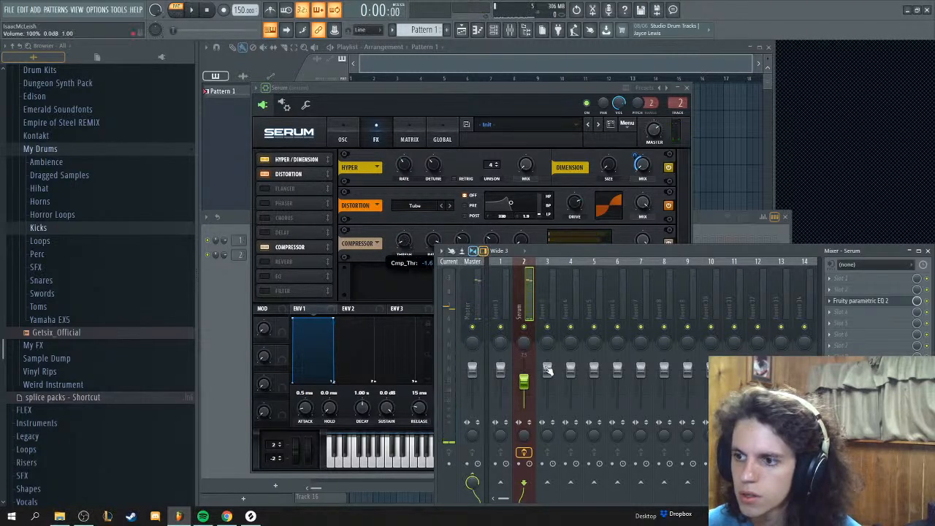
{"action": "left_click", "coordinate": [402, 242]}
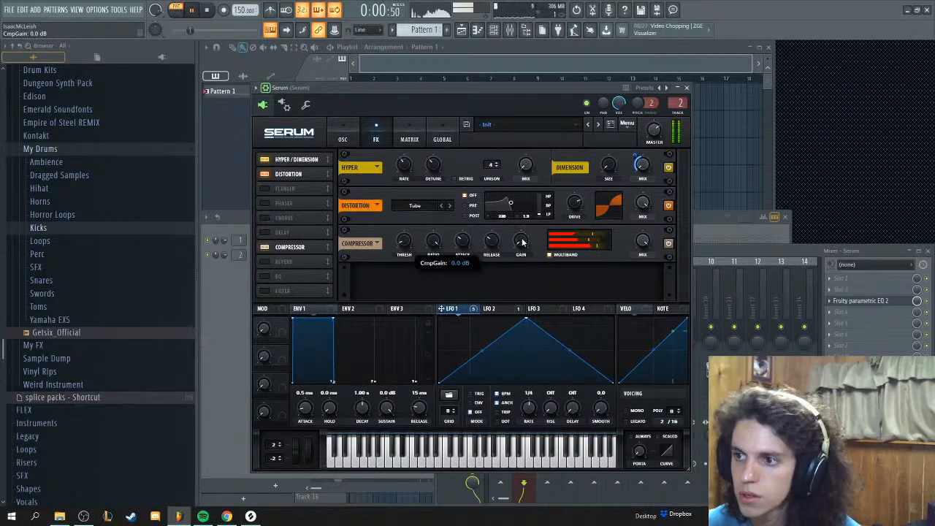
Step: Turn Serum's master volume down to about 19%, raise the Compressor gain to 7.9 dB and stop playback
{"action": "left_click_drag", "start_coordinate": [658, 133], "coordinate": [651, 182]}
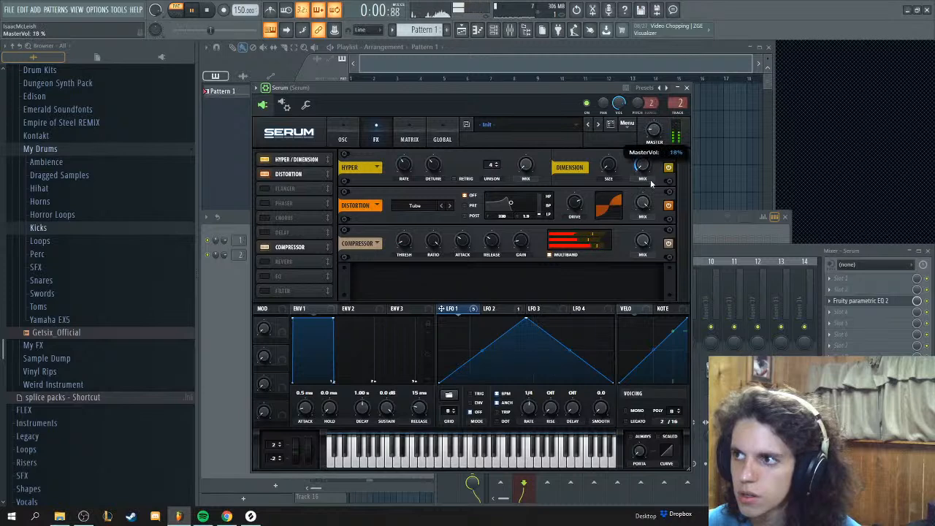
{"action": "left_click_drag", "start_coordinate": [522, 239], "coordinate": [528, 213]}
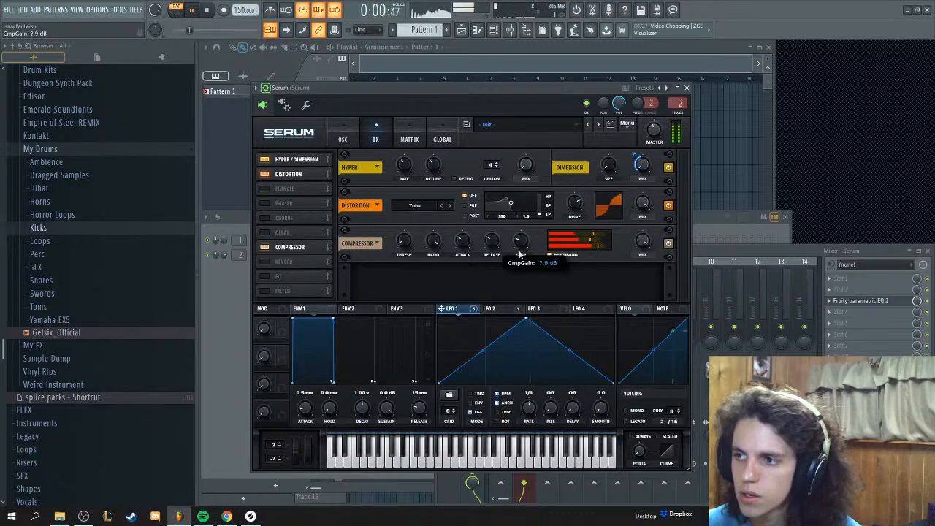
{"action": "key", "text": "space"}
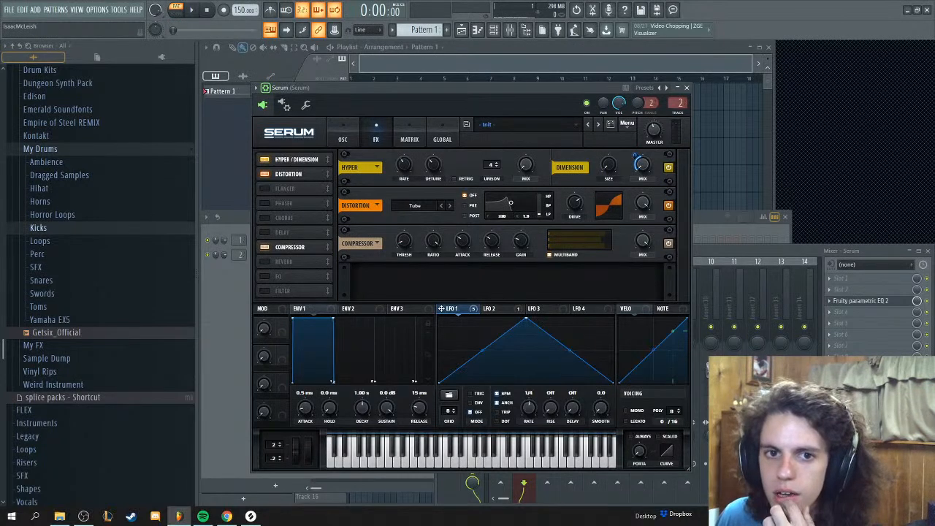
{"action": "left_click", "coordinate": [476, 93]}
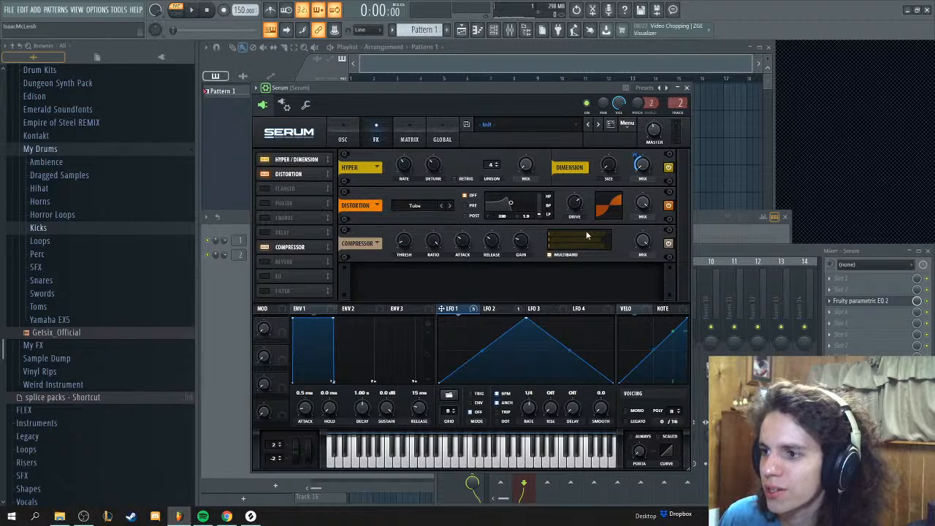
{"action": "left_click", "coordinate": [522, 243]}
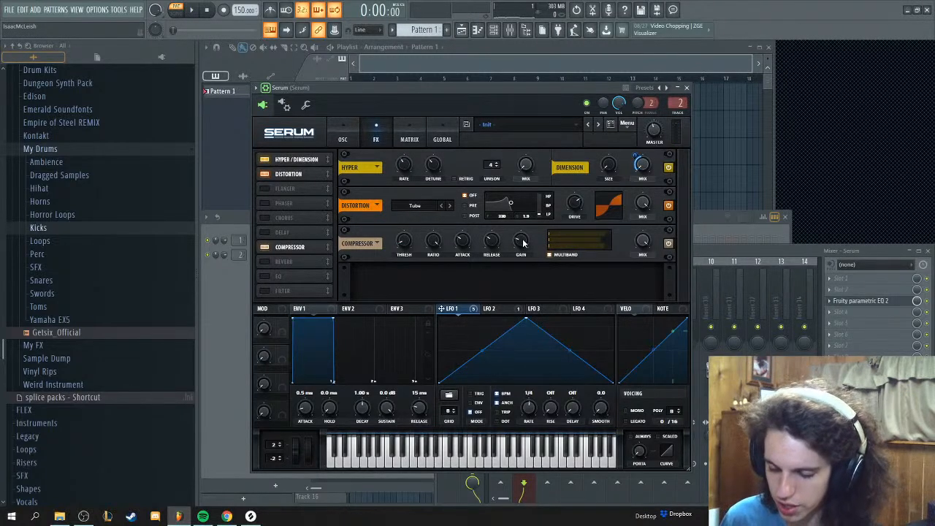
{"action": "left_click", "coordinate": [349, 132]}
{"action": "left_click", "coordinate": [376, 131]}
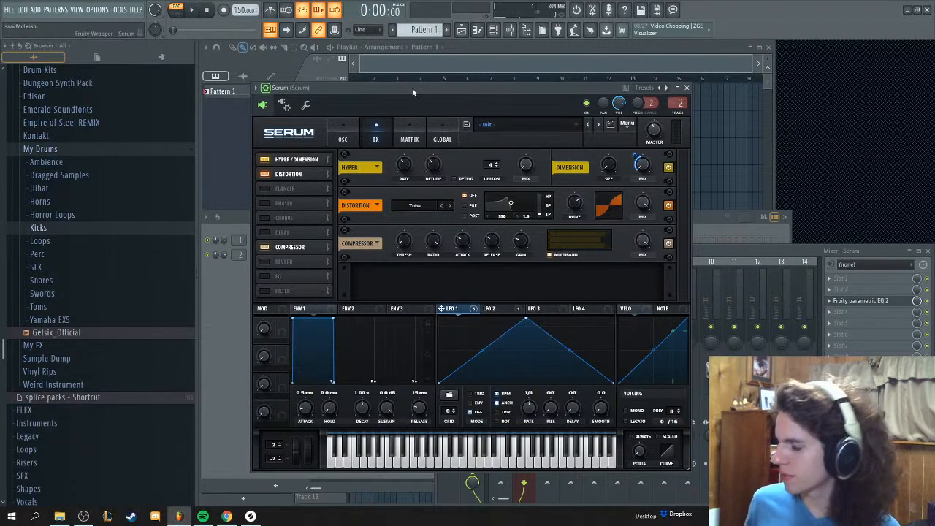
{"action": "left_click", "coordinate": [442, 139]}
{"action": "left_click", "coordinate": [369, 143]}
Step: Open oscillator A's wavetable in the table editor to inspect its frames and close the editor
{"action": "left_click", "coordinate": [353, 140]}
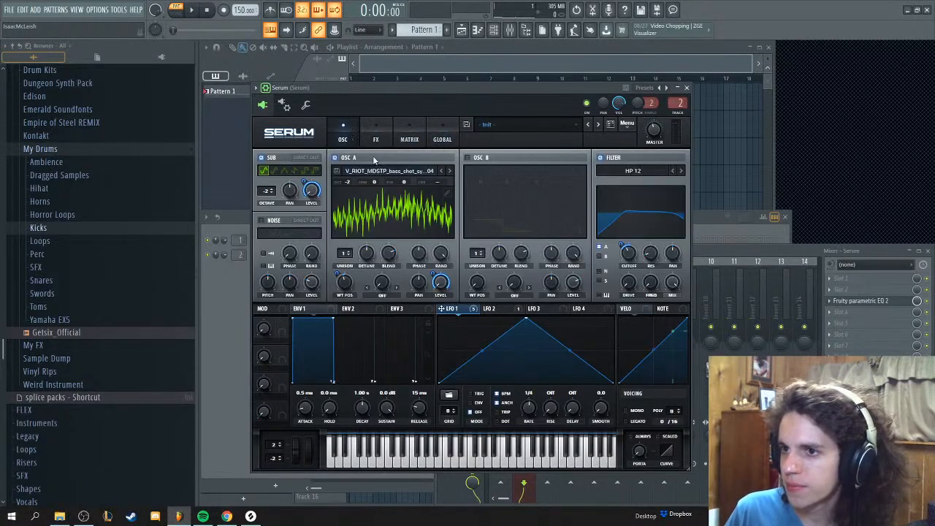
{"action": "left_click", "coordinate": [447, 193]}
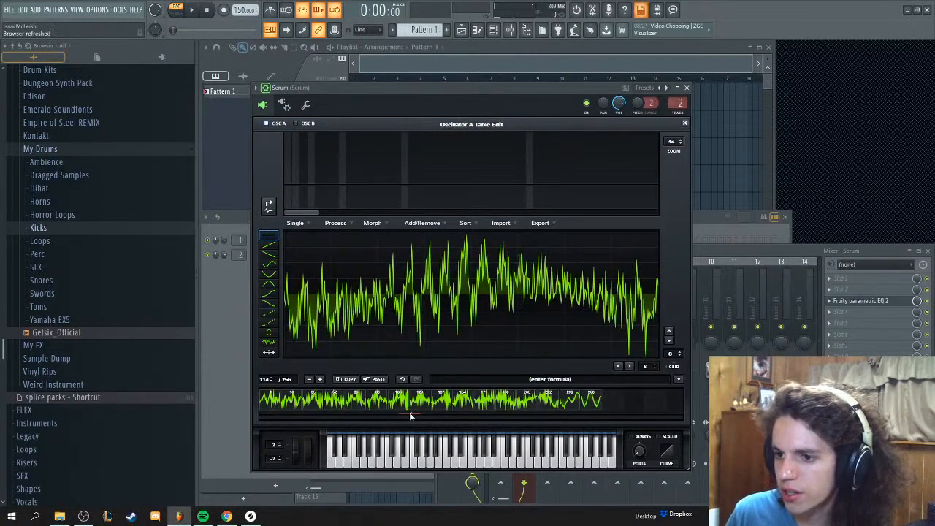
{"action": "left_click", "coordinate": [684, 124]}
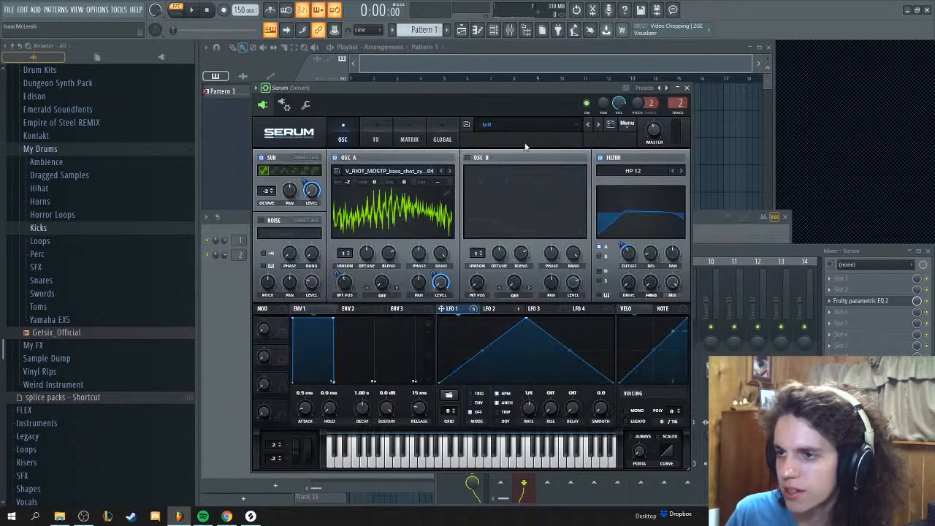
Step: Audition the patch from the effects rack, set the Compressor gain to 7.1 dB and return to the oscillator page
{"action": "left_click", "coordinate": [376, 140]}
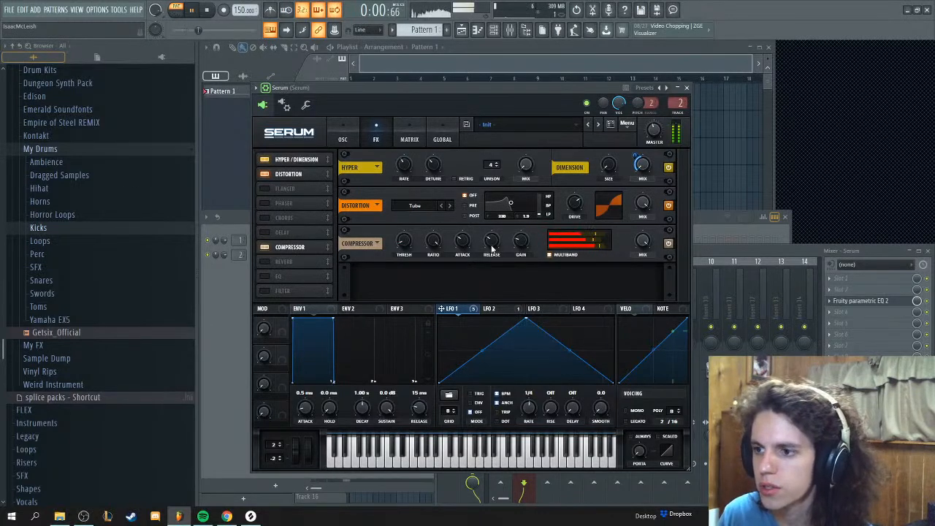
{"action": "key", "text": "space"}
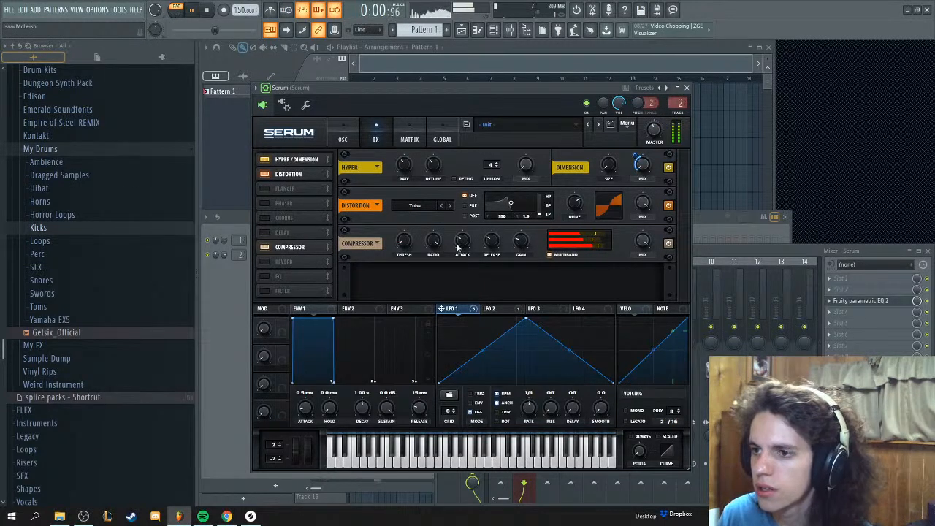
{"action": "left_click_drag", "start_coordinate": [521, 244], "coordinate": [519, 239]}
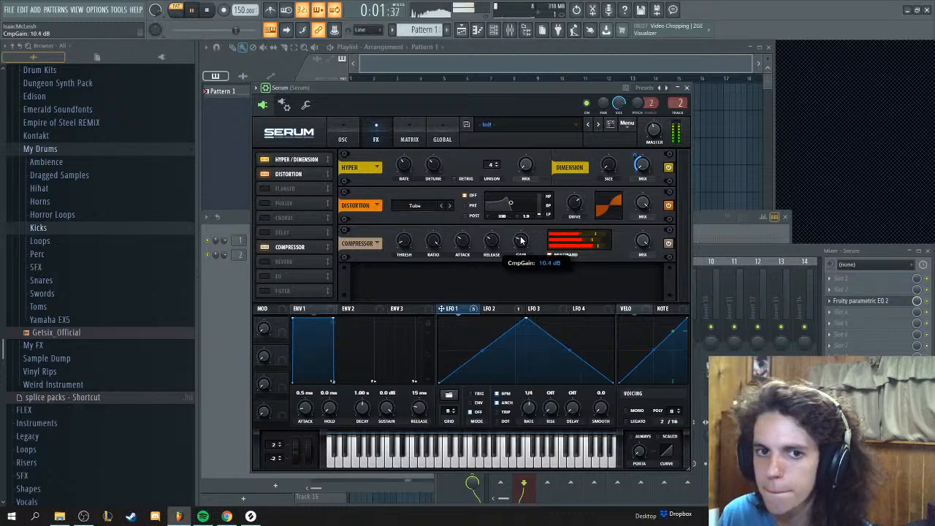
{"action": "key", "text": "space"}
{"action": "scroll", "coordinate": [521, 245], "scroll_direction": "down", "scroll_amount": 1}
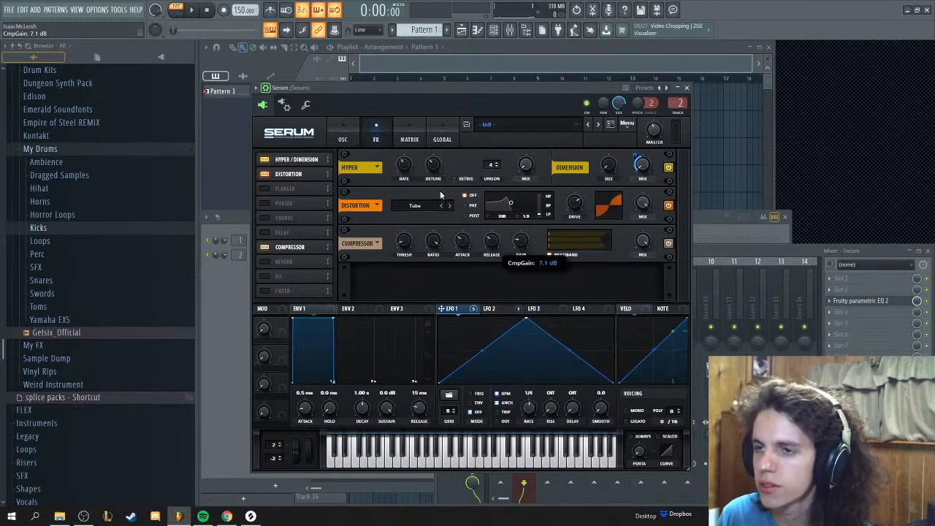
{"action": "left_click", "coordinate": [343, 139]}
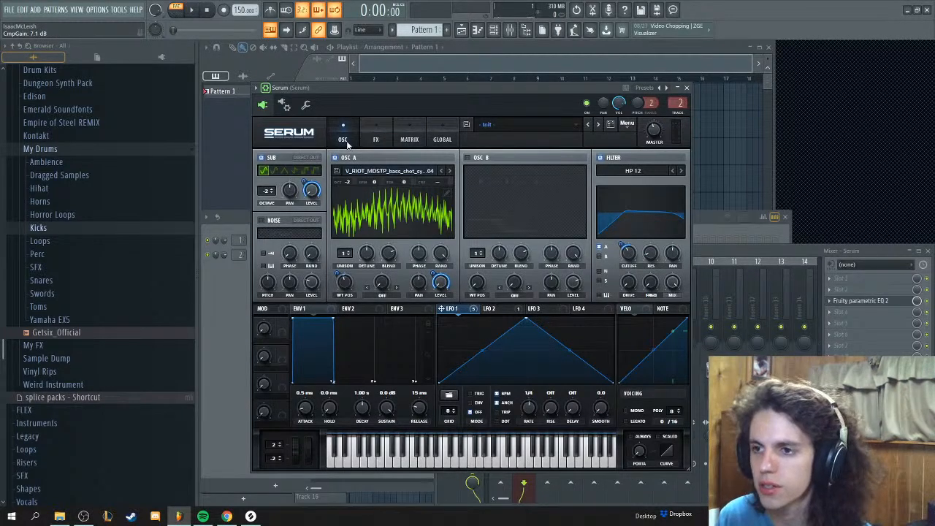
Step: Play the pattern and set oscillator A's wavetable position to 1
{"action": "key", "text": "space"}
{"action": "left_click_drag", "start_coordinate": [342, 295], "coordinate": [344, 298]}
{"action": "scroll", "coordinate": [347, 289], "scroll_direction": "down", "scroll_amount": 7}
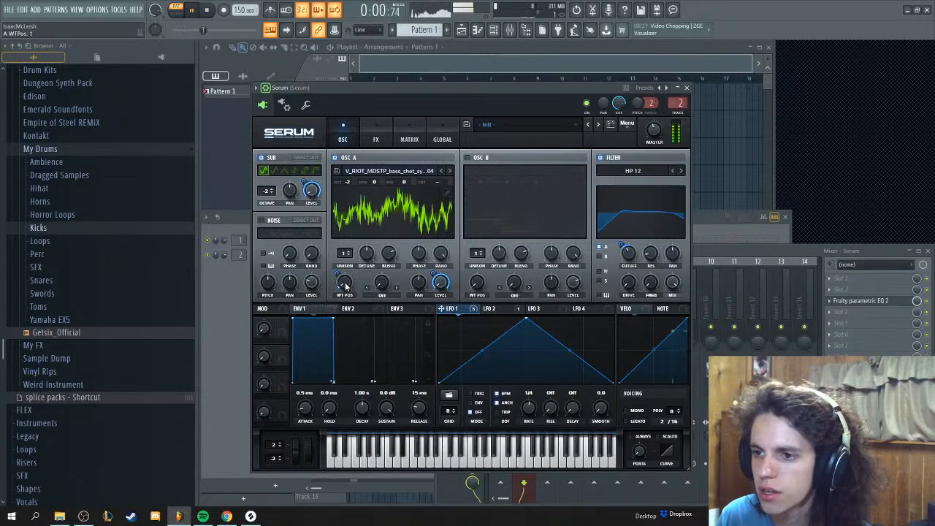
Step: Adjust the Compressor threshold in the effects rack and raise Serum's master volume to about 58% during playback
{"action": "left_click", "coordinate": [376, 136]}
{"action": "key", "text": "space"}
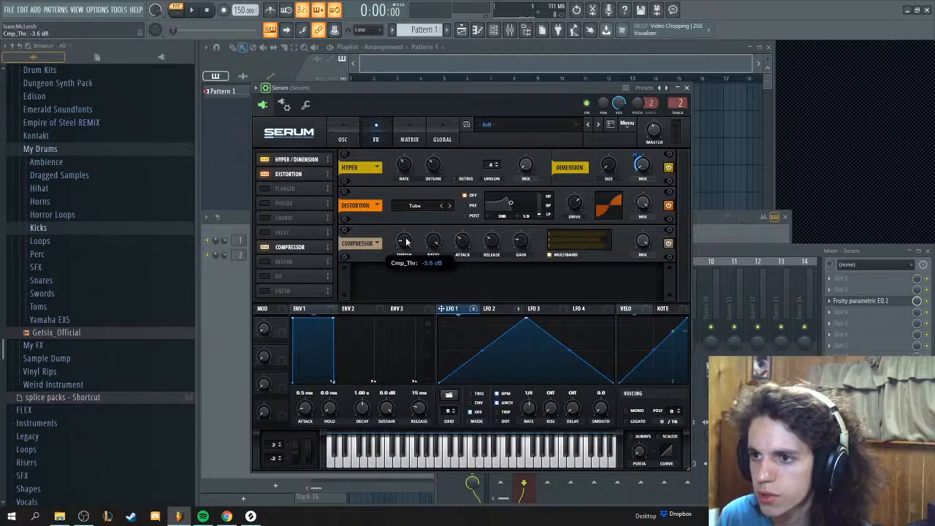
{"action": "scroll", "coordinate": [407, 242], "scroll_direction": "down", "scroll_amount": 2}
{"action": "key", "text": "space"}
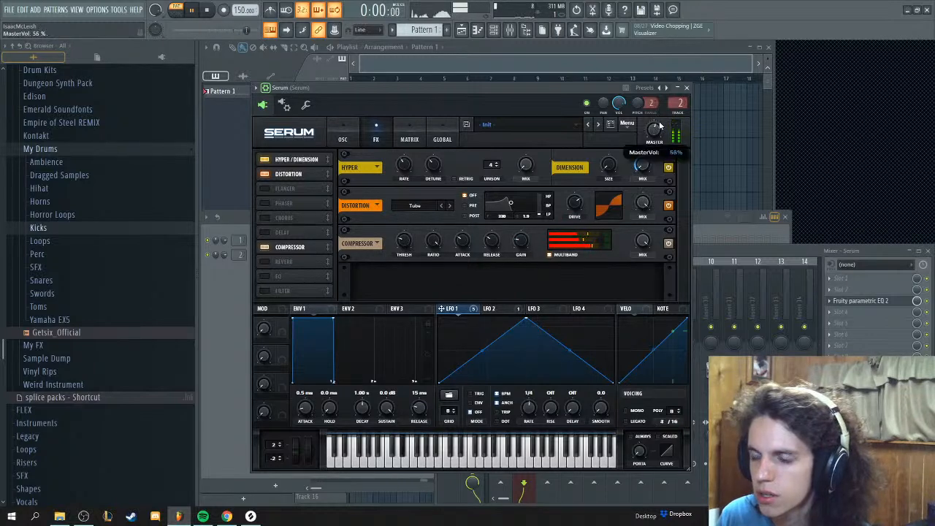
Step: Set the Compressor threshold to -11.0 dB and its multiband low band to 171%, and stop playback
{"action": "scroll", "coordinate": [407, 242], "scroll_direction": "down", "scroll_amount": 8}
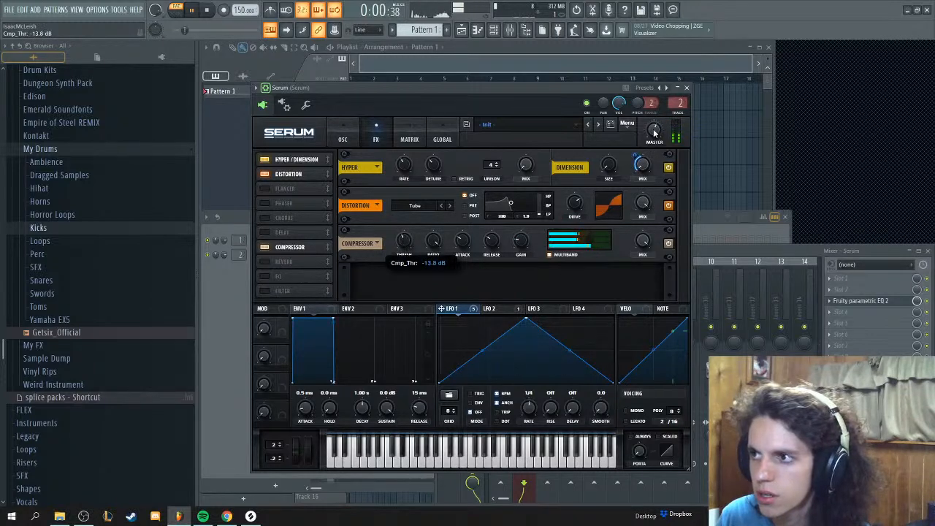
{"action": "scroll", "coordinate": [407, 242], "scroll_direction": "up", "scroll_amount": 1}
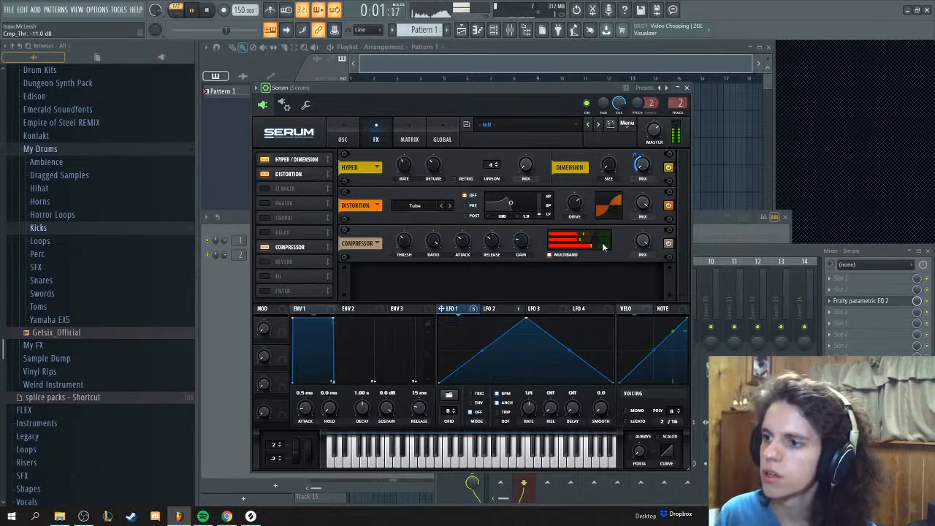
{"action": "left_click_drag", "start_coordinate": [606, 244], "coordinate": [610, 242]}
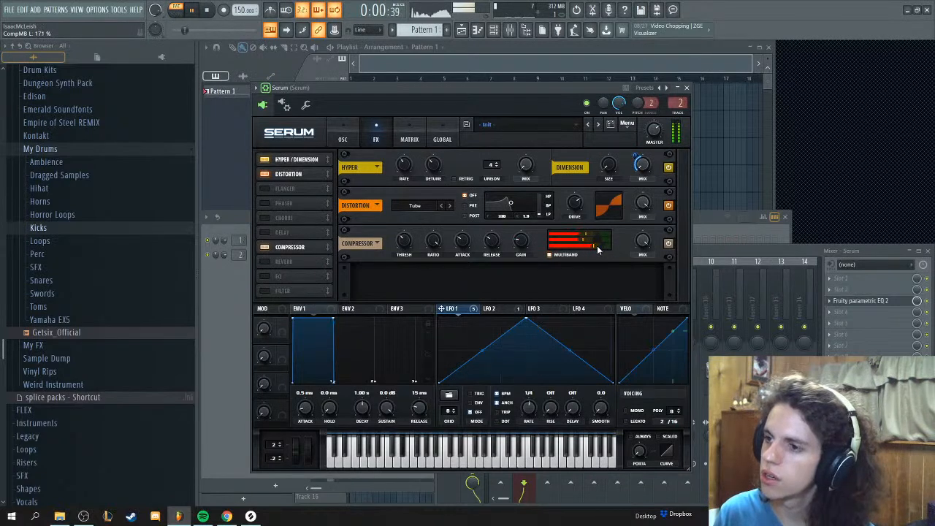
{"action": "key", "text": "space"}
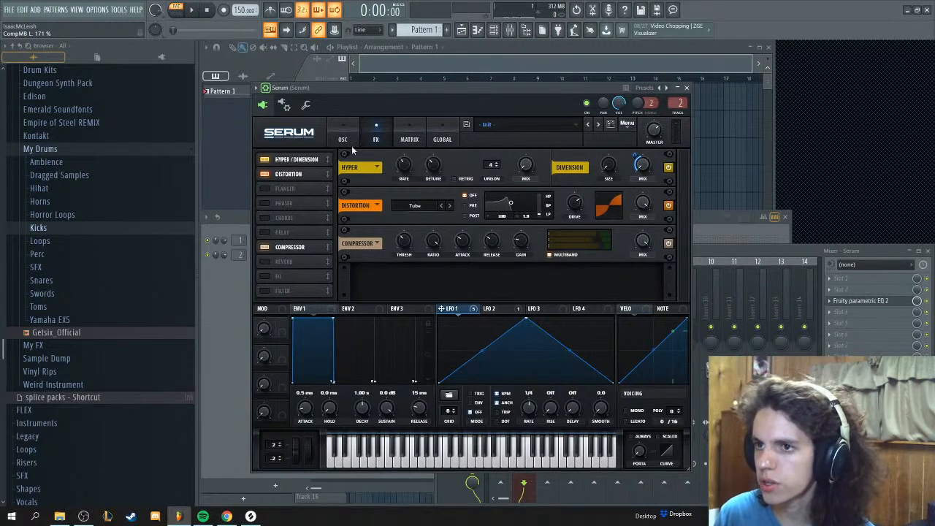
Step: Set LFO 2's modulation amount on oscillator A's wavetable position to 44 while auditioning the patch
{"action": "left_click", "coordinate": [343, 139]}
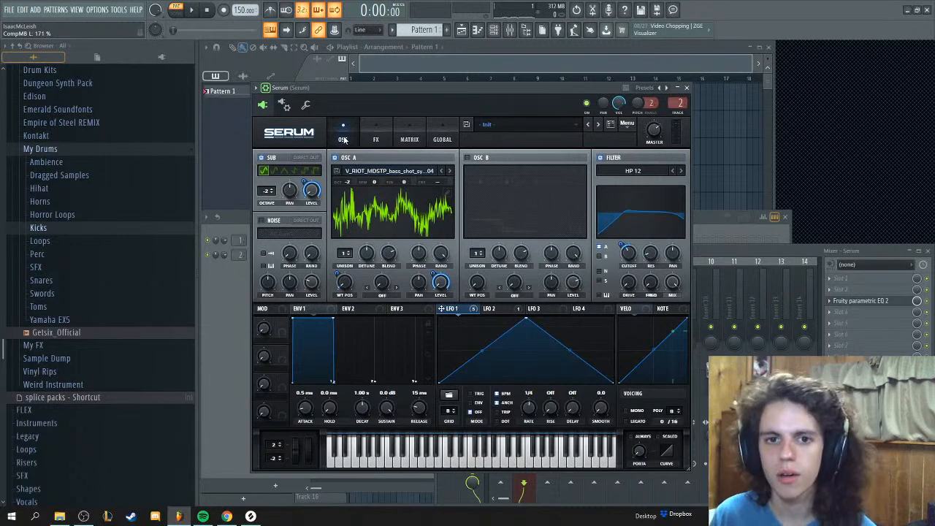
{"action": "key", "text": "space"}
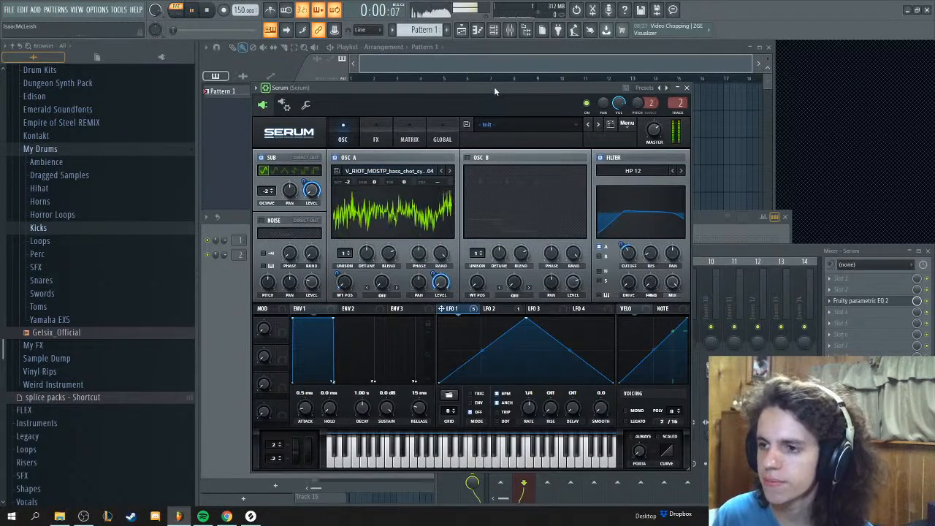
{"action": "left_click", "coordinate": [339, 277]}
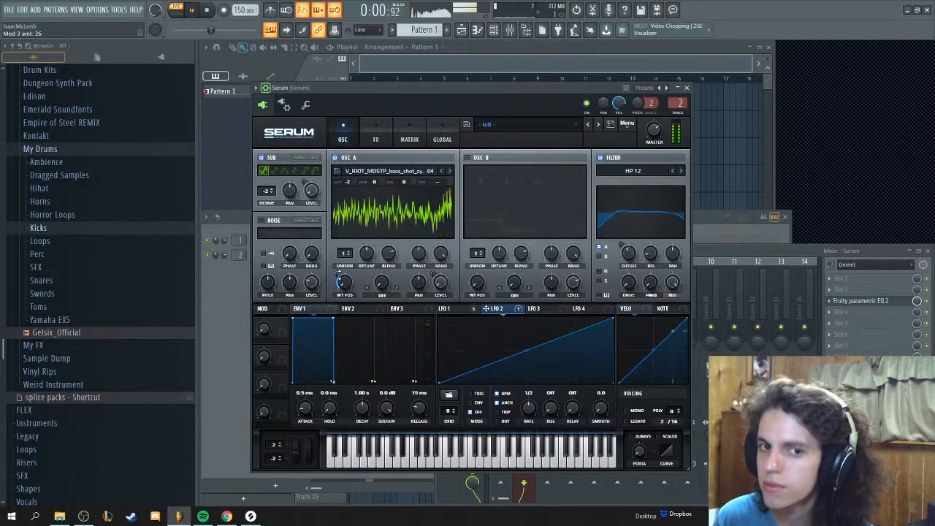
{"action": "left_click_drag", "start_coordinate": [340, 275], "coordinate": [338, 276]}
{"action": "key", "text": "space"}
{"action": "right_click", "coordinate": [340, 280]}
{"action": "key", "text": "space"}
{"action": "key", "text": "space"}
Step: Bring the Playlist forward, switch to Splice and filter the downloaded samples by the kicks tag
{"action": "left_click", "coordinate": [235, 291]}
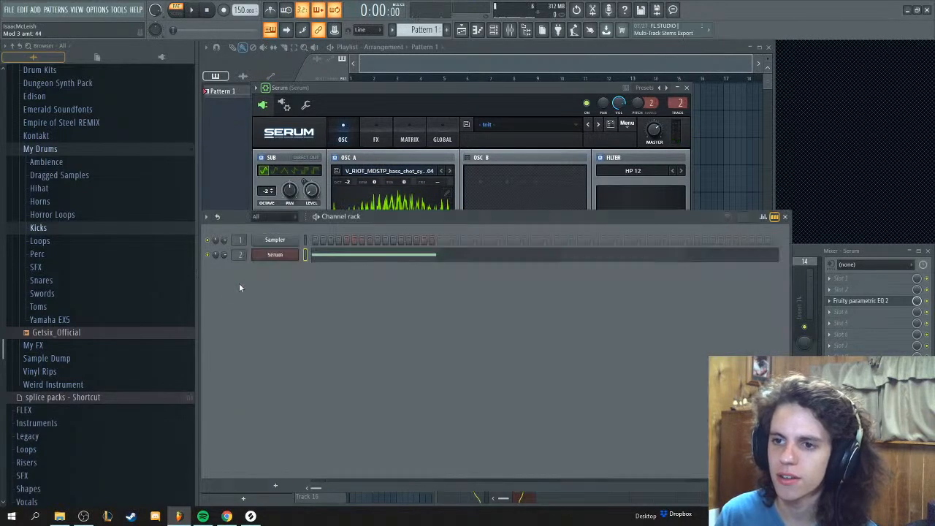
{"action": "left_click", "coordinate": [249, 515]}
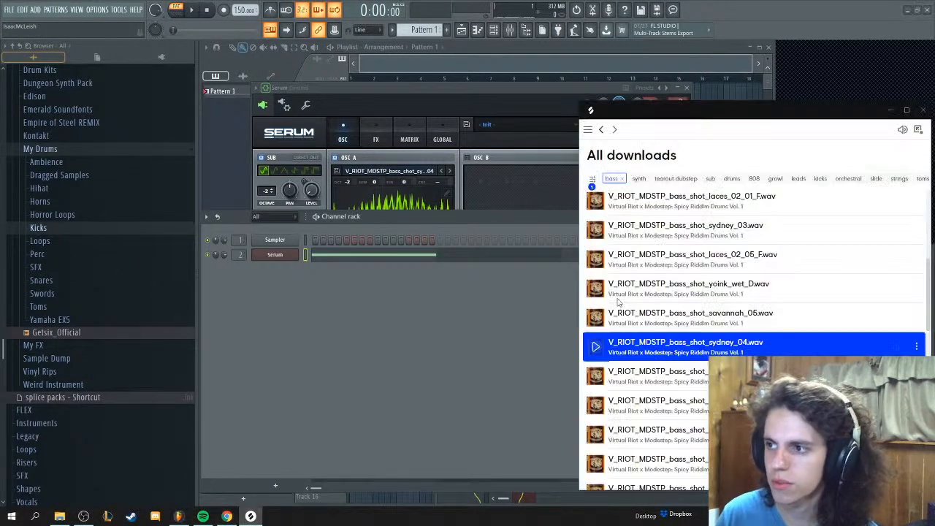
{"action": "left_click", "coordinate": [551, 73]}
{"action": "key", "text": "alt+Tab"}
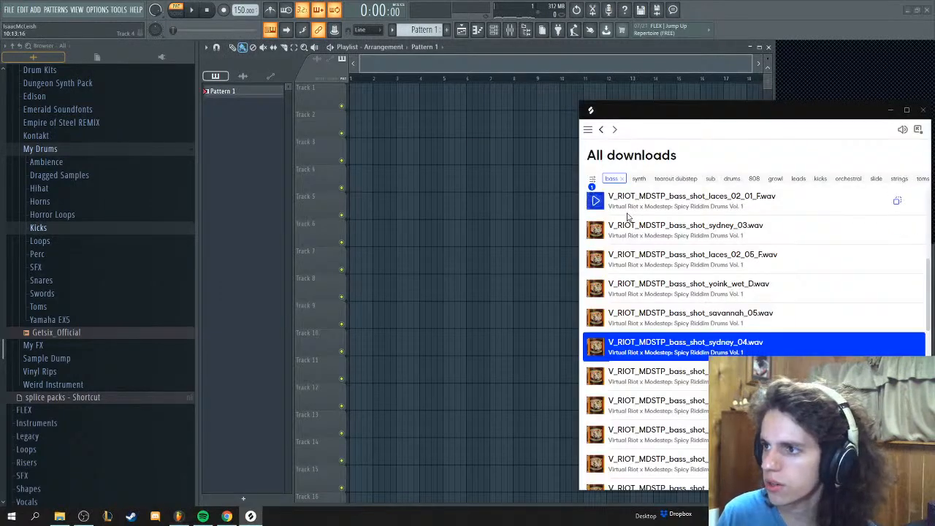
{"action": "scroll", "coordinate": [634, 276], "scroll_direction": "down", "scroll_amount": 3}
{"action": "scroll", "coordinate": [628, 219], "scroll_direction": "down", "scroll_amount": 1}
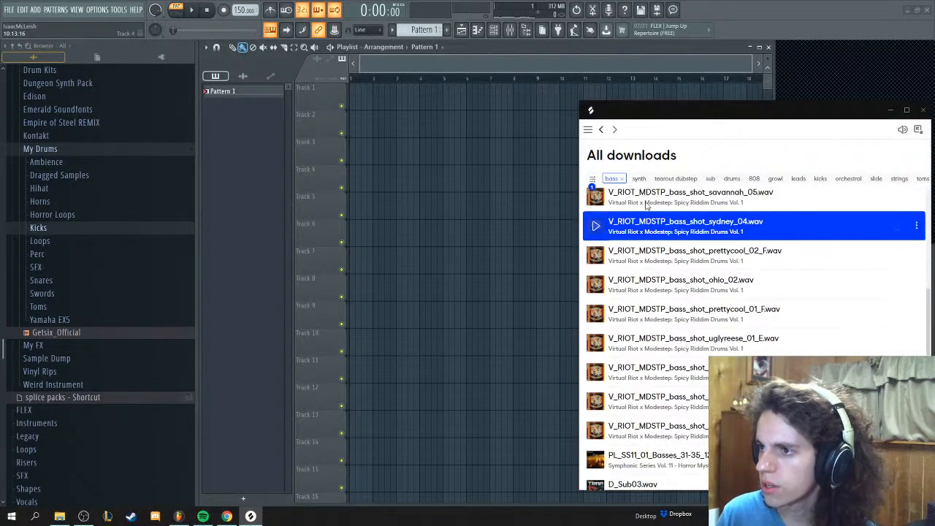
{"action": "scroll", "coordinate": [624, 197], "scroll_direction": "up", "scroll_amount": 1}
{"action": "left_click", "coordinate": [622, 181]}
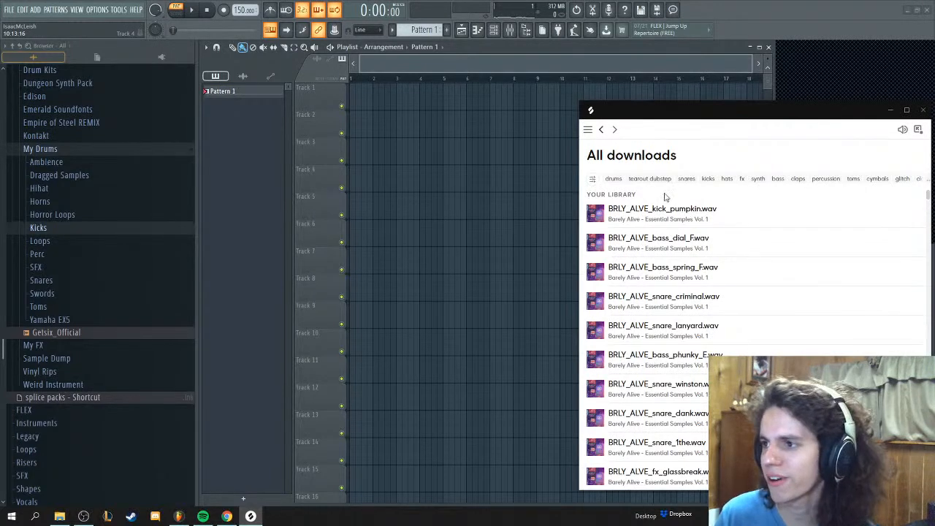
{"action": "left_click", "coordinate": [702, 180]}
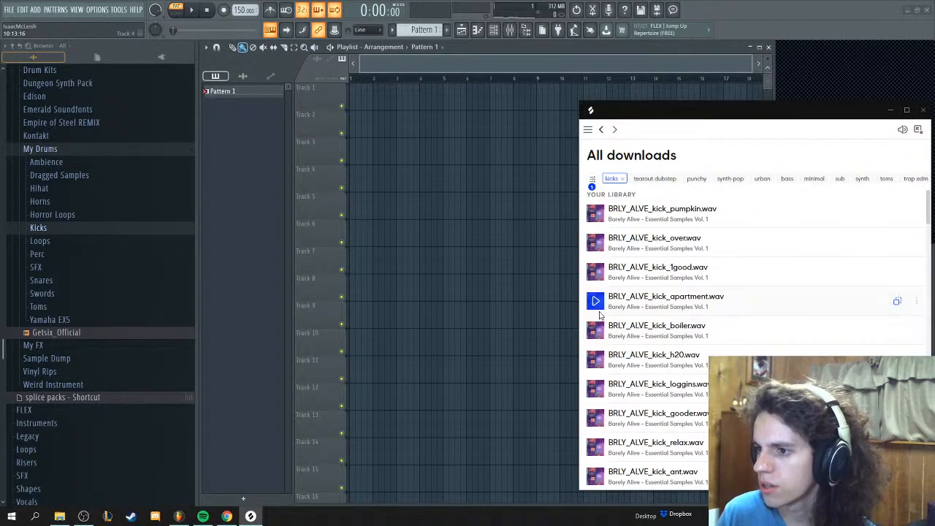
Step: Add BRLY_ALVE_kick_apartment.wav from Splice to the Playlist as an instrument track
{"action": "left_click_drag", "start_coordinate": [624, 303], "coordinate": [390, 174]}
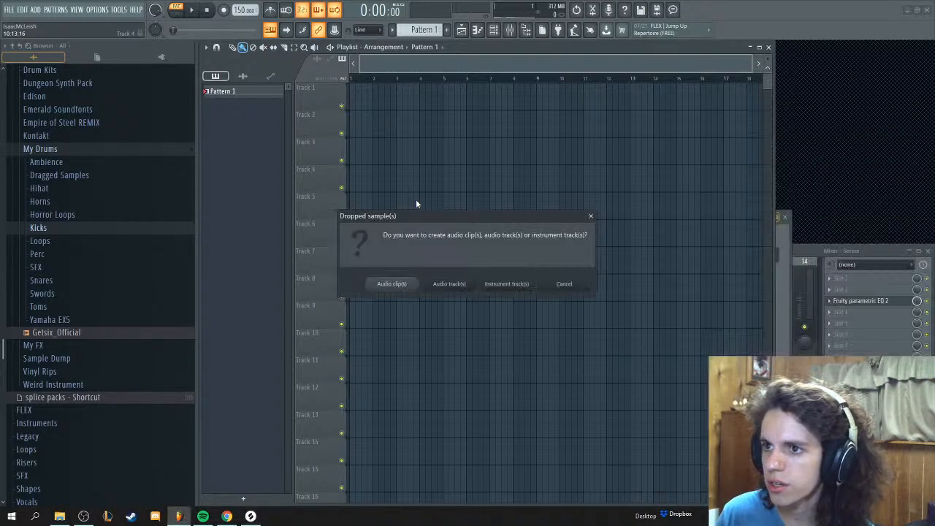
{"action": "left_click", "coordinate": [506, 285]}
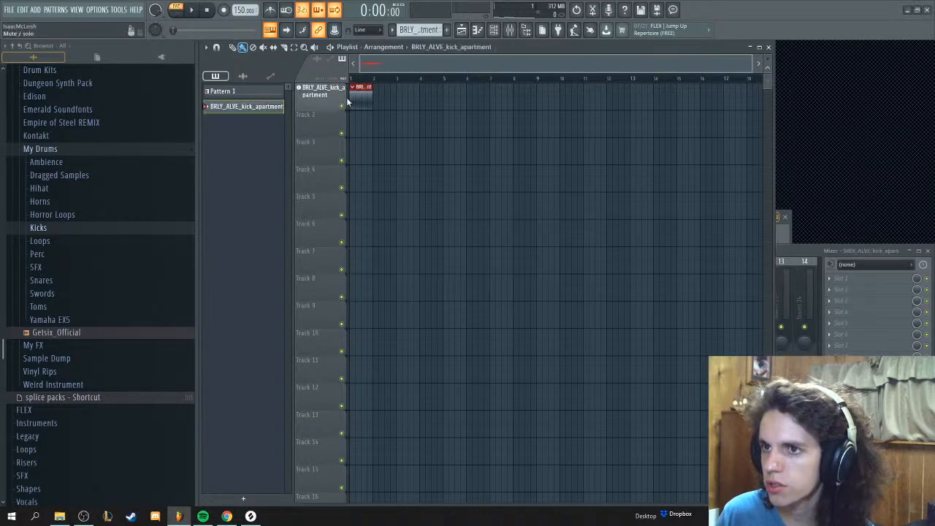
Step: Fill the new kick channel's sequence with a hit every 8 steps
{"action": "key", "text": "F6"}
{"action": "right_click", "coordinate": [298, 269]}
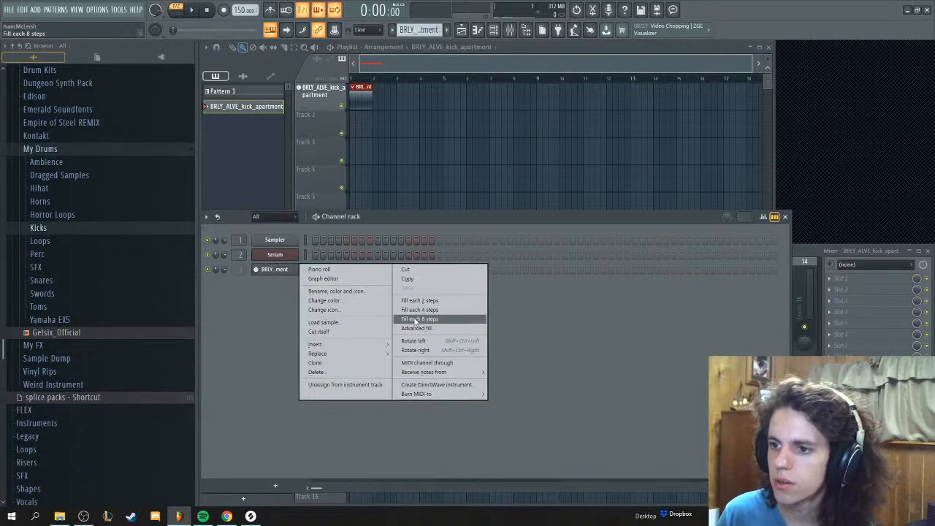
{"action": "left_click", "coordinate": [377, 270]}
{"action": "left_click", "coordinate": [440, 269]}
{"action": "right_click", "coordinate": [305, 270]}
{"action": "left_click", "coordinate": [459, 317]}
Step: Load the hi-hat sample 018_Hats_-_RETROWAVE_Zenhiser into the empty Sampler channel and shorten its tail with a fade-out
{"action": "left_click", "coordinate": [275, 239]}
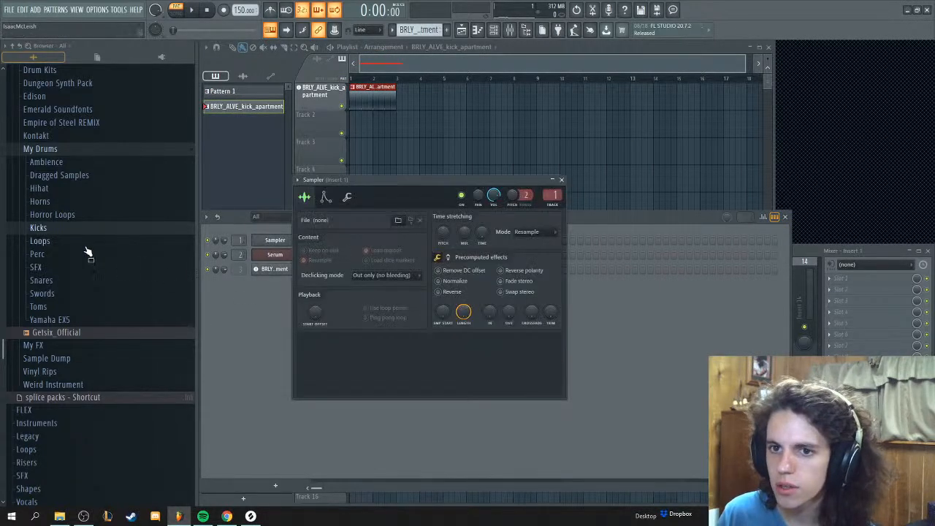
{"action": "left_click", "coordinate": [80, 190]}
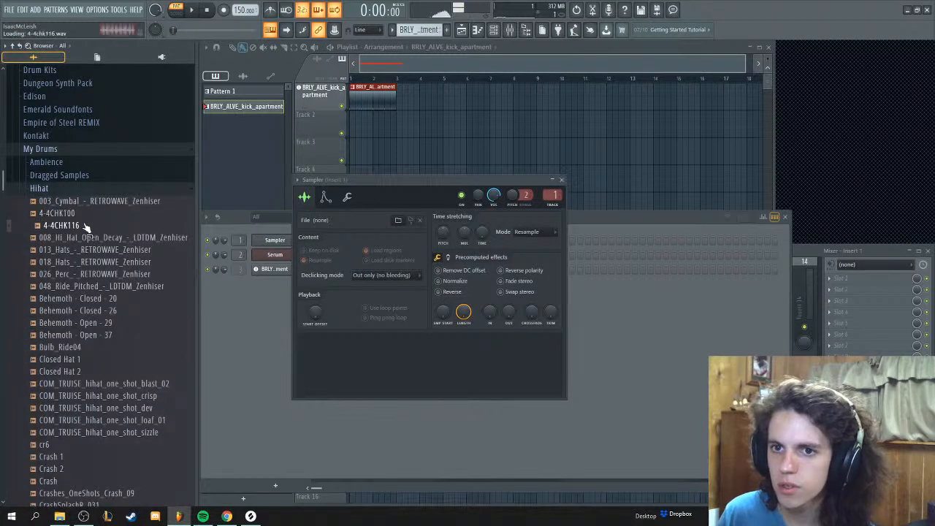
{"action": "left_click", "coordinate": [102, 311]}
{"action": "left_click_drag", "start_coordinate": [102, 262], "coordinate": [371, 351]}
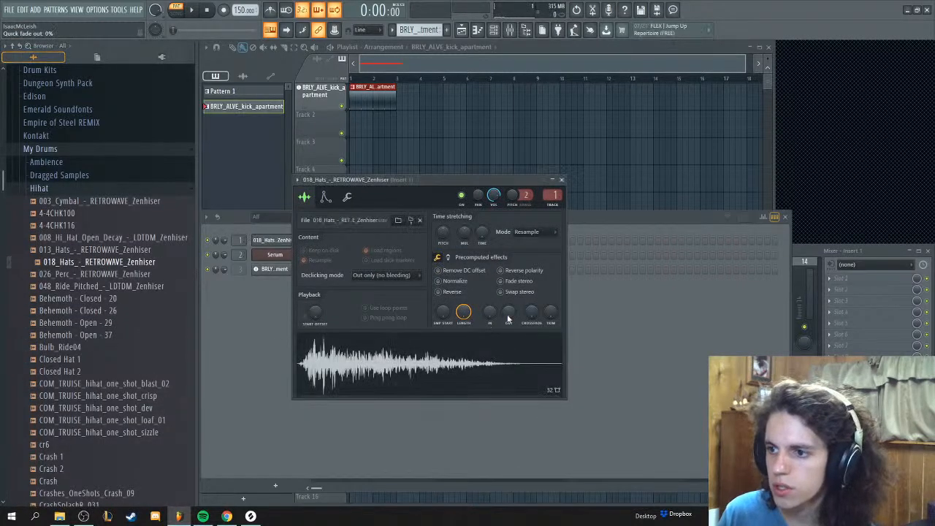
{"action": "left_click_drag", "start_coordinate": [443, 313], "coordinate": [443, 296]}
{"action": "left_click_drag", "start_coordinate": [508, 313], "coordinate": [508, 274]}
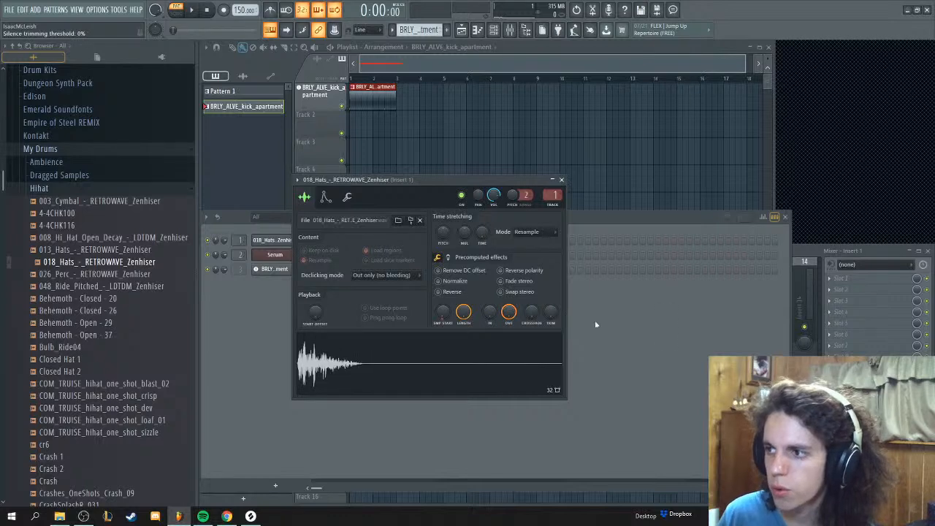
Step: Dock mixer Insert 4 to the left, beside the Master track
{"action": "left_click", "coordinate": [830, 253]}
{"action": "left_click", "coordinate": [831, 253]}
{"action": "right_click", "coordinate": [579, 310]}
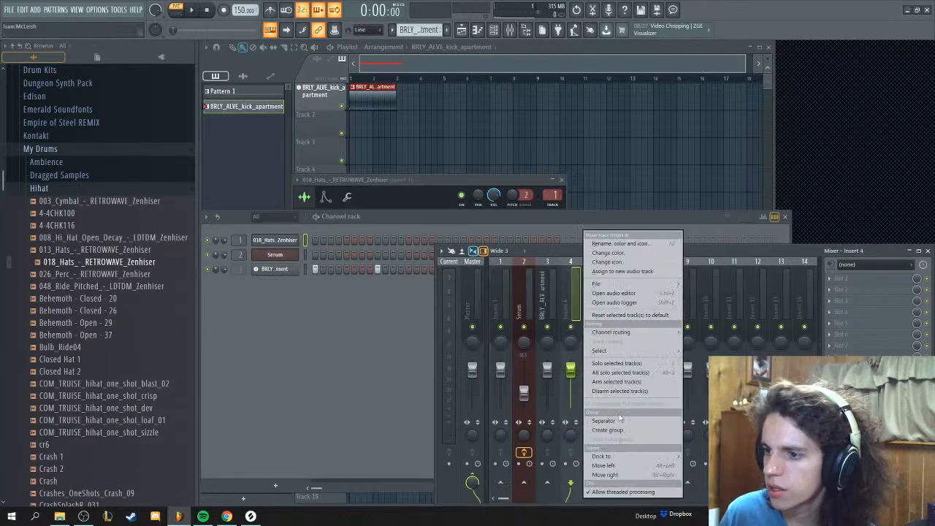
{"action": "mouse_move", "coordinate": [633, 456]}
{"action": "left_click", "coordinate": [694, 457]}
{"action": "right_click", "coordinate": [496, 307]}
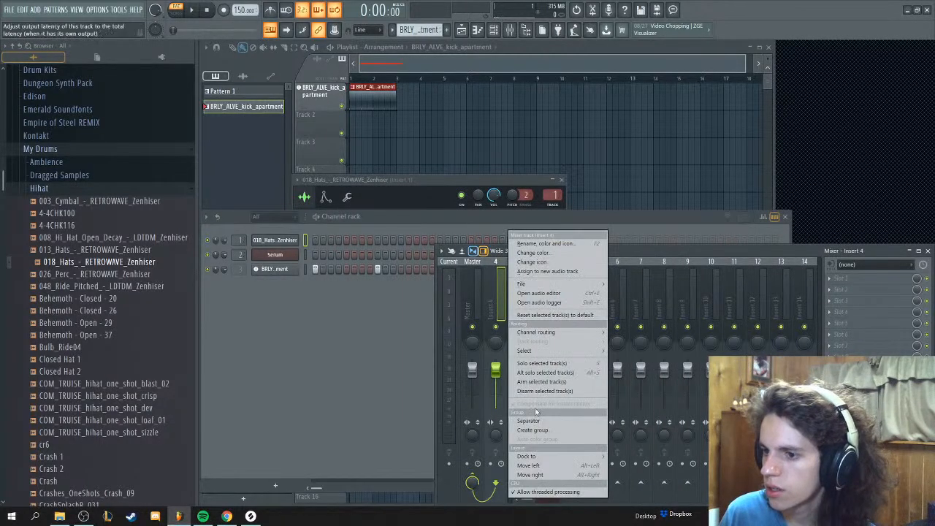
Step: Load Fruity Limiter on the docked Insert 4 and switch it to compressor mode
{"action": "left_click", "coordinate": [847, 278]}
{"action": "mouse_move", "coordinate": [836, 288]}
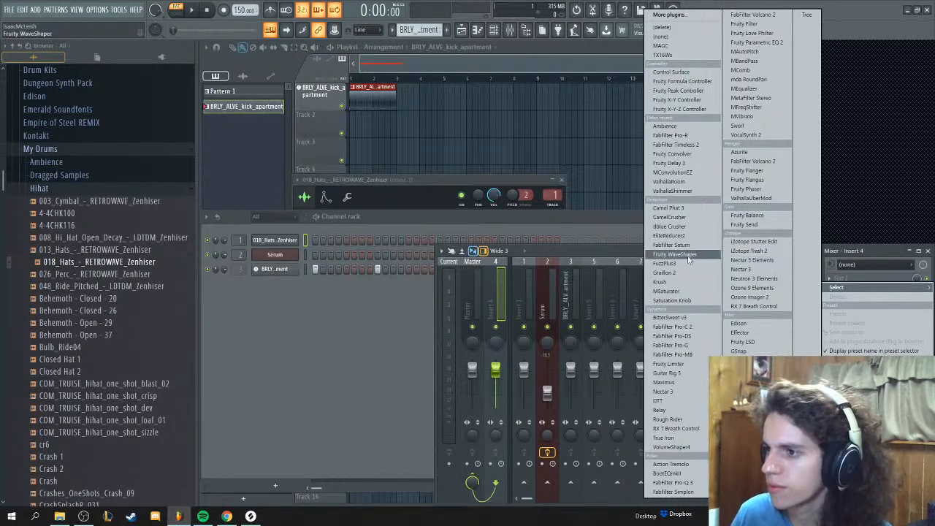
{"action": "left_click", "coordinate": [667, 363]}
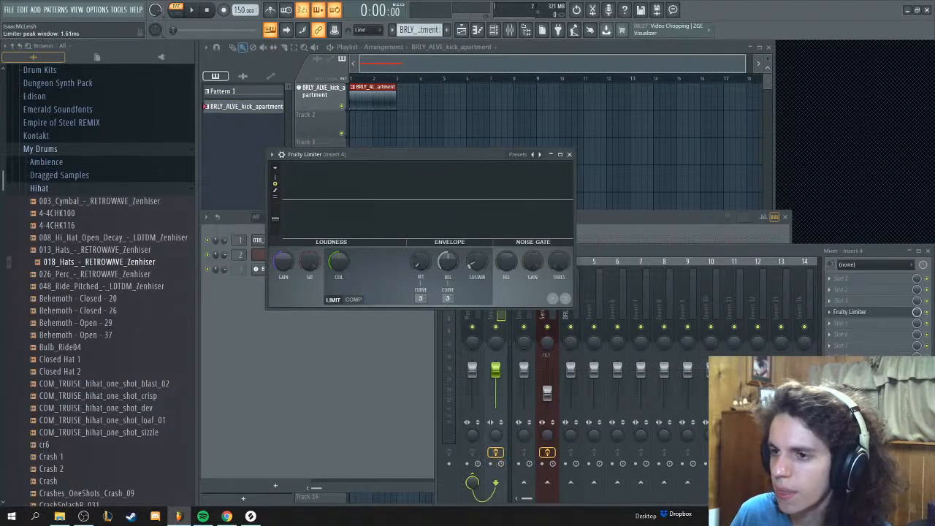
{"action": "left_click", "coordinate": [353, 299]}
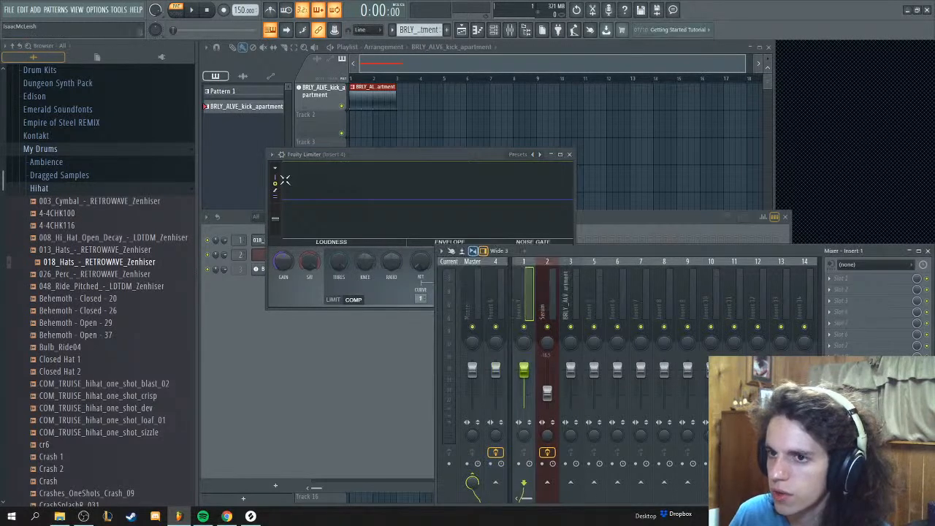
Step: Rename the hi-hat sampler channel as ghost
{"action": "right_click", "coordinate": [277, 241]}
{"action": "type", "text": "rghost"}
{"action": "key", "text": "Return"}
Step: Renumber the docked limiter track as mixer Insert 2, ahead of Serum, and close the Fruity Limiter
{"action": "left_click", "coordinate": [822, 245]}
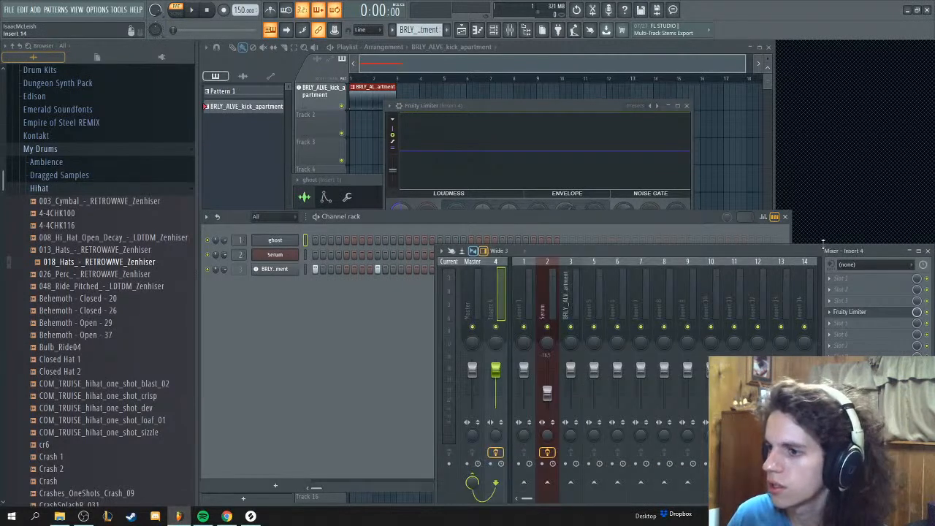
{"action": "left_click", "coordinate": [531, 316]}
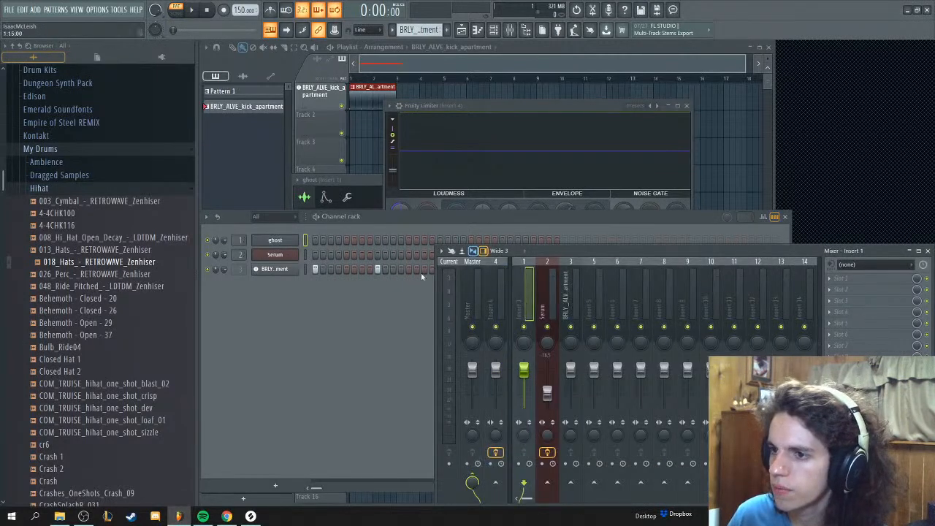
{"action": "left_click", "coordinate": [495, 315]}
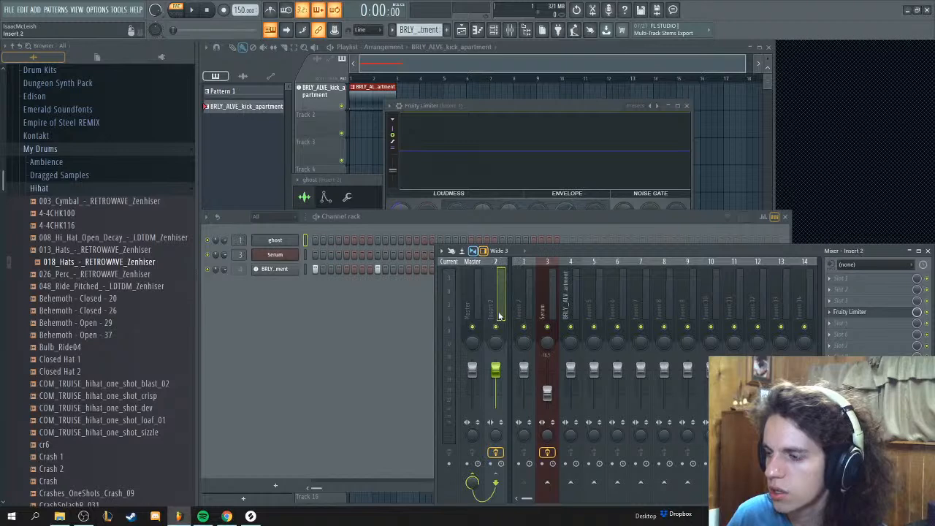
{"action": "left_click", "coordinate": [885, 316]}
Step: Fill the ghost channel every 8 steps, play the pattern and lower the kick's mixer volume to 76%
{"action": "right_click", "coordinate": [296, 236]}
{"action": "left_click", "coordinate": [416, 286]}
{"action": "key", "text": "space"}
{"action": "left_click", "coordinate": [820, 259]}
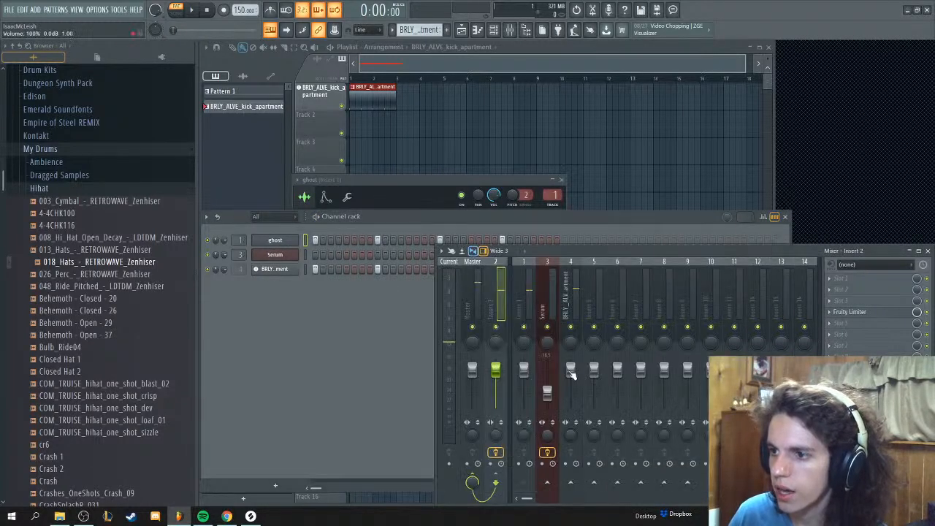
Step: Switch to Splice, clear the kicks tag and filter the downloaded samples by snares
{"action": "key", "text": "alt+Tab"}
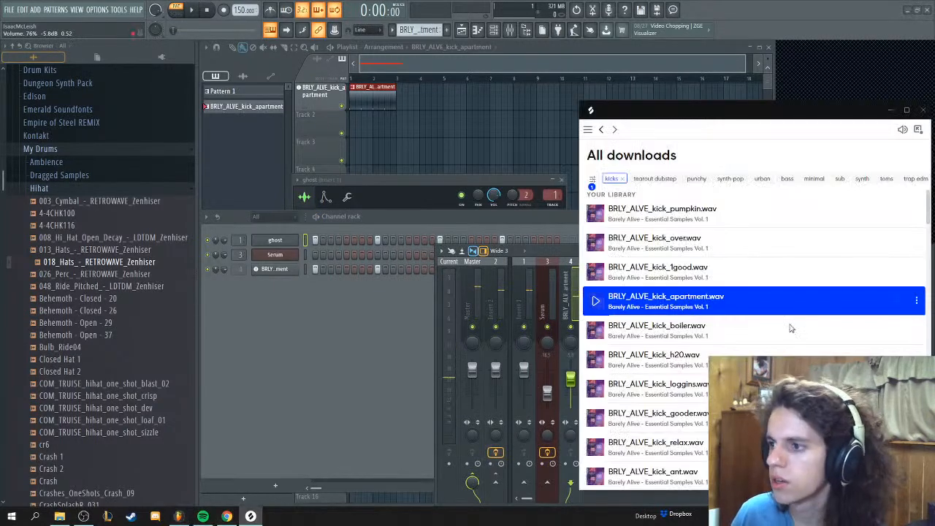
{"action": "scroll", "coordinate": [637, 369], "scroll_direction": "down", "scroll_amount": 5}
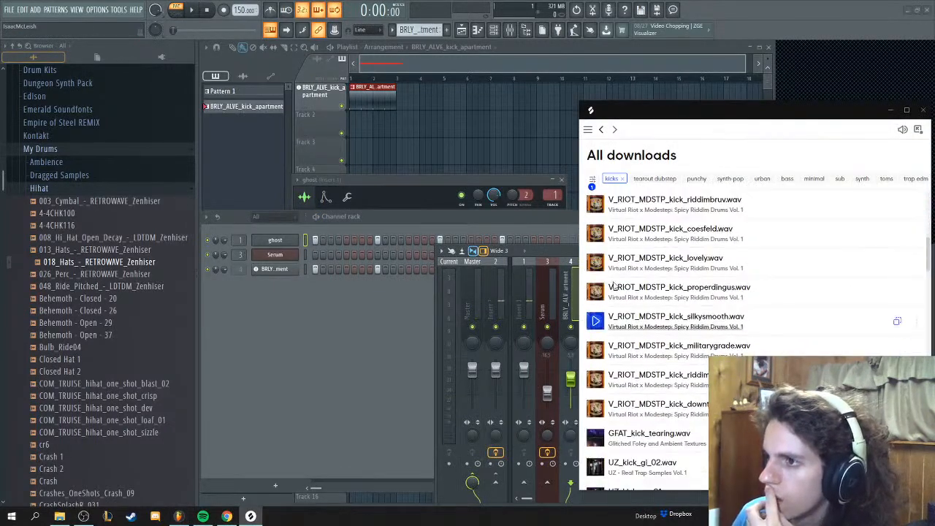
{"action": "left_click", "coordinate": [623, 179]}
{"action": "left_click", "coordinate": [687, 178]}
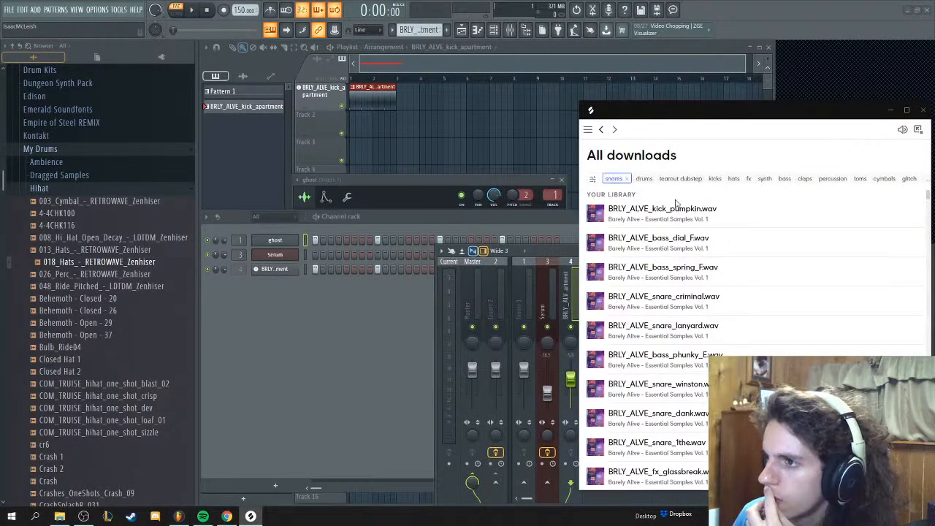
Step: Preview a downloaded snare, then add BRLY_ALVE_snare_winston.wav as a channel in FL Studio and route it to mixer track 5
{"action": "left_click", "coordinate": [596, 300]}
{"action": "left_click_drag", "start_coordinate": [596, 272], "coordinate": [367, 296]}
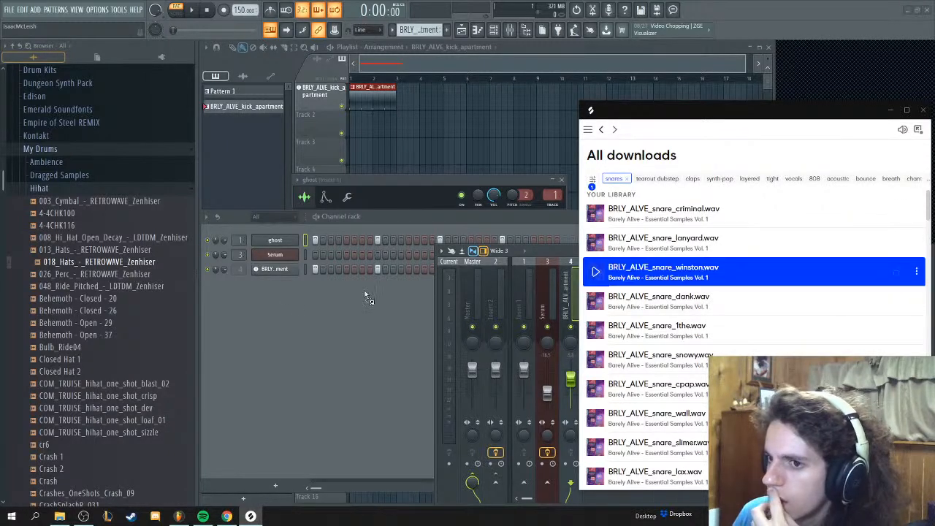
{"action": "left_click_drag", "start_coordinate": [273, 298], "coordinate": [278, 290]}
{"action": "left_click", "coordinate": [278, 287]}
{"action": "double_click", "coordinate": [526, 172]}
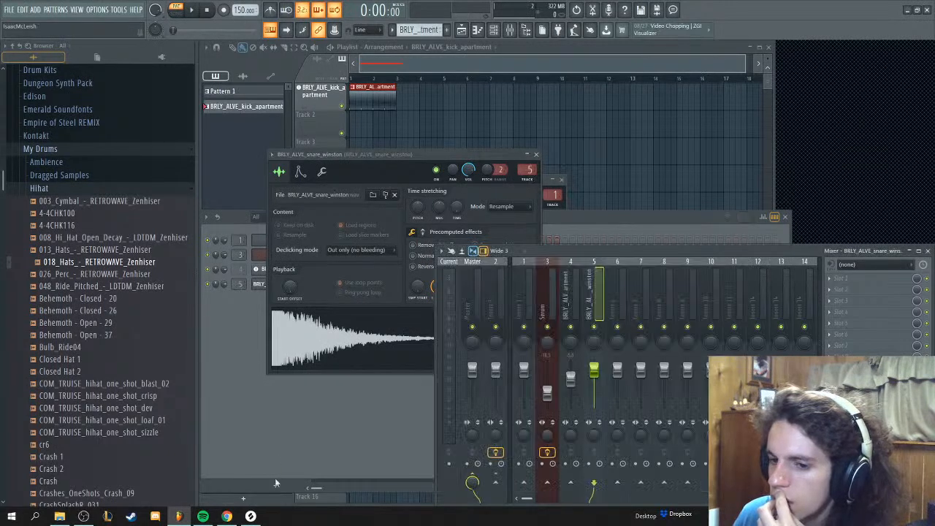
Step: Switch back to Splice and audition the other downloaded Barely Alive snares for a second snare layer
{"action": "left_click", "coordinate": [250, 515]}
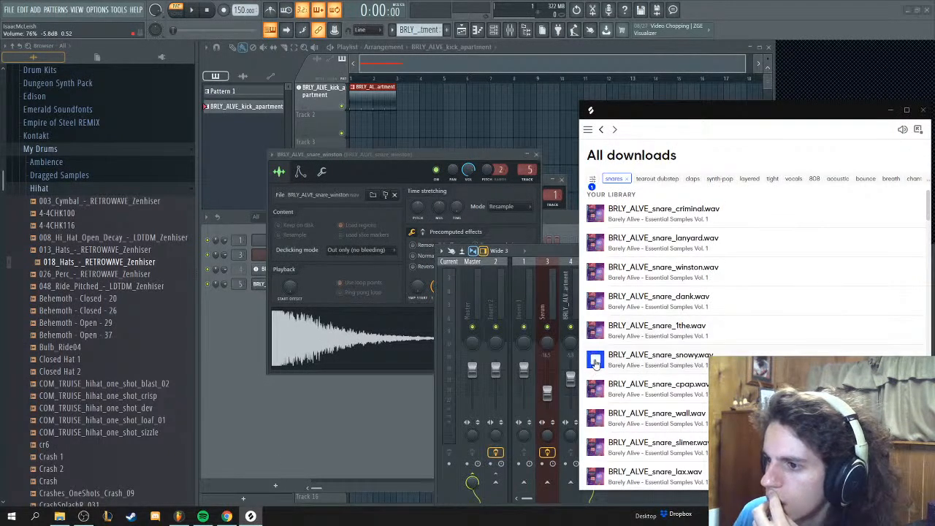
{"action": "left_click", "coordinate": [596, 331]}
{"action": "left_click", "coordinate": [595, 388]}
{"action": "scroll", "coordinate": [597, 369], "scroll_direction": "down", "scroll_amount": 1}
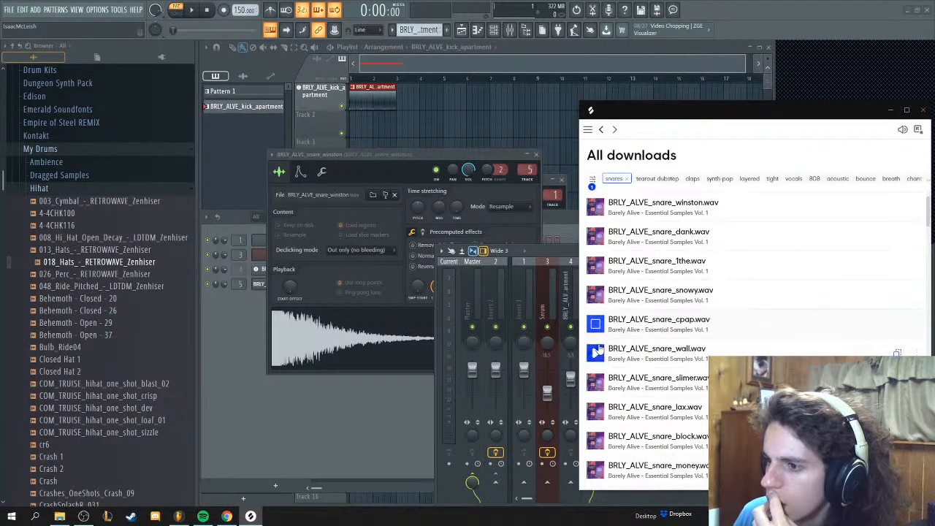
{"action": "left_click", "coordinate": [596, 268]}
{"action": "left_click", "coordinate": [596, 267]}
{"action": "scroll", "coordinate": [596, 270], "scroll_direction": "down", "scroll_amount": 1}
{"action": "scroll", "coordinate": [596, 273], "scroll_direction": "up", "scroll_amount": 1}
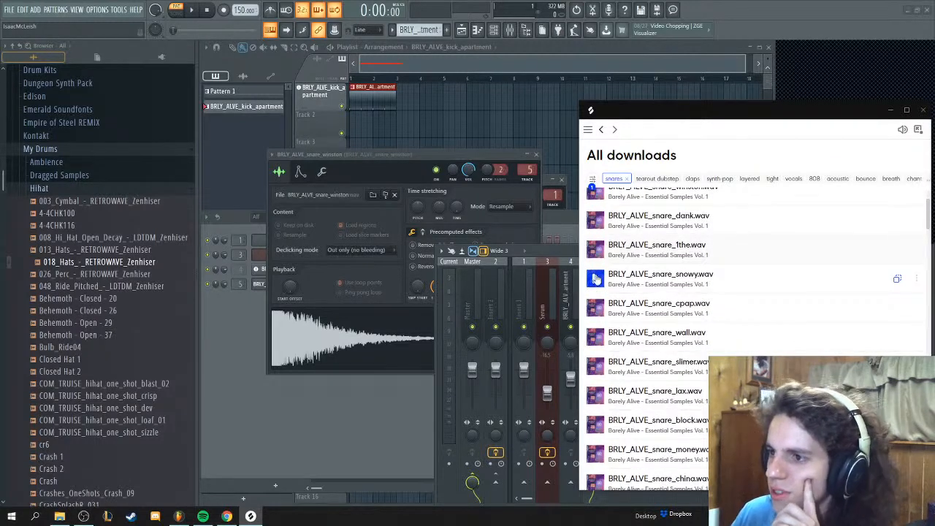
{"action": "scroll", "coordinate": [596, 292], "scroll_direction": "down", "scroll_amount": 1}
{"action": "left_click", "coordinate": [596, 316]}
{"action": "left_click", "coordinate": [600, 345]}
{"action": "scroll", "coordinate": [603, 343], "scroll_direction": "down", "scroll_amount": 1}
{"action": "left_click", "coordinate": [597, 342]}
{"action": "scroll", "coordinate": [597, 343], "scroll_direction": "down", "scroll_amount": 1}
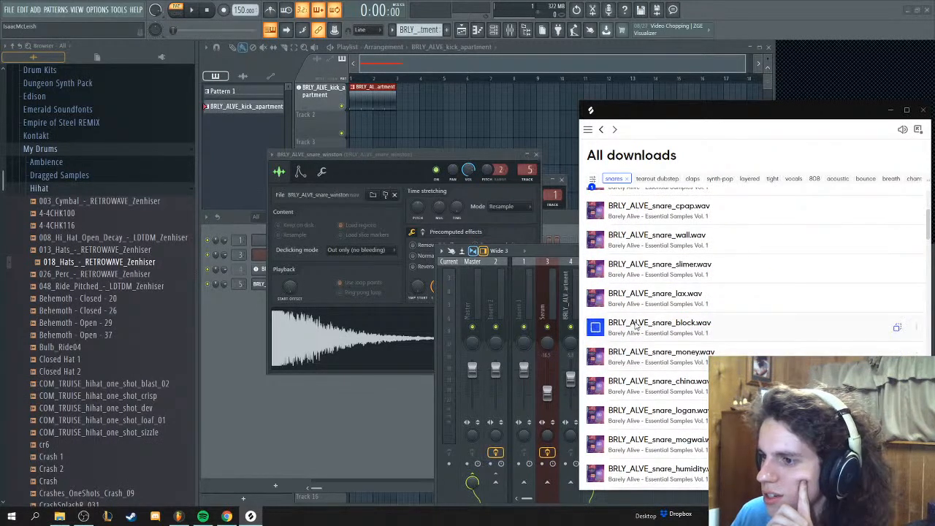
Step: Add BRLY_ALVE_snare_block.wav as a new channel in FL Studio and route it to mixer track 6
{"action": "left_click_drag", "start_coordinate": [635, 328], "coordinate": [246, 299]}
{"action": "left_click", "coordinate": [276, 298]}
{"action": "left_click", "coordinate": [544, 192]}
{"action": "left_click", "coordinate": [241, 339]}
Step: Unassign the kick channel from its instrument track and place both snares on step 9
{"action": "right_click", "coordinate": [260, 273]}
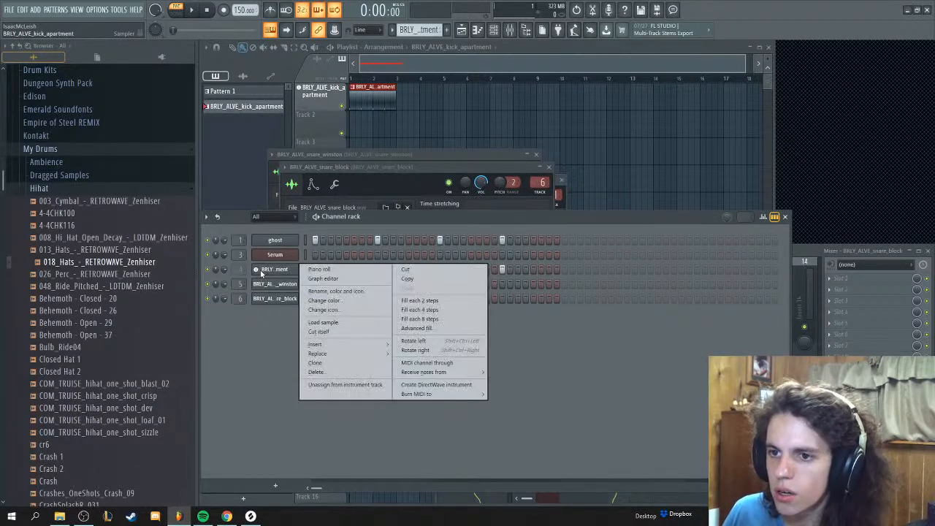
{"action": "left_click", "coordinate": [319, 361]}
{"action": "left_click", "coordinate": [378, 284]}
{"action": "left_click", "coordinate": [377, 298]}
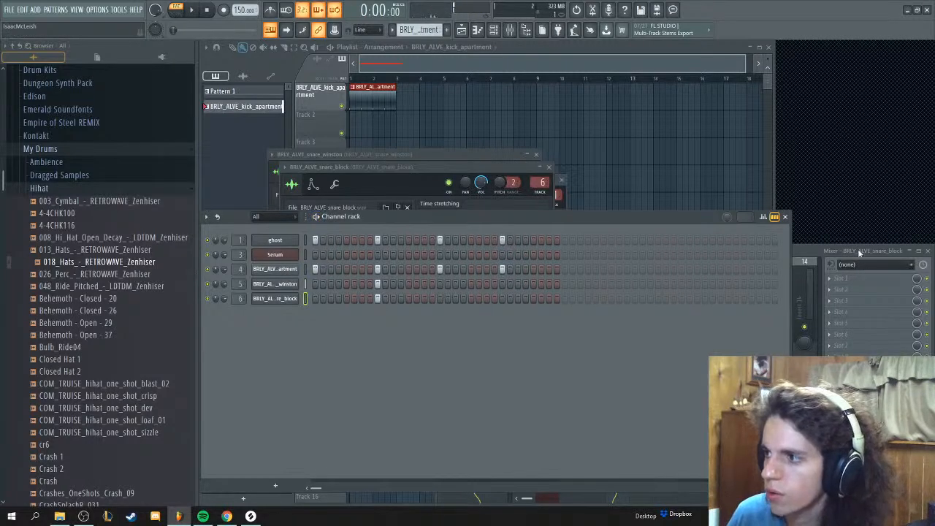
Step: Play the pattern and balance the kick and both snares in the mixer, with the winston snare at 64%
{"action": "key", "text": "F9"}
{"action": "key", "text": "F9"}
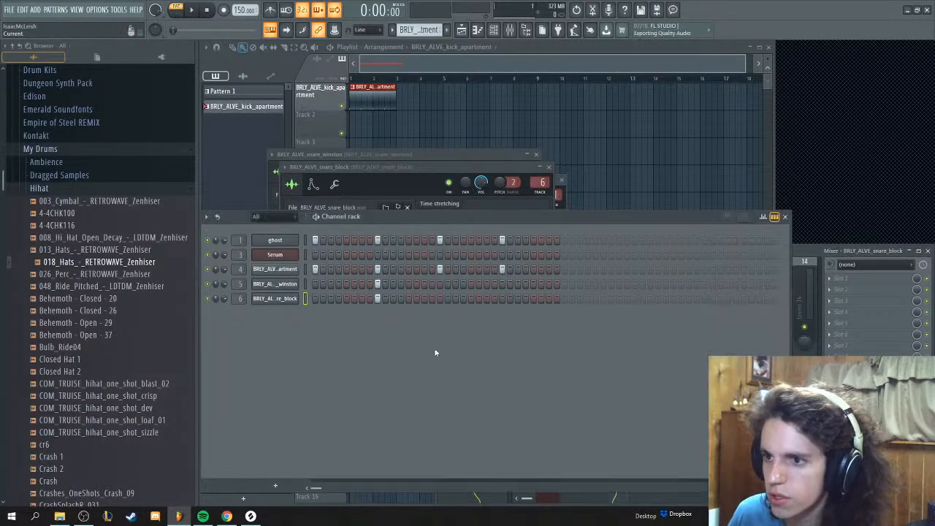
{"action": "key", "text": "space"}
{"action": "key", "text": "F9"}
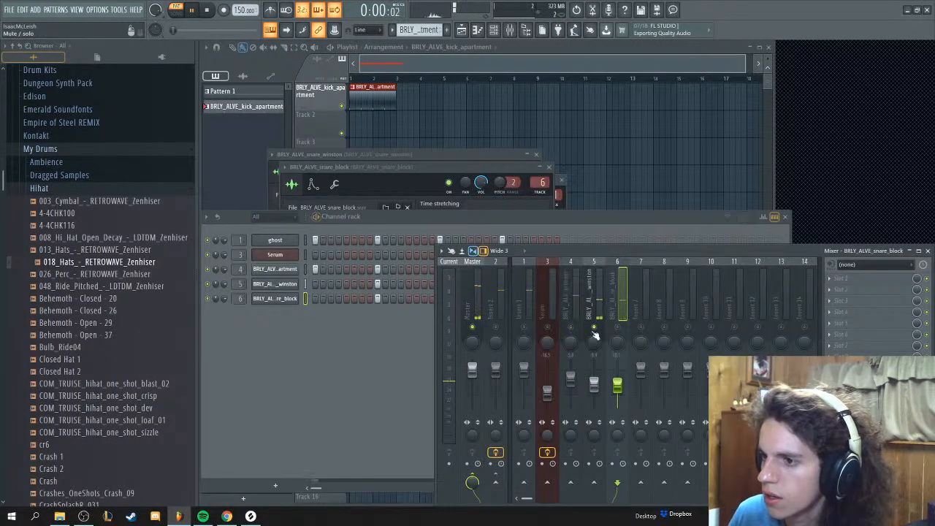
{"action": "left_click", "coordinate": [595, 300]}
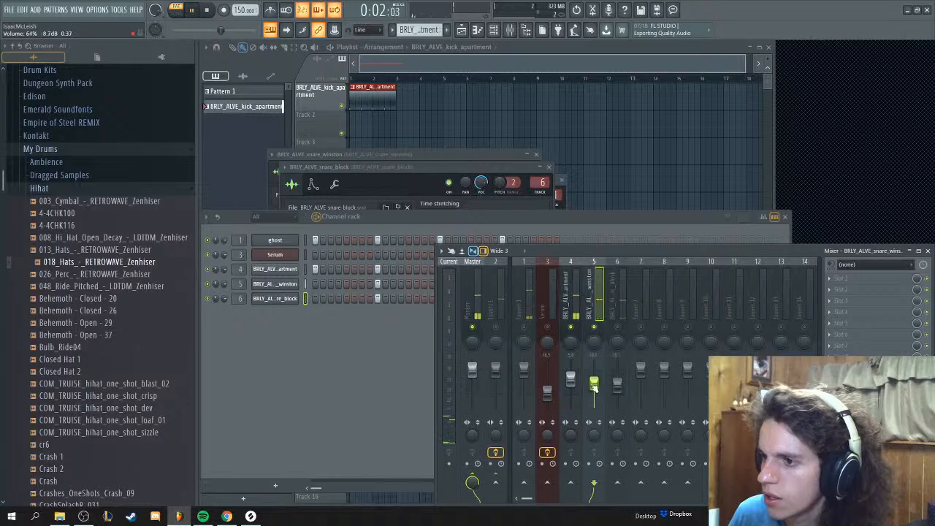
{"action": "left_click", "coordinate": [622, 307]}
{"action": "key", "text": "space"}
{"action": "left_click_drag", "start_coordinate": [617, 377], "coordinate": [618, 379]}
{"action": "left_click", "coordinate": [564, 300]}
{"action": "key", "text": "space"}
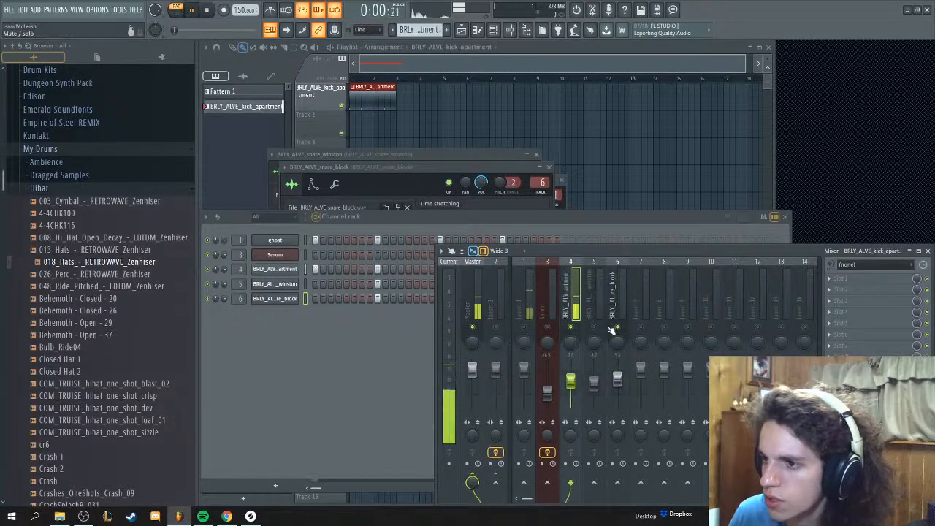
Step: Open the block snare's sampler, normalize the sample and play the pattern with its polarity reversed and normal
{"action": "left_click", "coordinate": [283, 299]}
{"action": "left_click", "coordinate": [284, 299]}
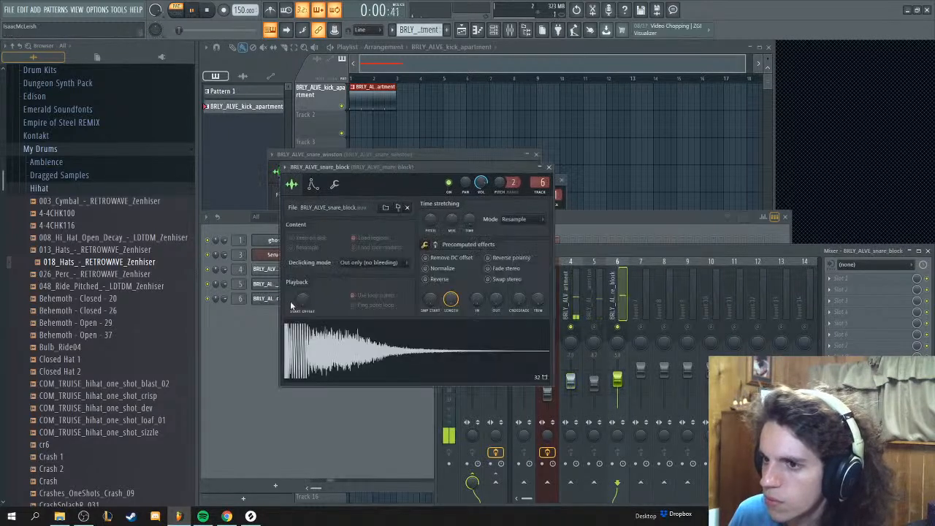
{"action": "left_click", "coordinate": [521, 261]}
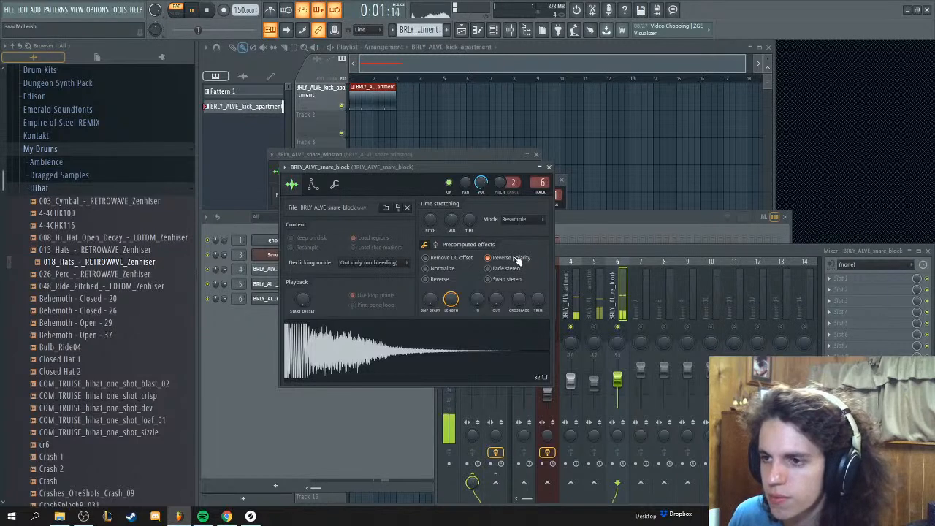
{"action": "key", "text": "space"}
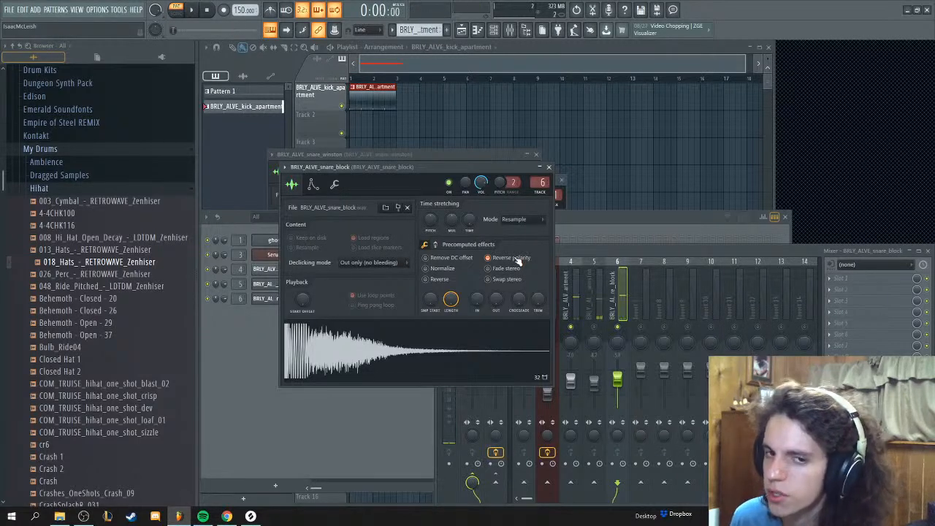
{"action": "left_click", "coordinate": [473, 267]}
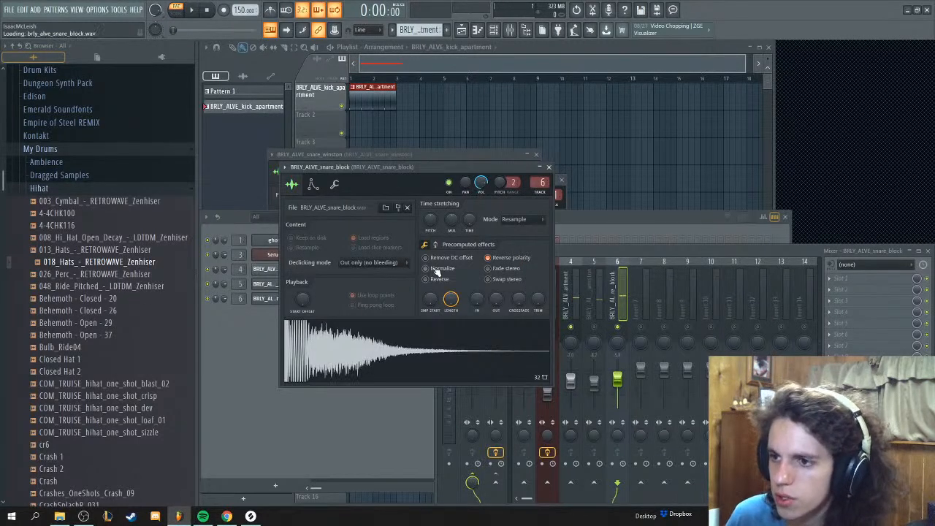
{"action": "left_click", "coordinate": [496, 260]}
{"action": "key", "text": "space"}
{"action": "key", "text": "space"}
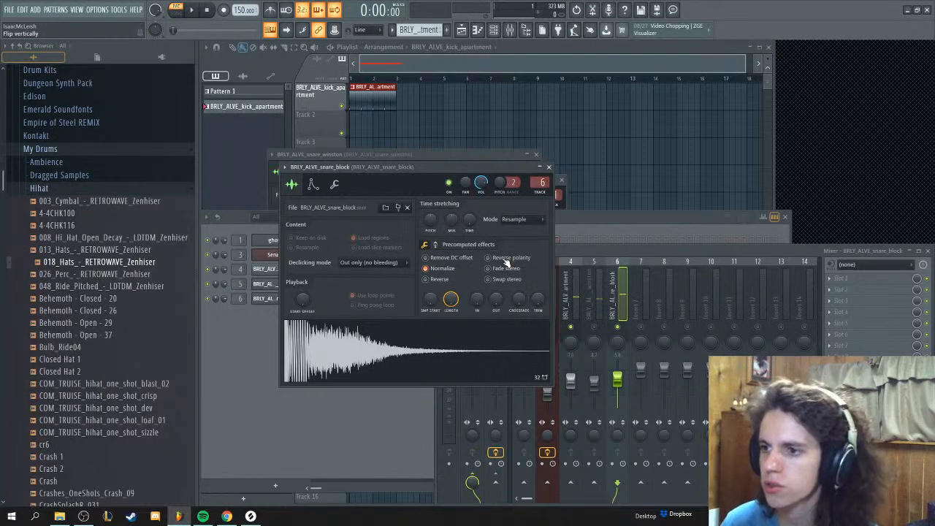
Step: Compare the block snare with and without reversed polarity again while the pattern plays
{"action": "left_click", "coordinate": [504, 258]}
{"action": "key", "text": "space"}
{"action": "key", "text": "space"}
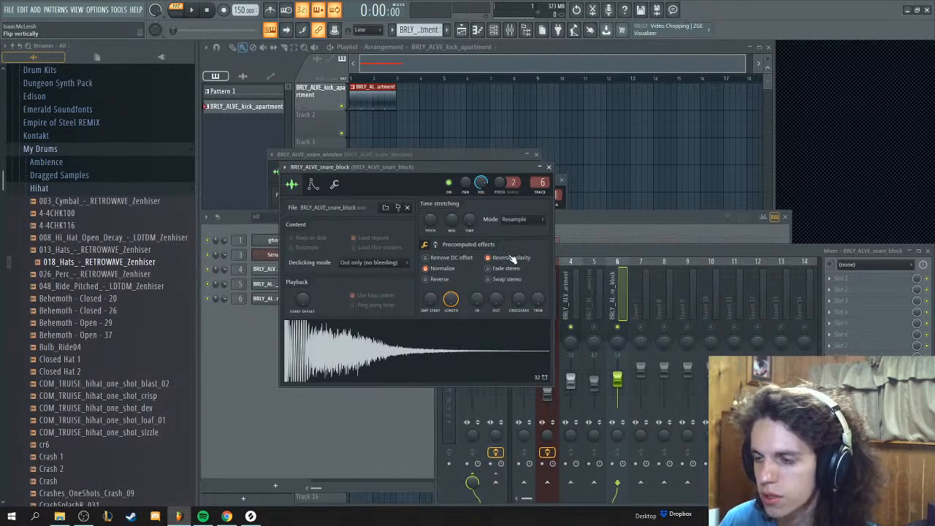
{"action": "key", "text": "space"}
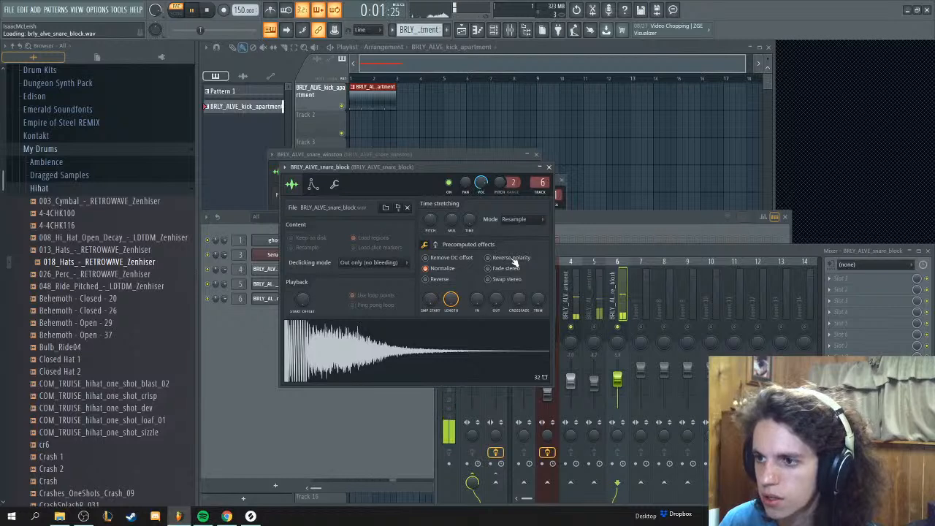
{"action": "left_click", "coordinate": [512, 259]}
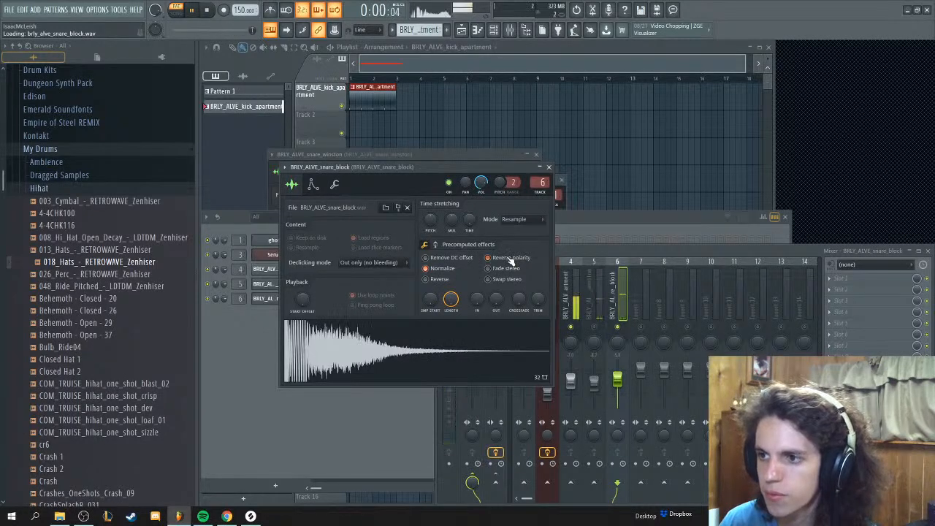
{"action": "key", "text": "space"}
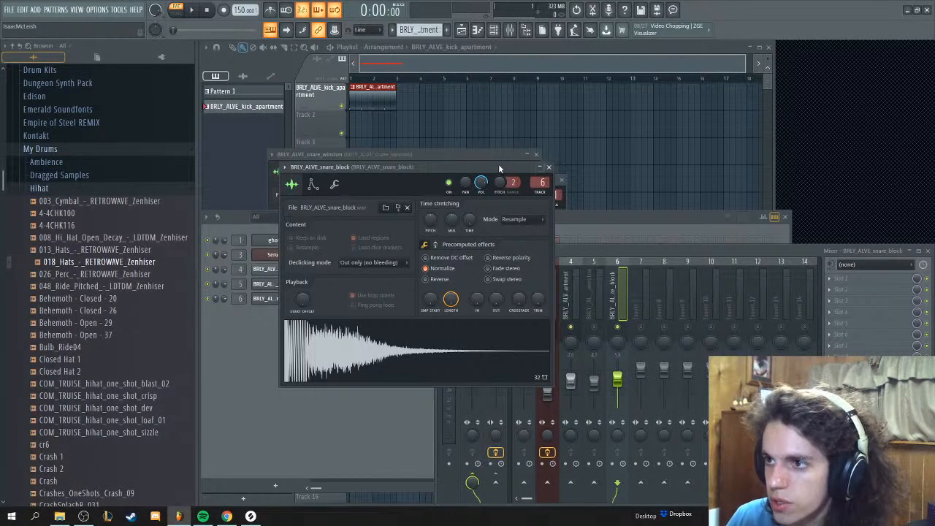
{"action": "left_click_drag", "start_coordinate": [509, 169], "coordinate": [482, 171]}
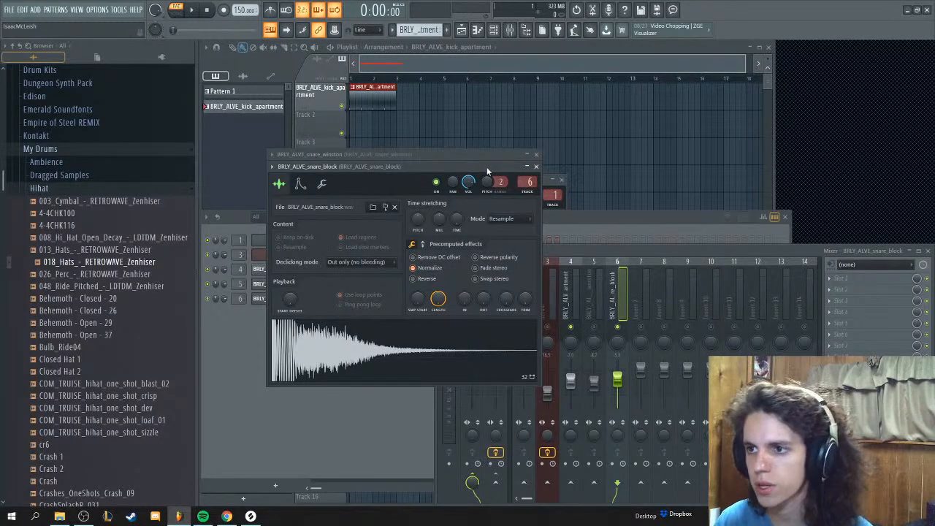
Step: Add both snares on step 25, unmute the winston snare's mixer track and adjust its volume during playback
{"action": "left_click", "coordinate": [562, 217]}
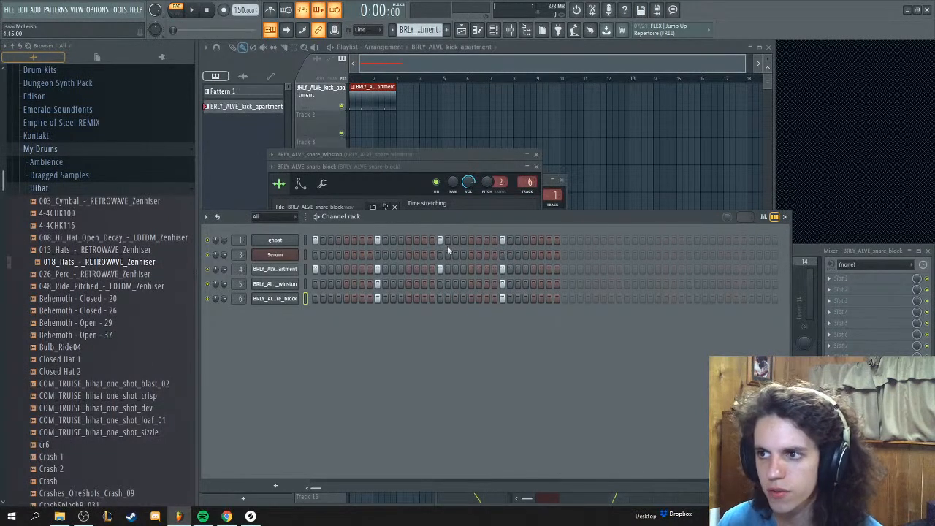
{"action": "left_click", "coordinate": [825, 253]}
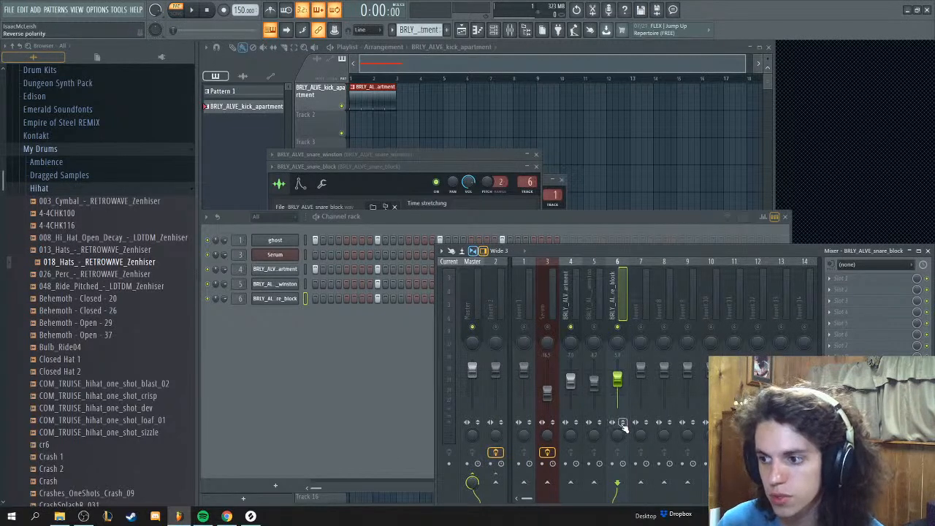
{"action": "key", "text": "space"}
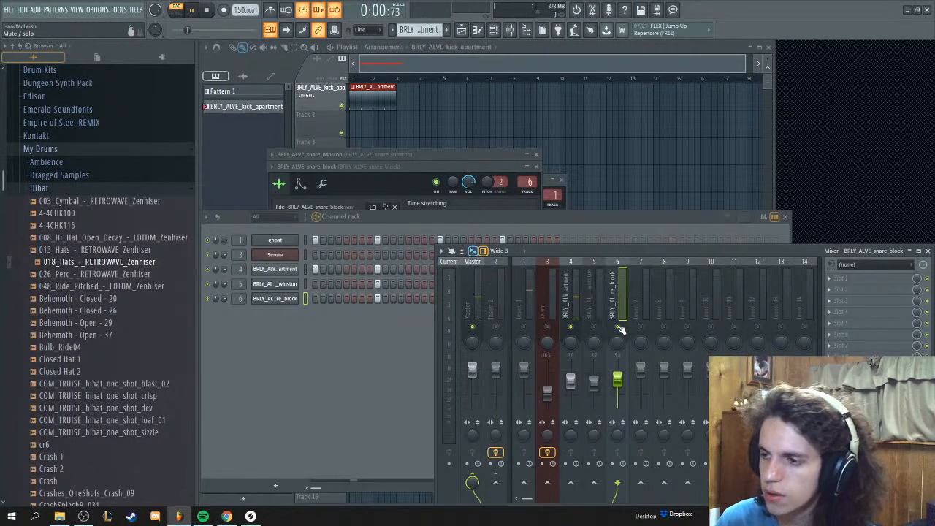
{"action": "left_click", "coordinate": [595, 327]}
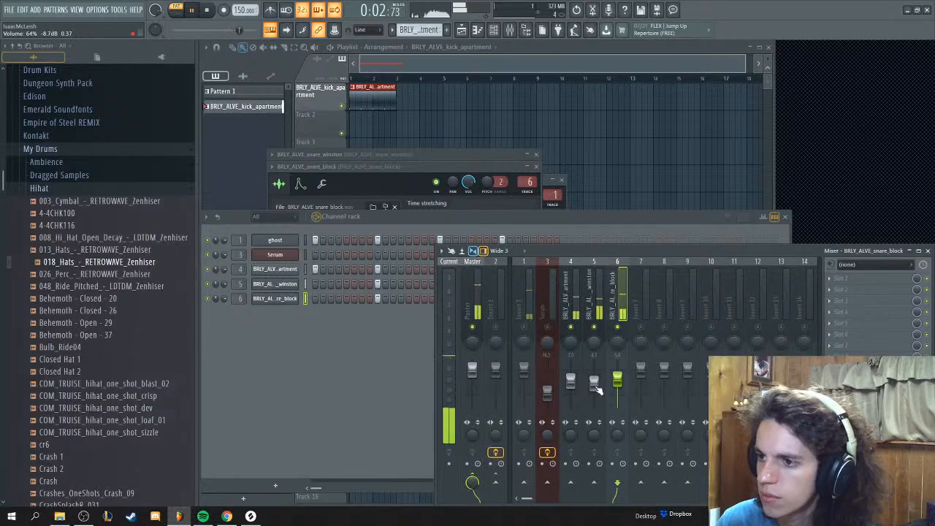
{"action": "left_click_drag", "start_coordinate": [595, 385], "coordinate": [595, 389]}
{"action": "key", "text": "space"}
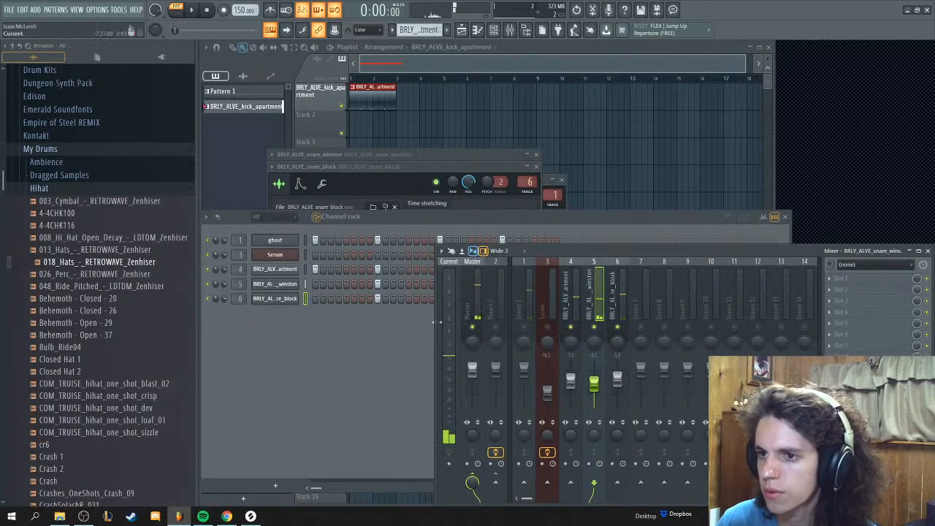
Step: Open the apartment kick's sampler, then replace Splice's snares filter with kicks and preview the downloaded kicks
{"action": "left_click", "coordinate": [282, 268]}
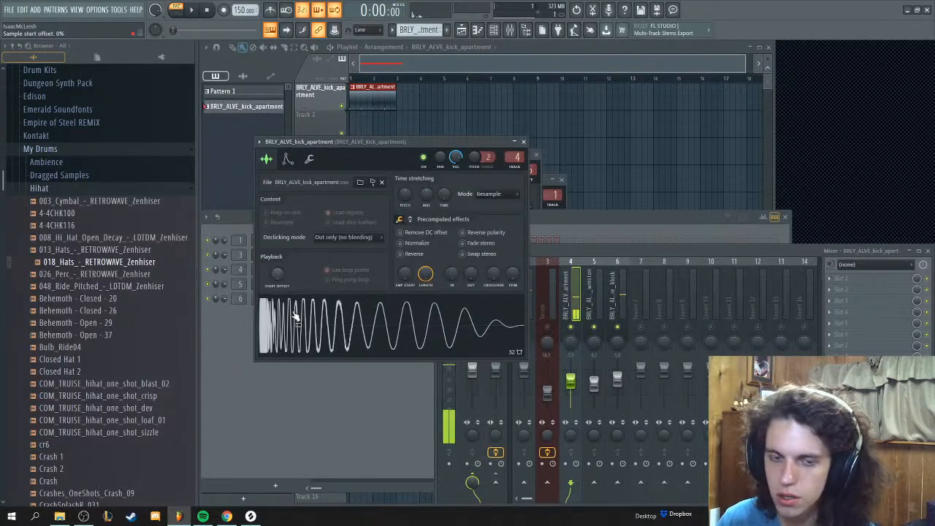
{"action": "left_click", "coordinate": [254, 520]}
{"action": "scroll", "coordinate": [602, 360], "scroll_direction": "up", "scroll_amount": 2}
{"action": "left_click", "coordinate": [626, 182]}
{"action": "left_click", "coordinate": [626, 180]}
{"action": "left_click", "coordinate": [612, 179]}
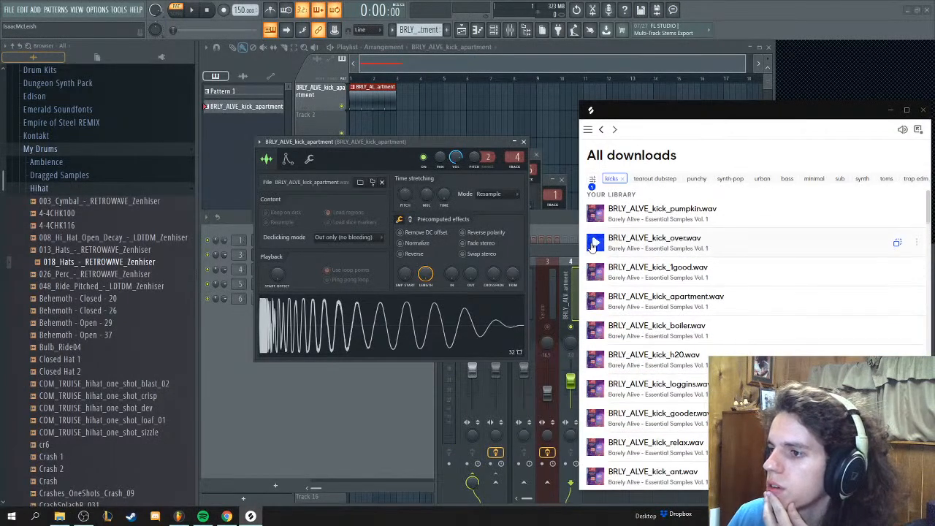
{"action": "scroll", "coordinate": [606, 330], "scroll_direction": "down", "scroll_amount": 3}
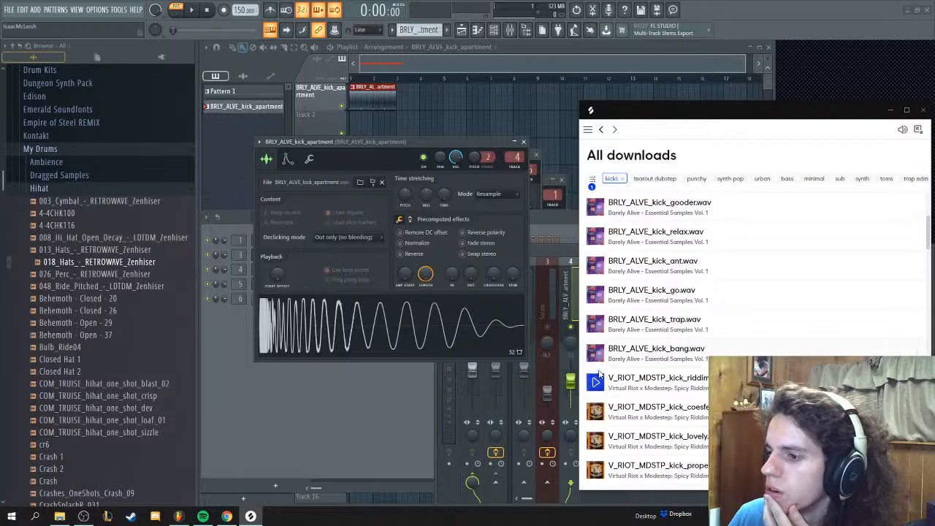
{"action": "scroll", "coordinate": [598, 388], "scroll_direction": "down", "scroll_amount": 1}
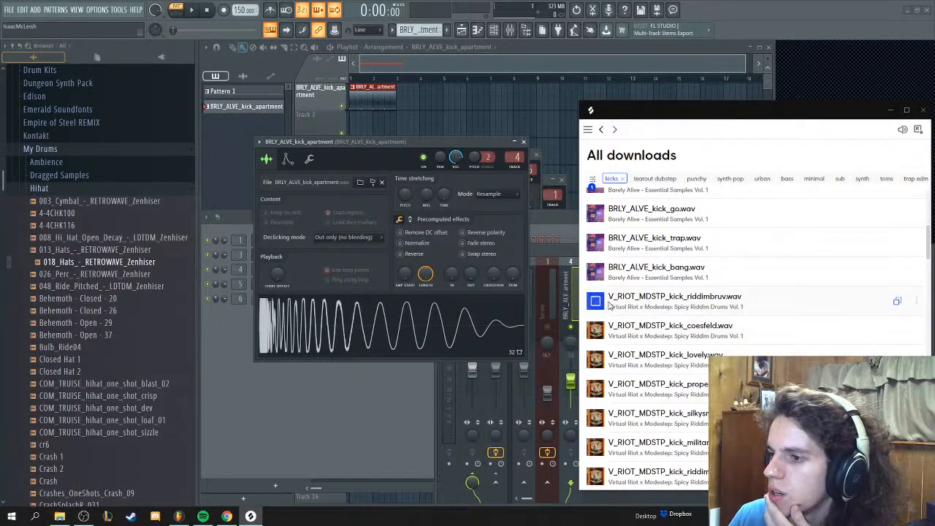
Step: Add V_RIOT_MDSTP_kick_riddimbruv.wav as a channel in FL Studio, route it to mixer track 7 and normalize the sample
{"action": "left_click_drag", "start_coordinate": [625, 301], "coordinate": [234, 322]}
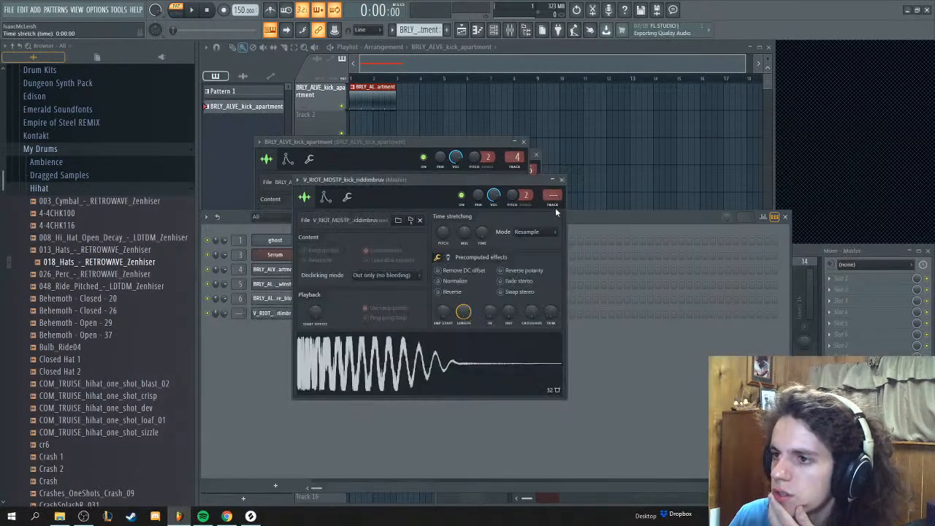
{"action": "key", "text": "ctrl+l"}
{"action": "left_click", "coordinate": [451, 246]}
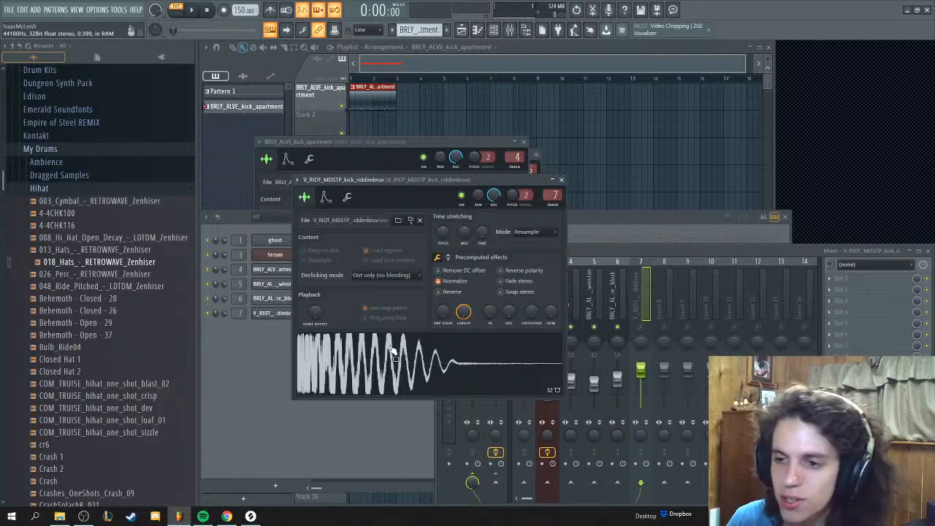
Step: Toggle solo on the riddimbruv kick's mixer track and solo the apartment kick's track
{"action": "right_click", "coordinate": [641, 327]}
{"action": "right_click", "coordinate": [642, 327]}
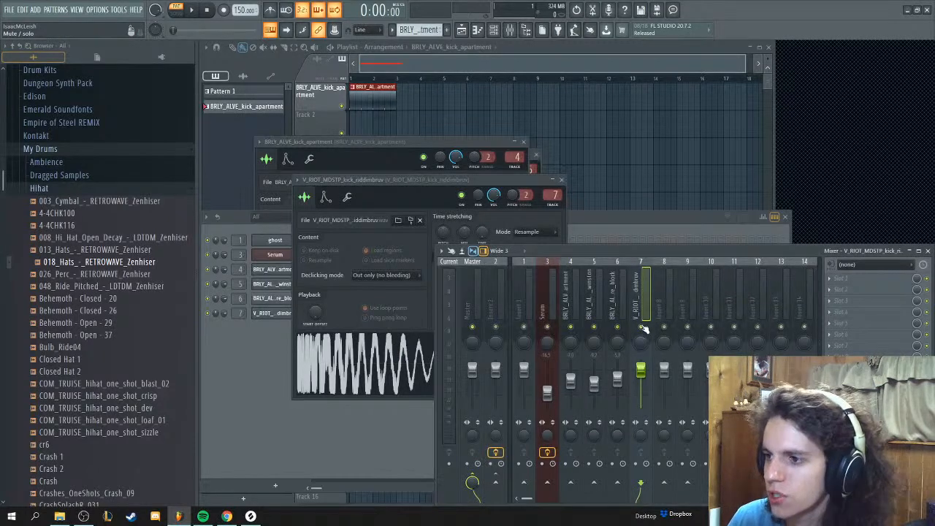
{"action": "right_click", "coordinate": [570, 327]}
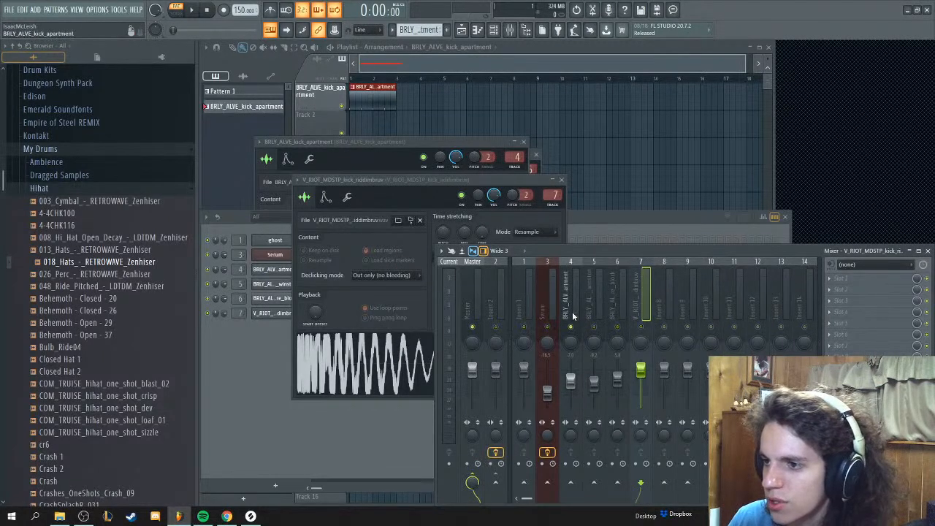
Step: Add Fruity Parametric EQ 2 to the apartment kick's mixer track
{"action": "left_click", "coordinate": [572, 316]}
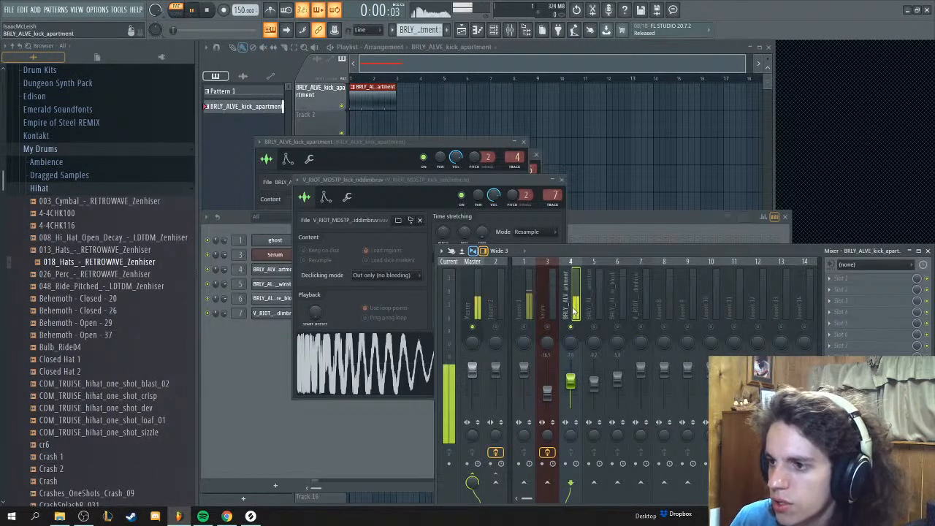
{"action": "left_click", "coordinate": [854, 278]}
{"action": "mouse_move", "coordinate": [836, 287]}
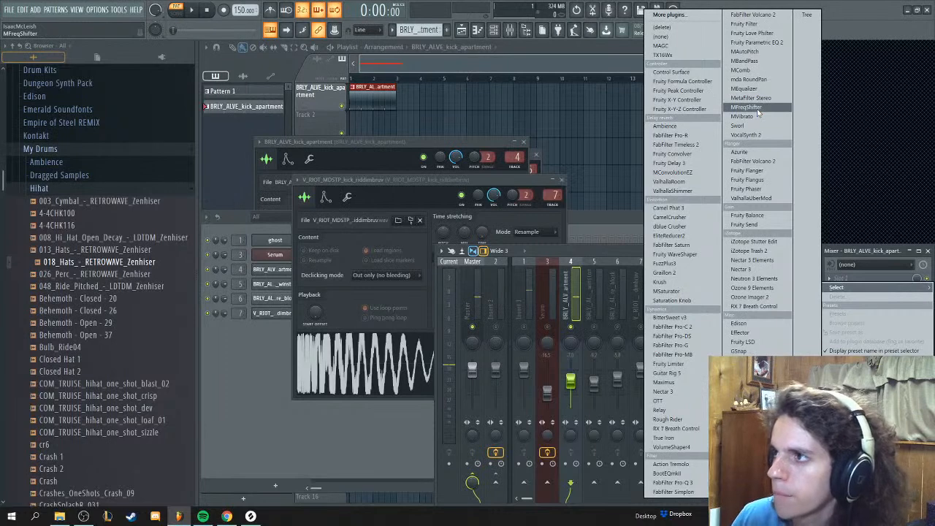
{"action": "left_click", "coordinate": [763, 42]}
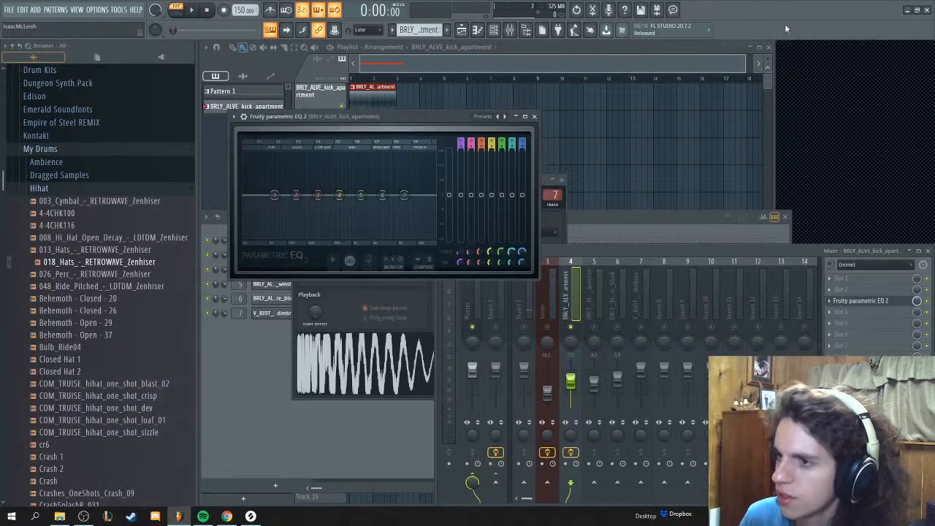
Step: Try a high-pass filter on band 1 of the apartment kick's EQ with a raised cutoff and listen to the result
{"action": "scroll", "coordinate": [460, 142], "scroll_direction": "down", "scroll_amount": 3}
{"action": "scroll", "coordinate": [460, 143], "scroll_direction": "up", "scroll_amount": 1}
{"action": "key", "text": "space"}
{"action": "right_click", "coordinate": [274, 195]}
{"action": "mouse_move", "coordinate": [291, 230]}
{"action": "left_click", "coordinate": [320, 249]}
{"action": "left_click_drag", "start_coordinate": [275, 195], "coordinate": [298, 195]}
{"action": "key", "text": "space"}
{"action": "left_click", "coordinate": [617, 327]}
{"action": "key", "text": "space"}
Step: Move the riddimbruv kick channel directly below the apartment kick and fill each 8 steps
{"action": "left_click", "coordinate": [250, 345]}
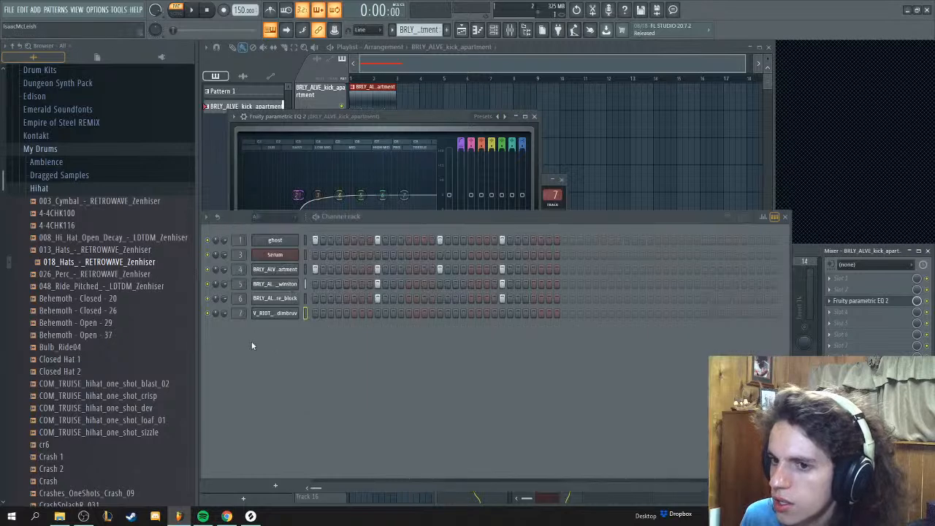
{"action": "left_click_drag", "start_coordinate": [289, 314], "coordinate": [288, 285]}
{"action": "right_click", "coordinate": [291, 284]}
{"action": "left_click", "coordinate": [429, 334]}
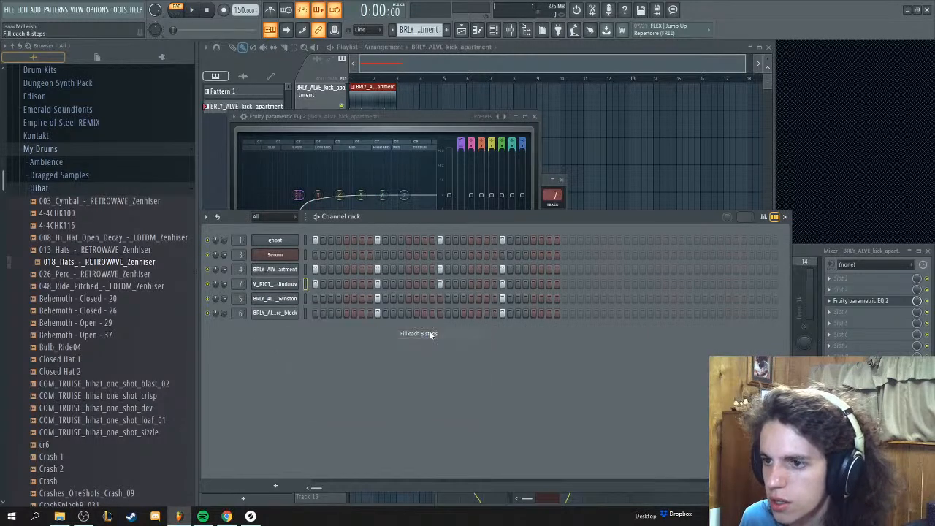
Step: Toggle the riddimbruv kick's mute in the mixer and solo the apartment kick's track
{"action": "key", "text": "F9"}
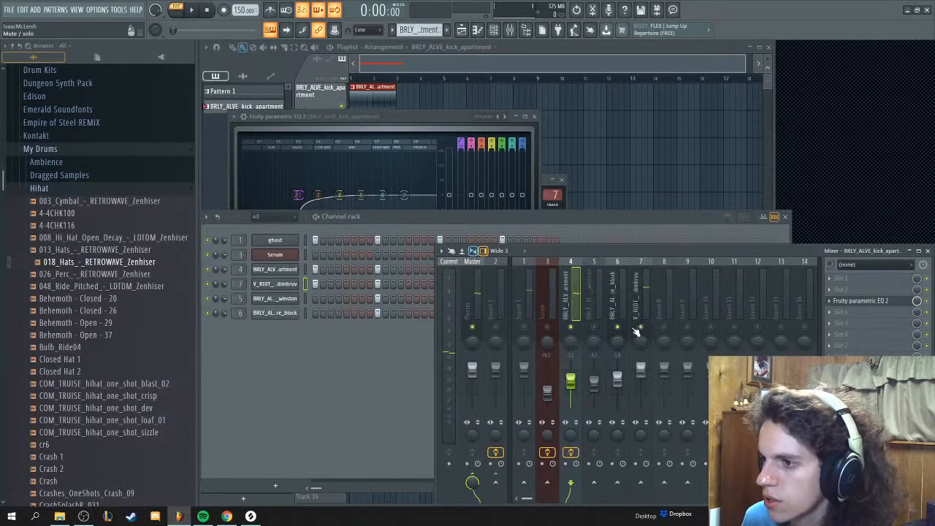
{"action": "left_click", "coordinate": [640, 330]}
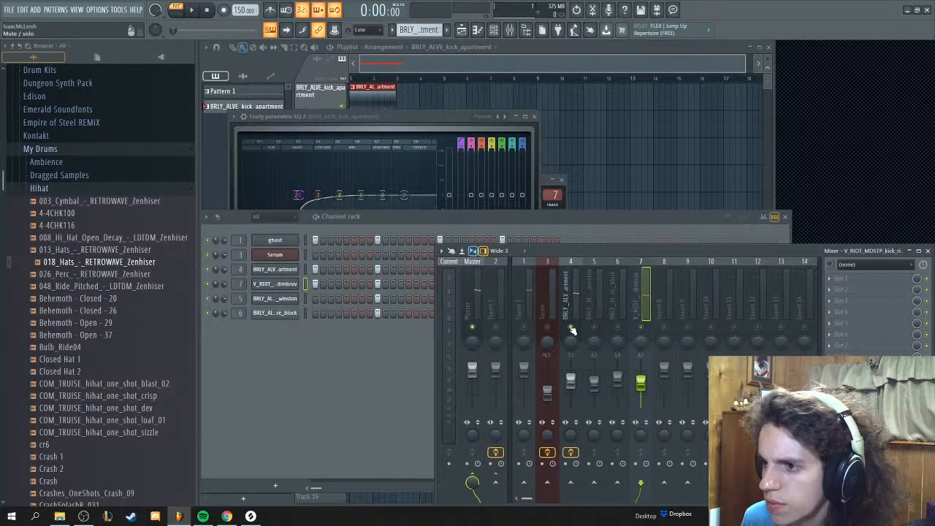
{"action": "right_click", "coordinate": [571, 328]}
Step: Lower the high-pass cutoff in the apartment kick's EQ, then reset the EQ to its Default preset
{"action": "left_click", "coordinate": [856, 301]}
{"action": "left_click_drag", "start_coordinate": [311, 205], "coordinate": [247, 200]}
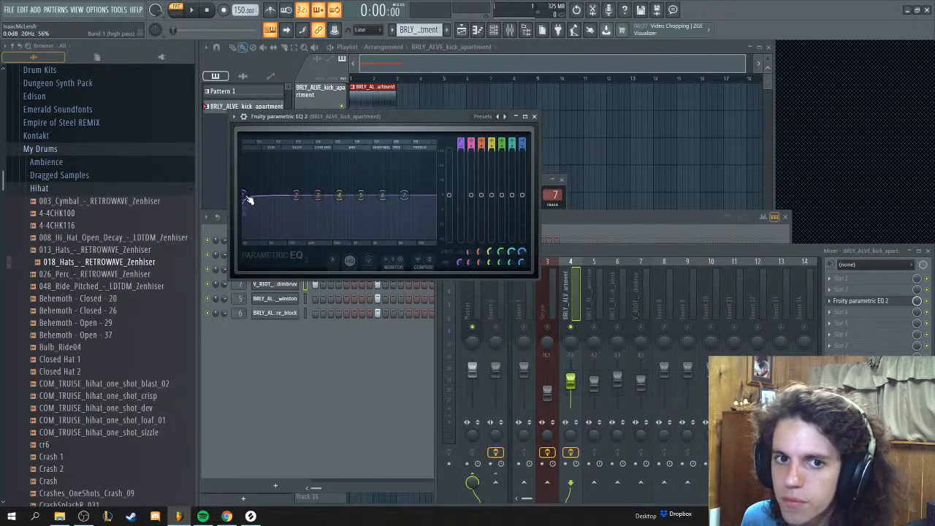
{"action": "scroll", "coordinate": [250, 198], "scroll_direction": "down", "scroll_amount": 2}
{"action": "right_click", "coordinate": [500, 117]}
{"action": "left_click", "coordinate": [513, 125]}
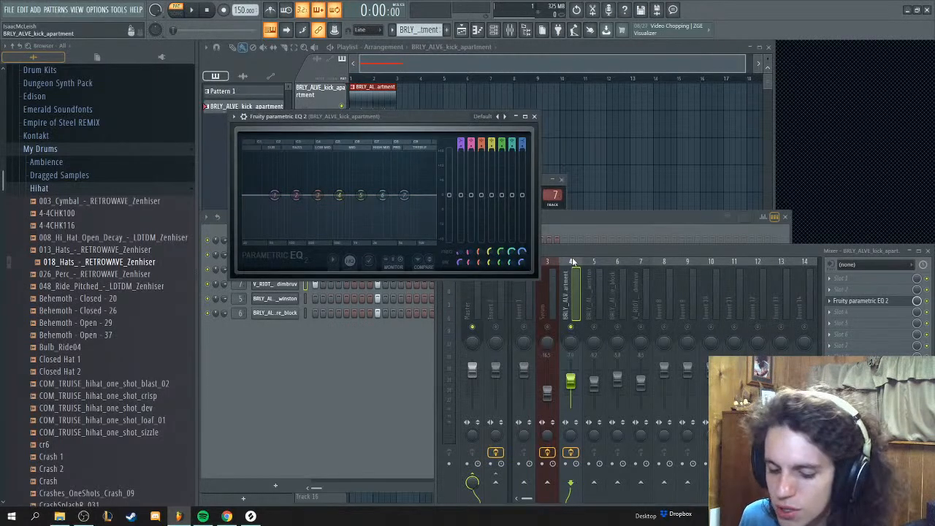
Step: Unmute the riddimbruv kick's mixer track alongside the apartment kick
{"action": "left_click", "coordinate": [619, 314]}
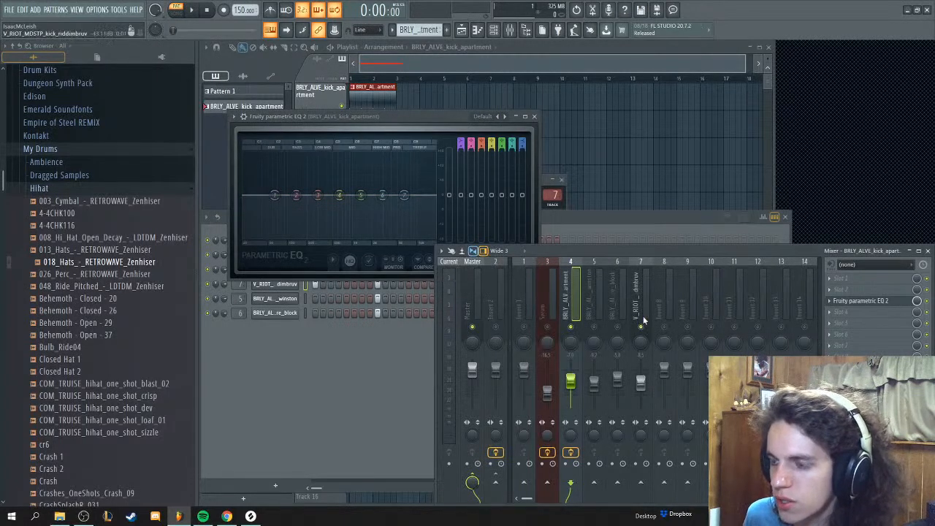
{"action": "left_click", "coordinate": [646, 300]}
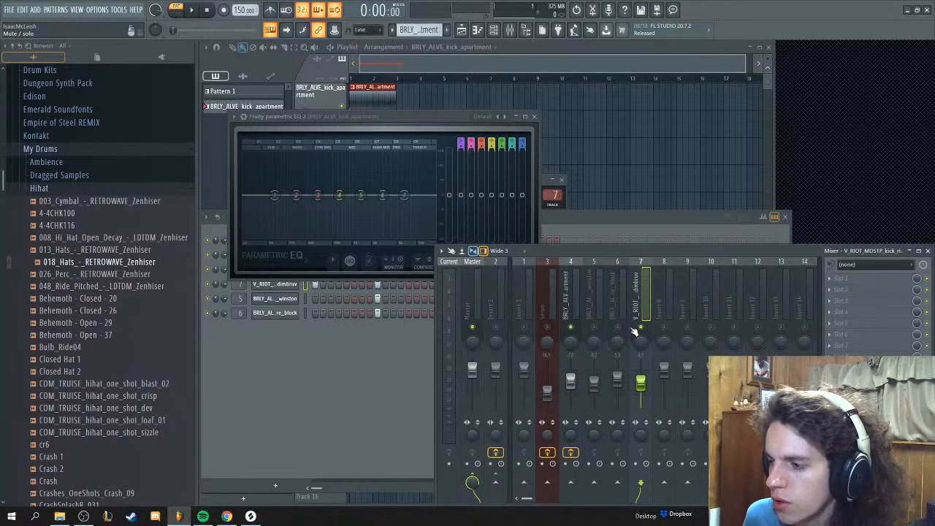
{"action": "left_click", "coordinate": [570, 309]}
{"action": "left_click", "coordinate": [531, 311]}
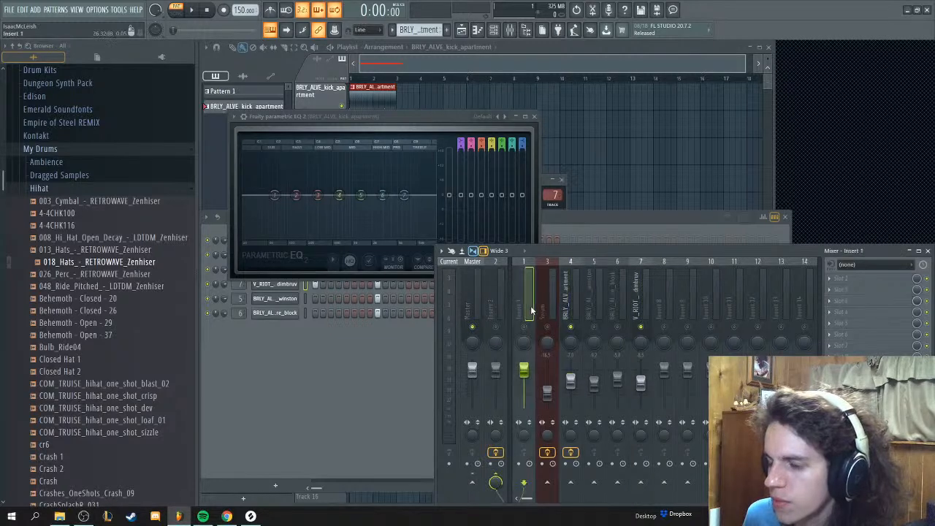
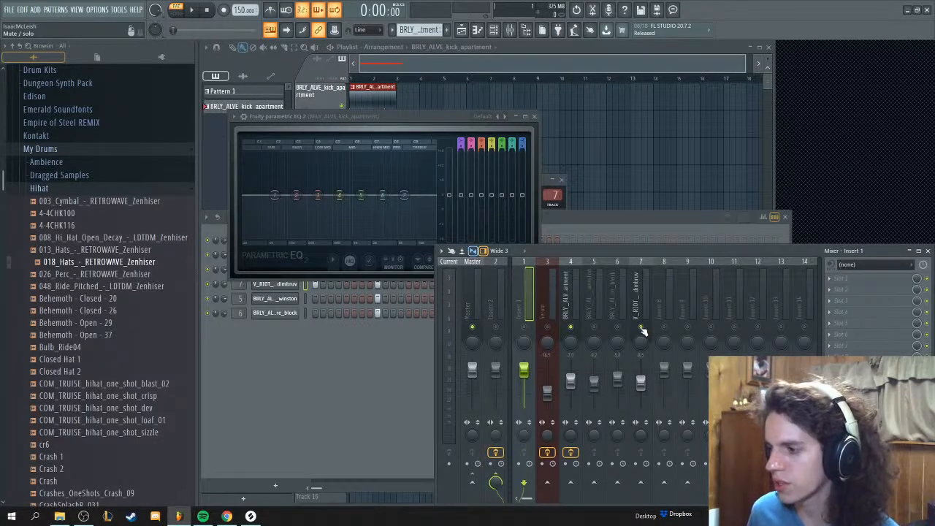
Step: Move the apartment kick's EQ window aside and add Fruity Parametric EQ 2 to the riddimbruv kick's mixer track
{"action": "left_click_drag", "start_coordinate": [403, 116], "coordinate": [609, 74]}
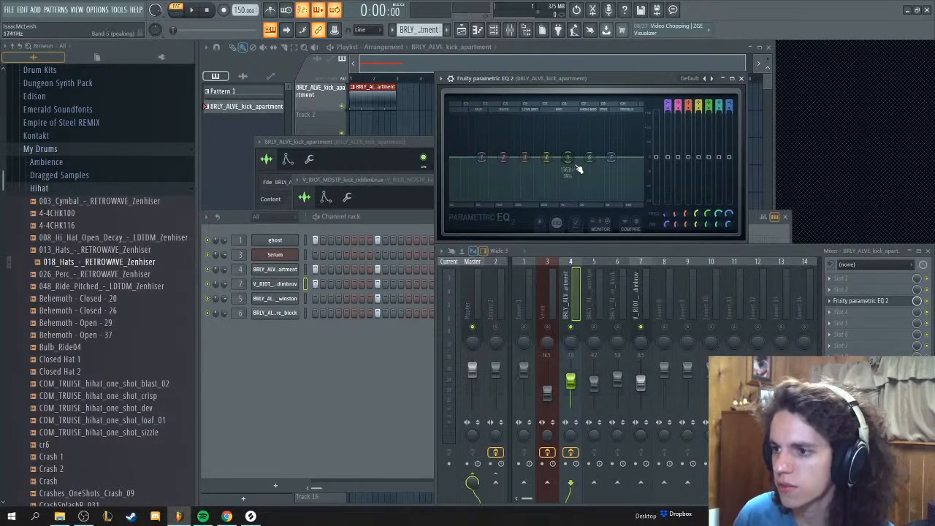
{"action": "left_click", "coordinate": [638, 314]}
{"action": "left_click", "coordinate": [851, 312]}
{"action": "left_click", "coordinate": [773, 43]}
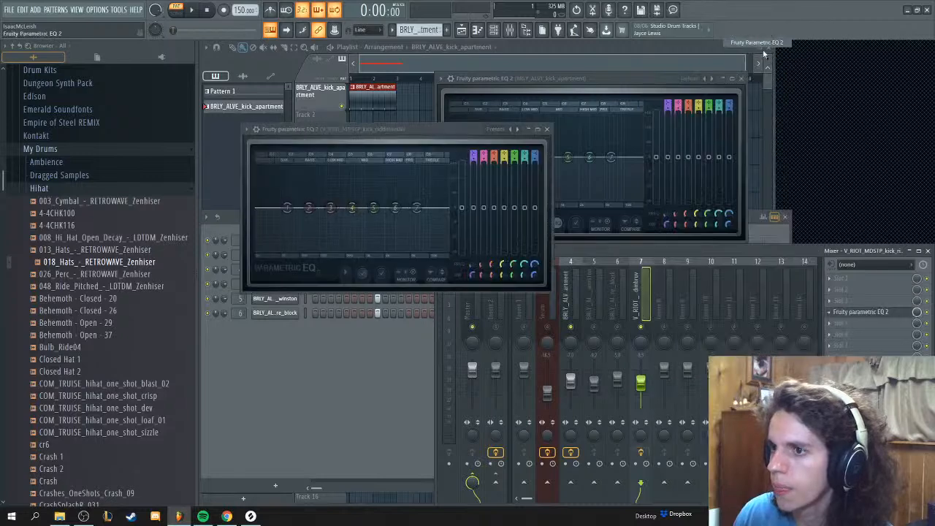
Step: Set band 1 of the riddimbruv kick's EQ to high pass and raise its cutoff slightly during playback
{"action": "key", "text": "space"}
{"action": "mouse_move", "coordinate": [302, 234]}
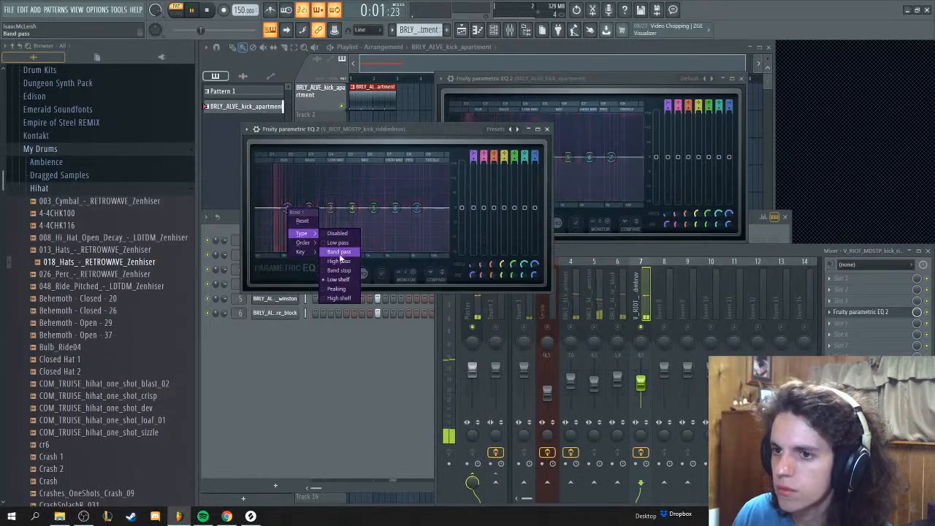
{"action": "left_click", "coordinate": [338, 252]}
{"action": "right_click", "coordinate": [287, 209]}
{"action": "left_click", "coordinate": [338, 261]}
{"action": "right_click", "coordinate": [287, 209]}
{"action": "left_click", "coordinate": [330, 253]}
{"action": "left_click_drag", "start_coordinate": [287, 208], "coordinate": [297, 209]}
{"action": "key", "text": "space"}
Step: Unmute the apartment kick, set the riddimbruv kick's volume to about -10.8 dB and compare its normal and reversed polarity during playback
{"action": "left_click", "coordinate": [572, 327]}
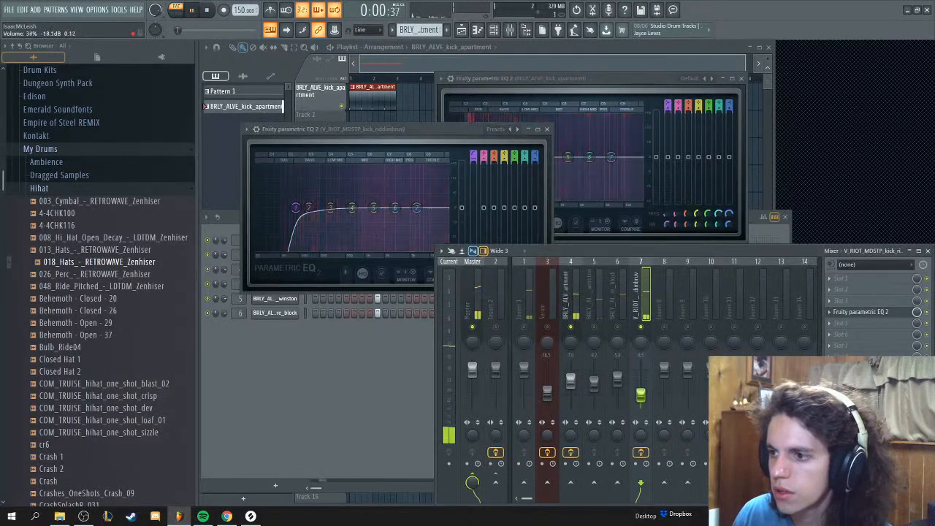
{"action": "key", "text": "space"}
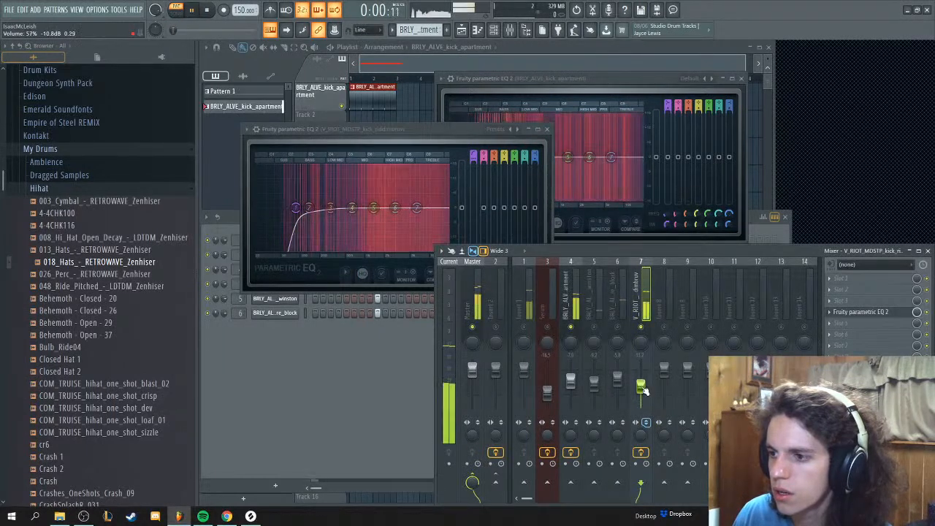
{"action": "key", "text": "space"}
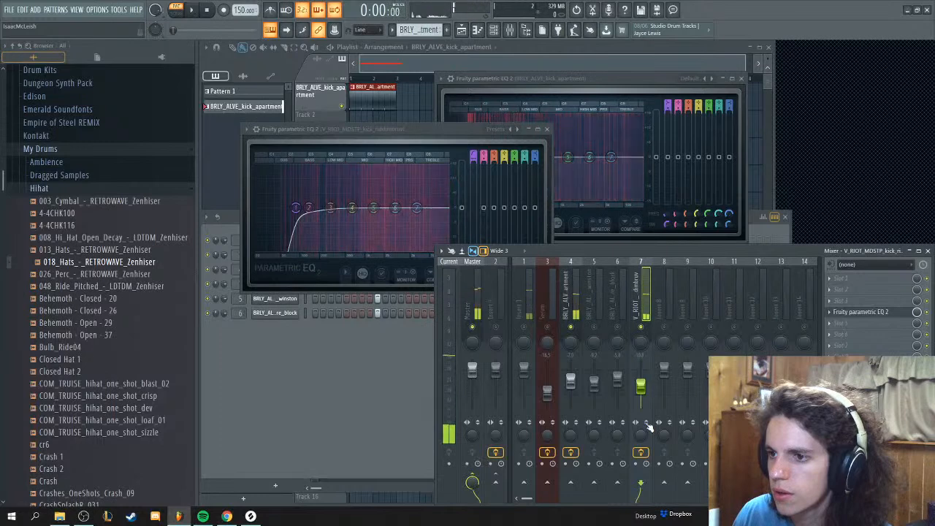
{"action": "key", "text": "space"}
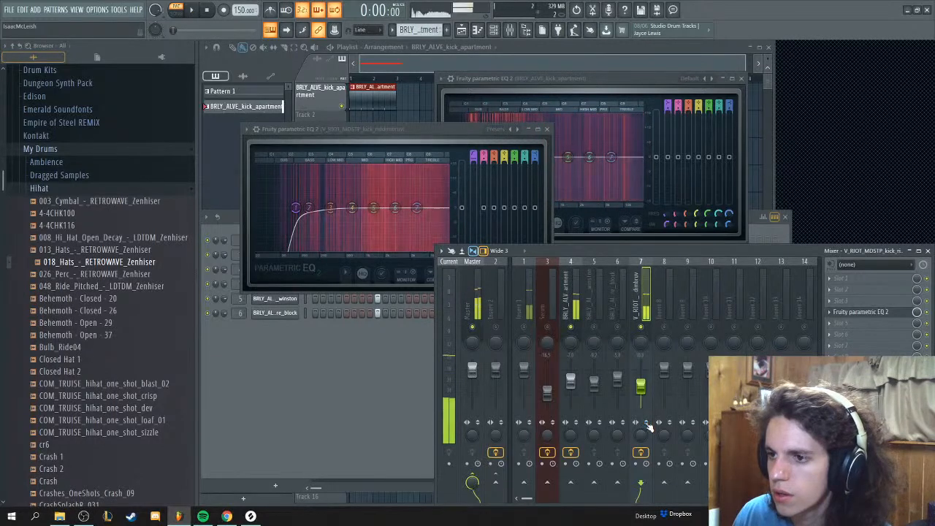
{"action": "key", "text": "space"}
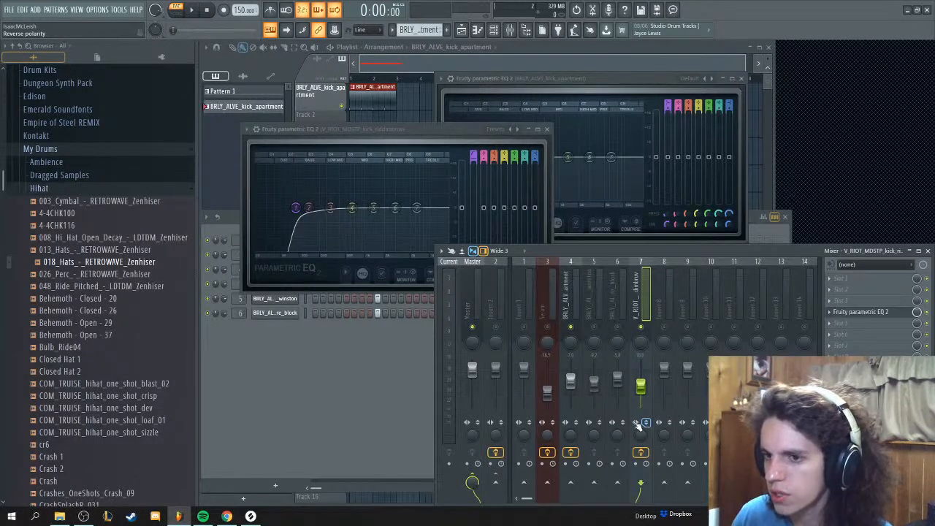
{"action": "left_click", "coordinate": [276, 313]}
{"action": "left_click", "coordinate": [538, 168]}
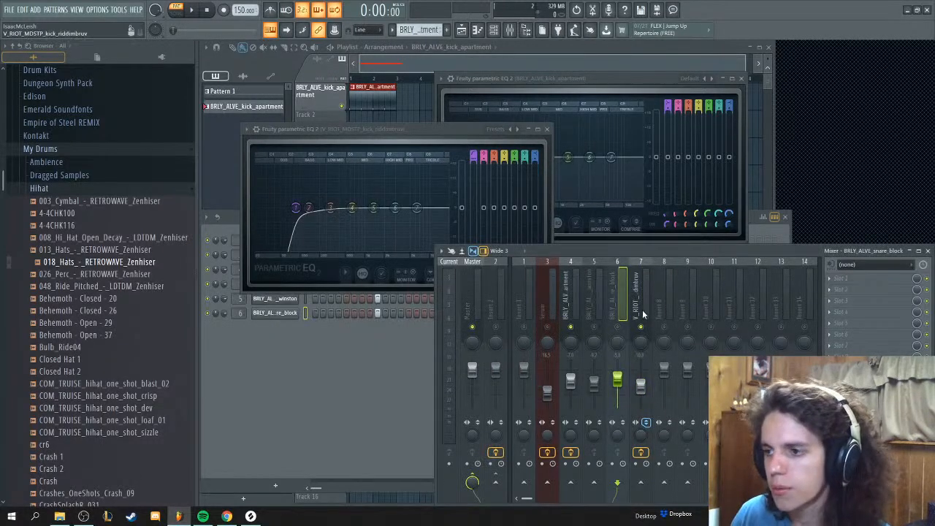
{"action": "left_click", "coordinate": [641, 312]}
{"action": "left_click", "coordinate": [466, 305]}
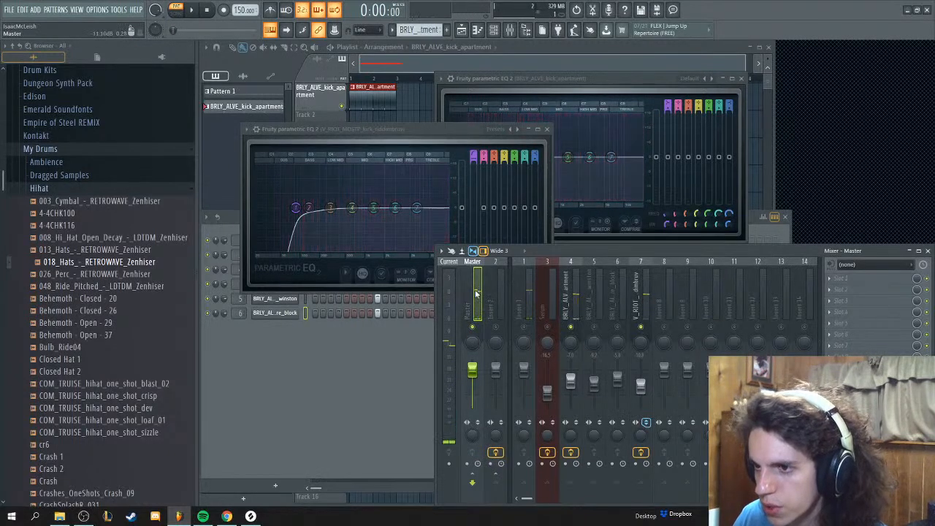
Step: Turn off reversed polarity on the riddimbruv kick's track, play the layered kicks and unmute all mixer tracks
{"action": "left_click", "coordinate": [646, 423]}
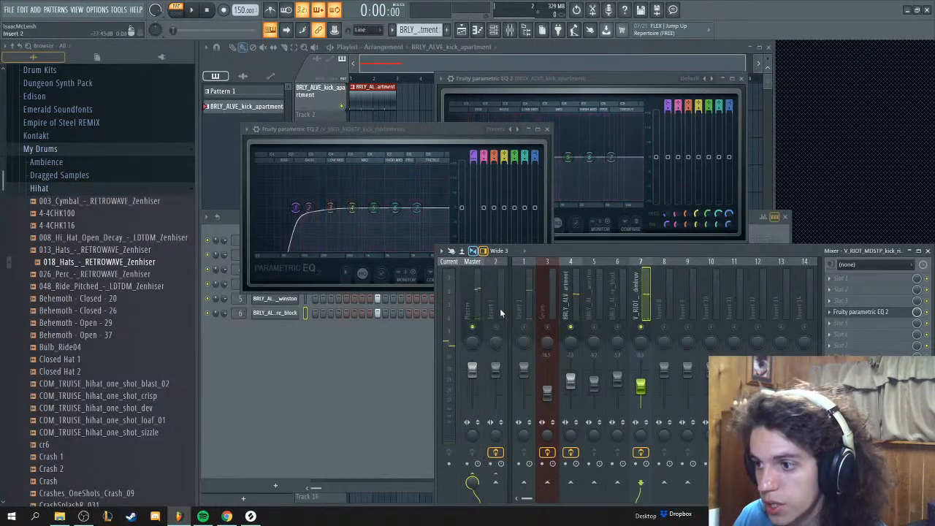
{"action": "key", "text": "space"}
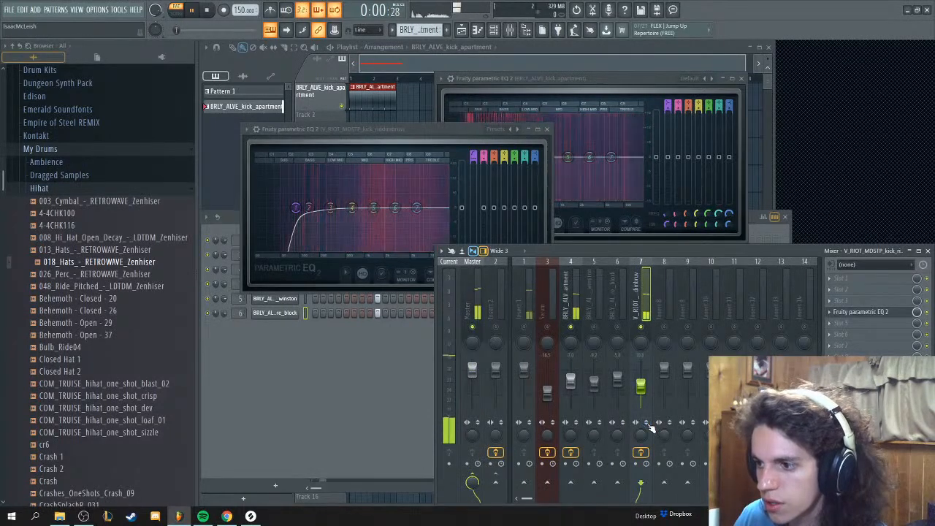
{"action": "key", "text": "space"}
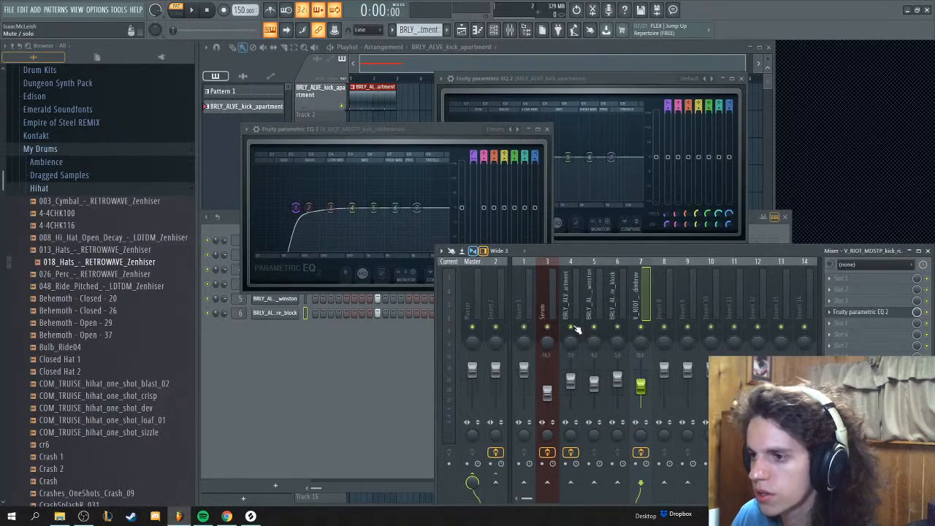
{"action": "key", "text": "space"}
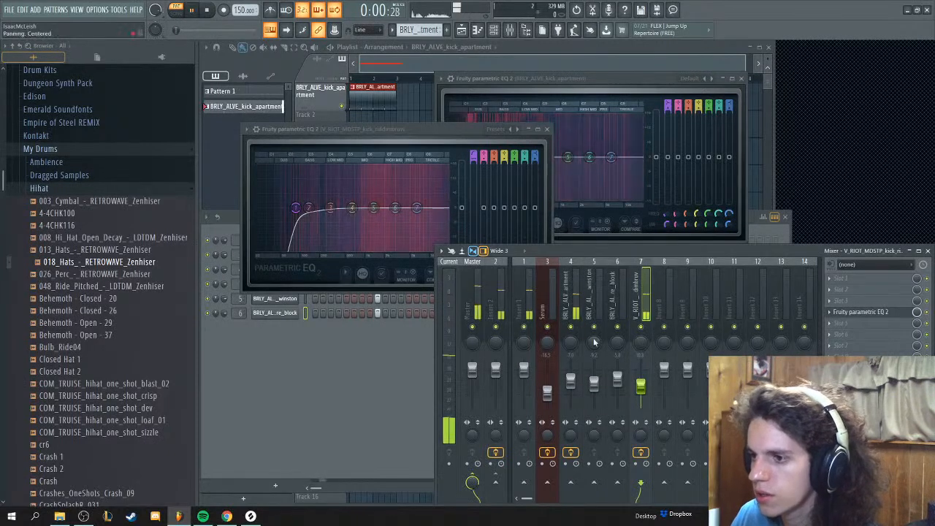
{"action": "key", "text": "space"}
Step: Add Fruity Parametric EQ 2 to the block snare's mixer track
{"action": "left_click", "coordinate": [623, 307]}
{"action": "left_click", "coordinate": [829, 311]}
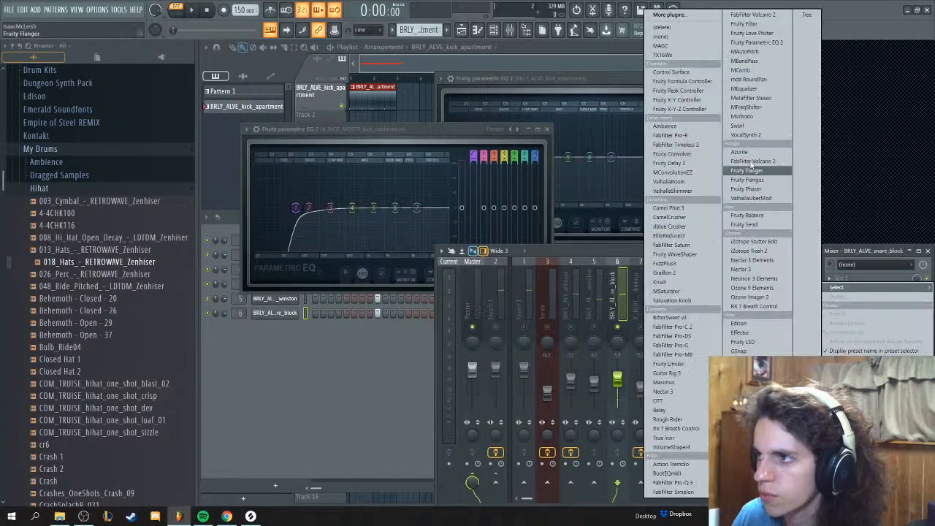
{"action": "left_click", "coordinate": [757, 43]}
Step: Open the block snare's sampler and switch to Splice, replacing the kicks filter with snares in the downloads
{"action": "key", "text": "q"}
{"action": "left_click", "coordinate": [281, 313]}
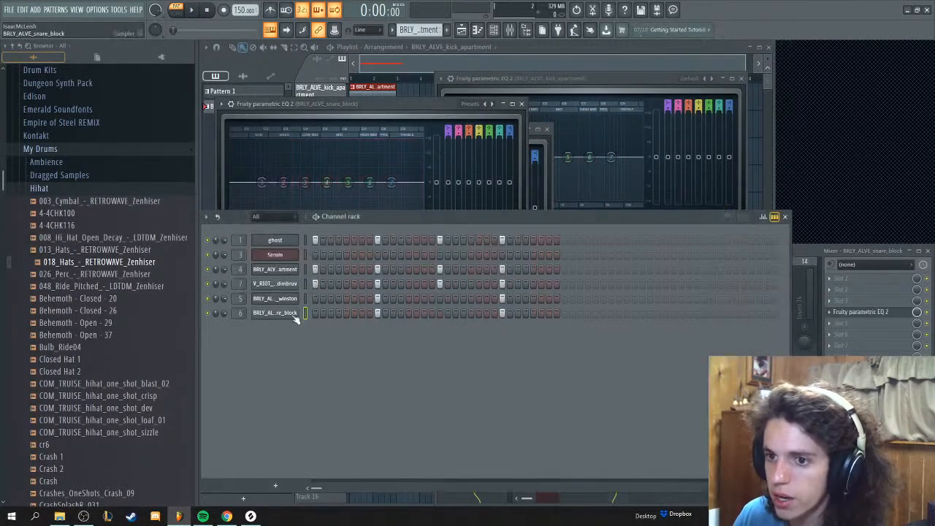
{"action": "left_click", "coordinate": [250, 516]}
{"action": "left_click_drag", "start_coordinate": [672, 300], "coordinate": [377, 358]}
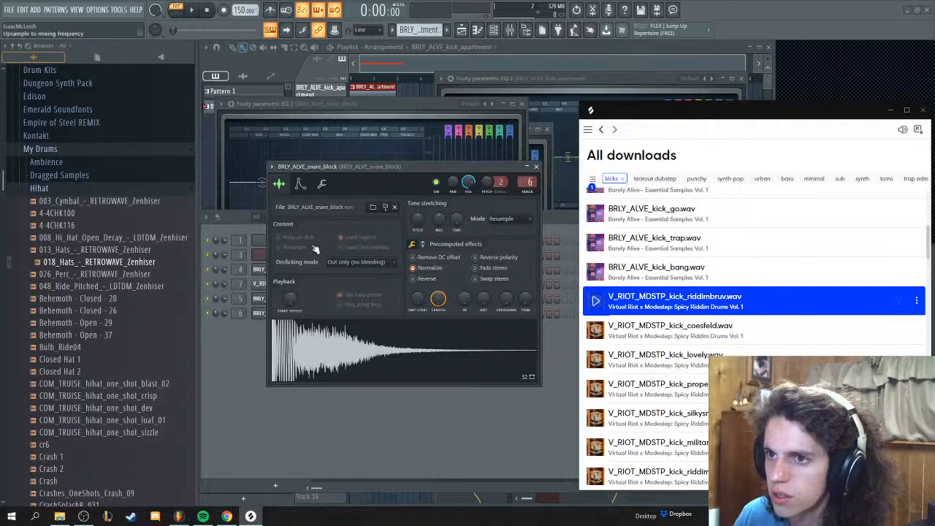
{"action": "scroll", "coordinate": [647, 191], "scroll_direction": "up", "scroll_amount": 2}
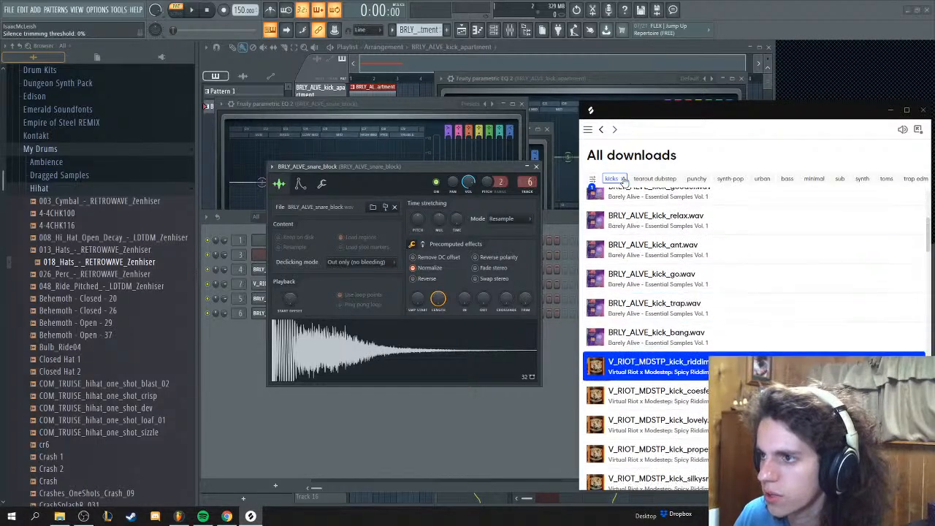
{"action": "left_click", "coordinate": [625, 179]}
{"action": "left_click", "coordinate": [709, 179]}
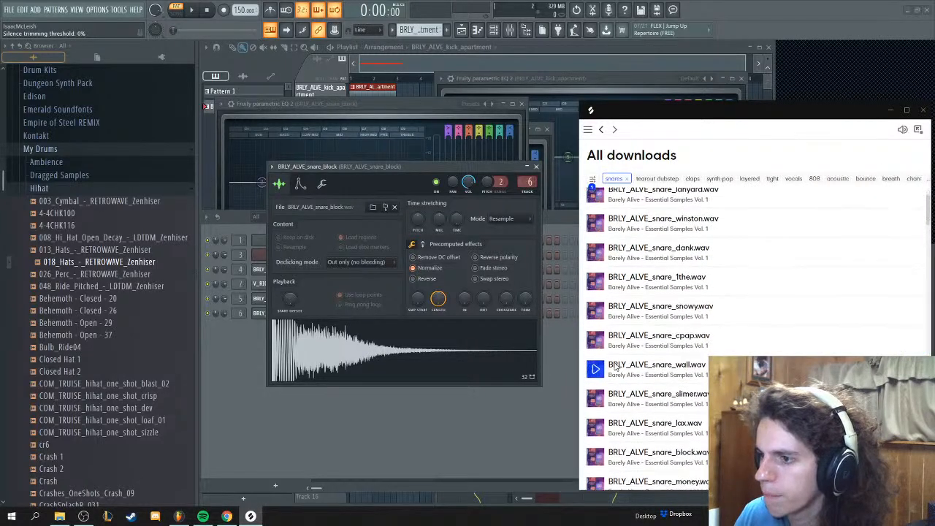
Step: Replace the block snare's sample with BRLY_ALVE_snare_slimer.wav from the Splice downloads and play it in the drum pattern
{"action": "scroll", "coordinate": [595, 369], "scroll_direction": "down", "scroll_amount": 2}
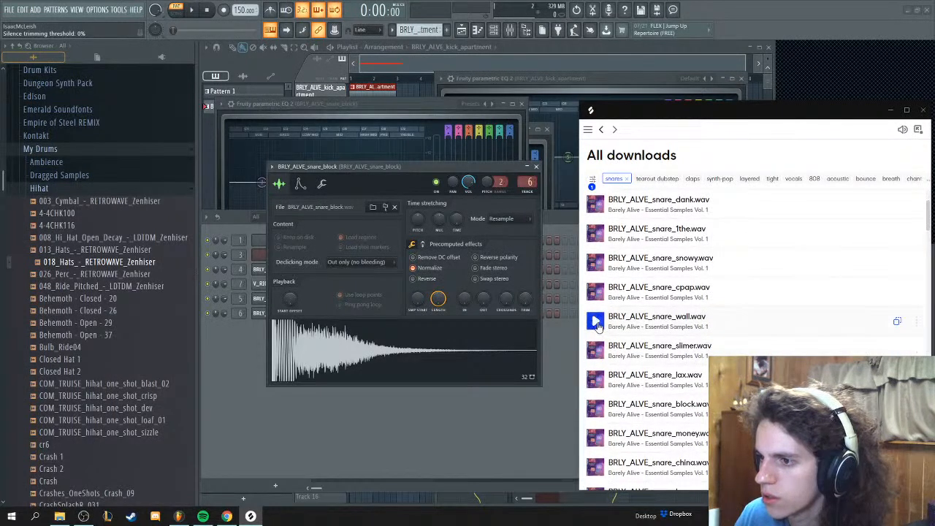
{"action": "left_click_drag", "start_coordinate": [595, 351], "coordinate": [410, 343]}
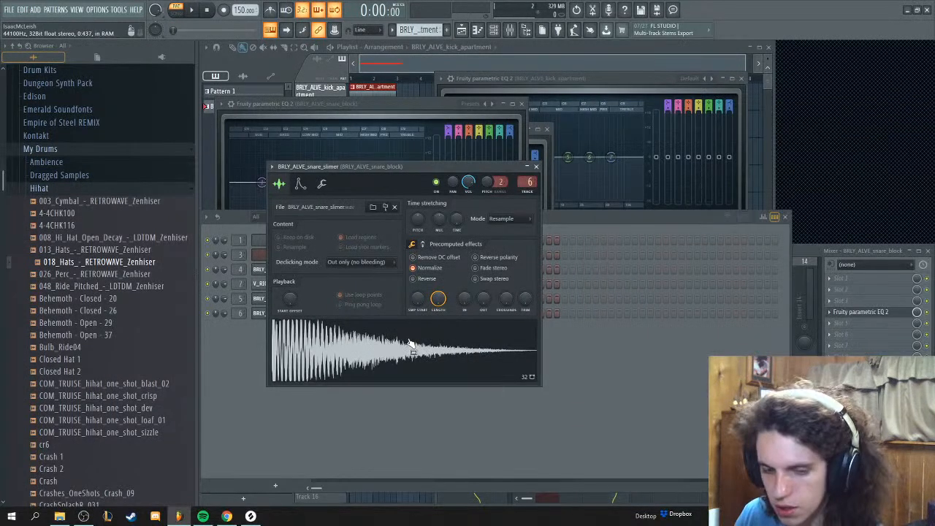
{"action": "key", "text": "F9"}
{"action": "key", "text": "space"}
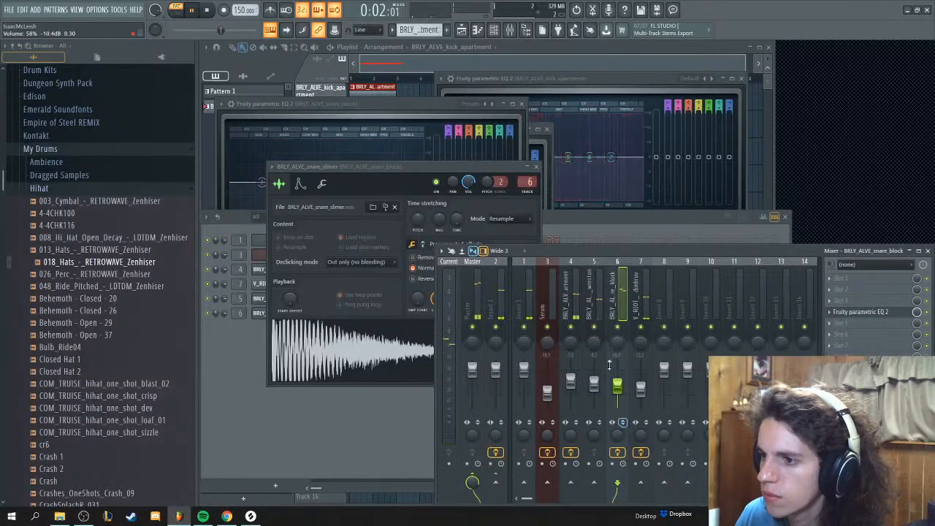
{"action": "left_click", "coordinate": [623, 423]}
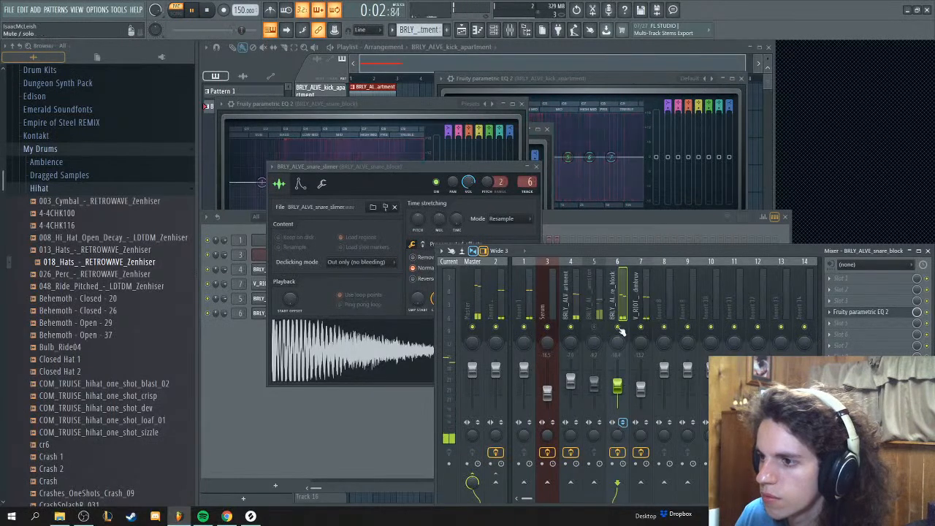
{"action": "left_click", "coordinate": [302, 393]}
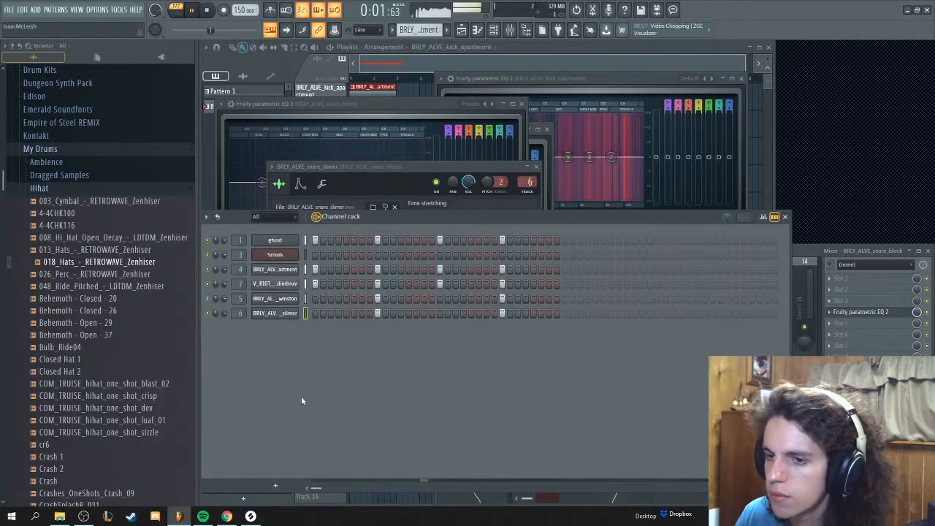
Step: Add Fruity Parametric EQ 2 to the winston snare's mixer track and check its frequencies during playback
{"action": "left_click", "coordinate": [808, 264]}
{"action": "left_click", "coordinate": [597, 307]}
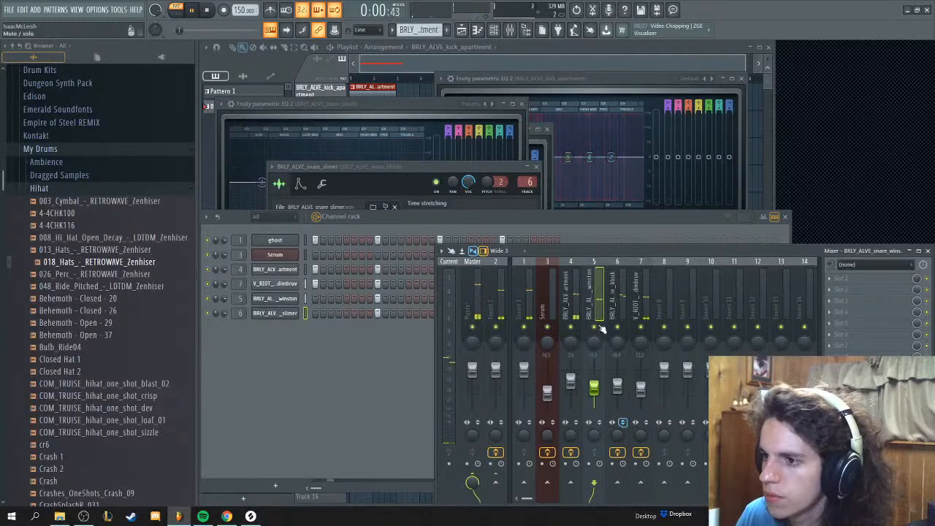
{"action": "left_click", "coordinate": [829, 278]}
{"action": "mouse_move", "coordinate": [836, 287]}
{"action": "left_click", "coordinate": [756, 42]}
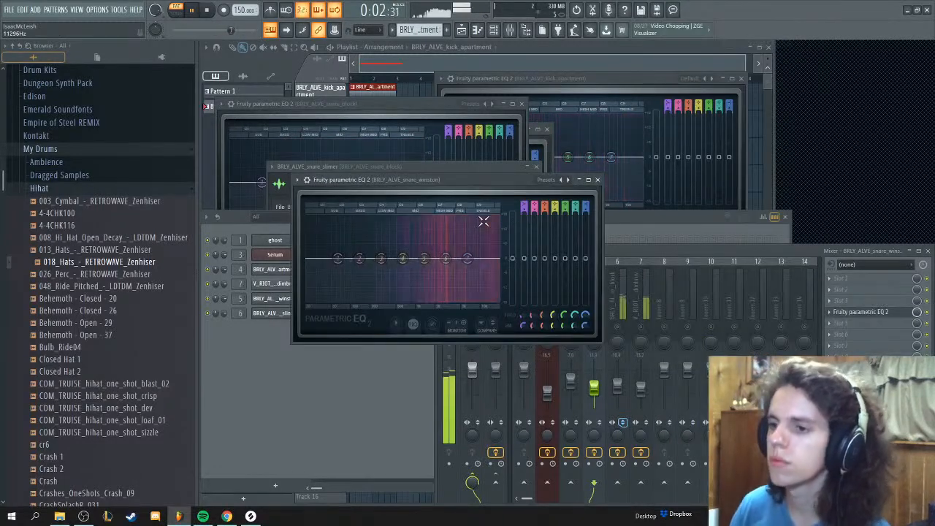
{"action": "left_click_drag", "start_coordinate": [424, 270], "coordinate": [466, 253]}
{"action": "left_click", "coordinate": [626, 327]}
{"action": "key", "text": "space"}
Step: Move Serum to mixer insert 9 with its output sent to Insert 2, and place its channel last in the channel rack
{"action": "left_click", "coordinate": [375, 391]}
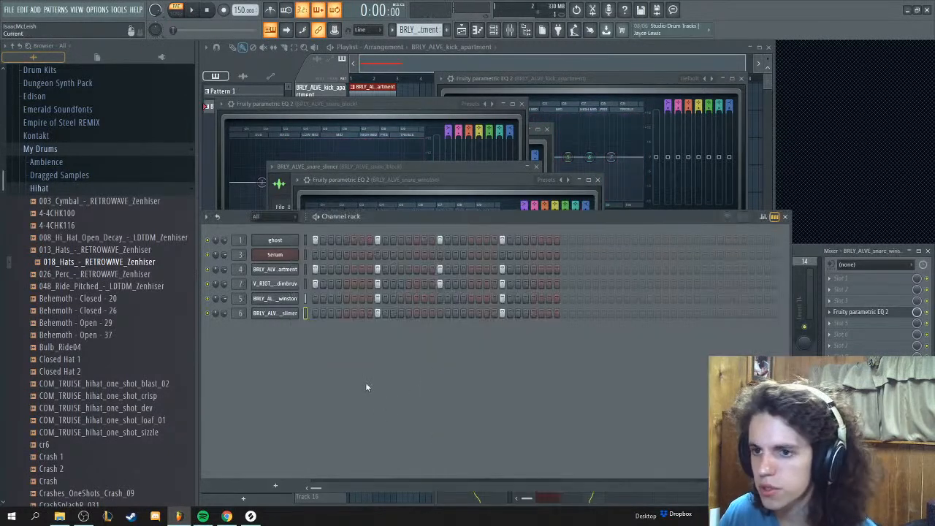
{"action": "left_click", "coordinate": [808, 258]}
{"action": "left_click_drag", "start_coordinate": [549, 296], "coordinate": [689, 298]}
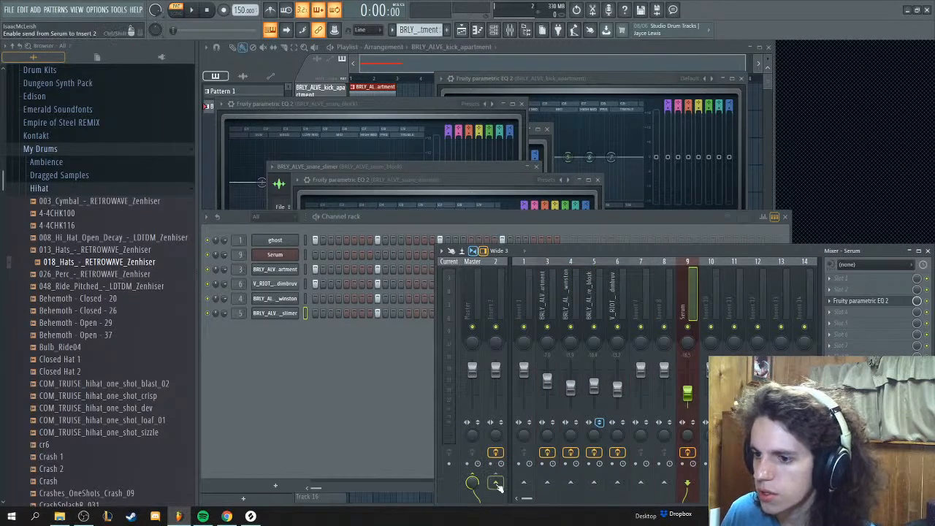
{"action": "left_click", "coordinate": [421, 220]}
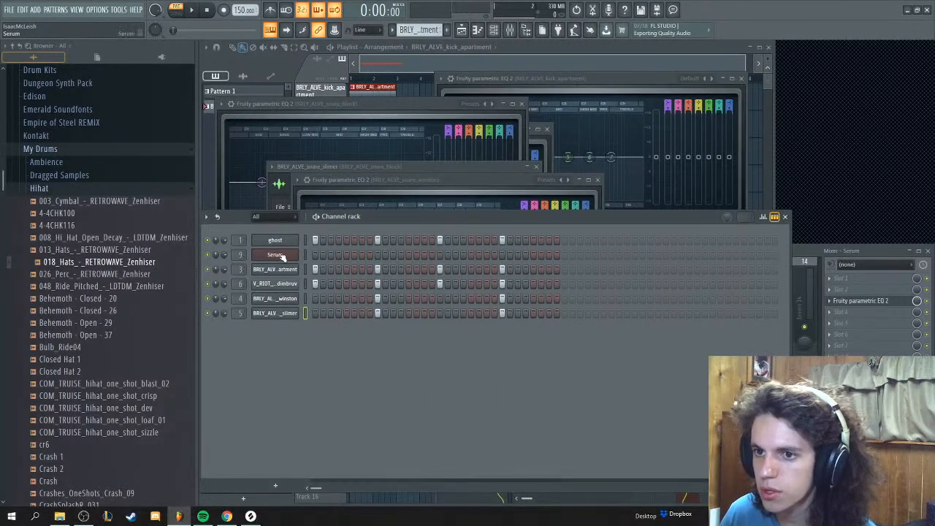
{"action": "left_click_drag", "start_coordinate": [282, 255], "coordinate": [282, 316]}
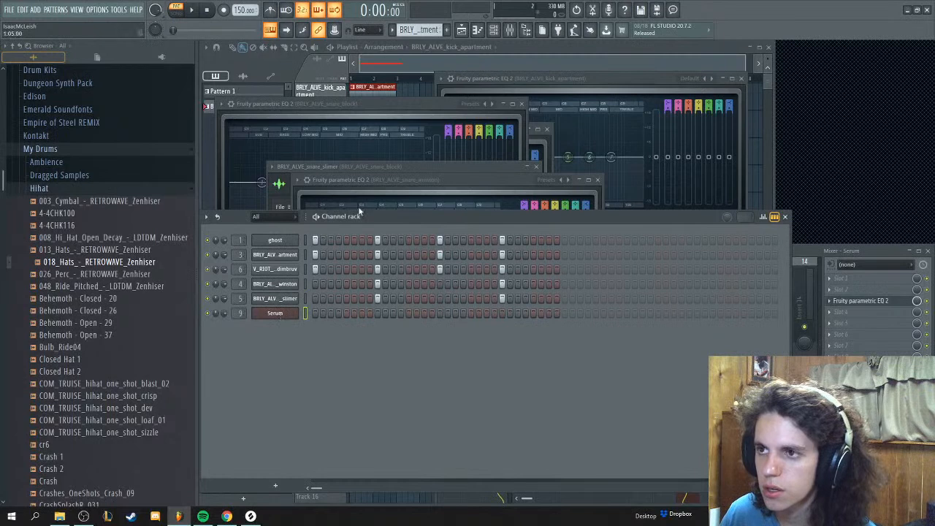
Step: Audition the hi-hat samples in the My Drums Hihat folder, with the master volume lowered to about -6.1 dB
{"action": "left_click", "coordinate": [503, 57]}
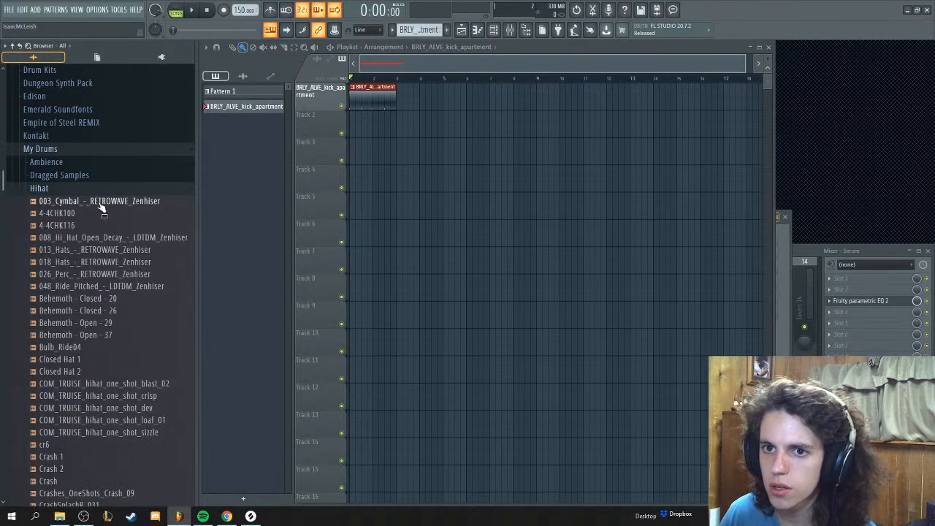
{"action": "left_click", "coordinate": [111, 239]}
{"action": "left_click", "coordinate": [110, 249]}
{"action": "left_click", "coordinate": [113, 261]}
{"action": "left_click", "coordinate": [116, 286]}
{"action": "left_click", "coordinate": [109, 298]}
{"action": "left_click", "coordinate": [814, 252]}
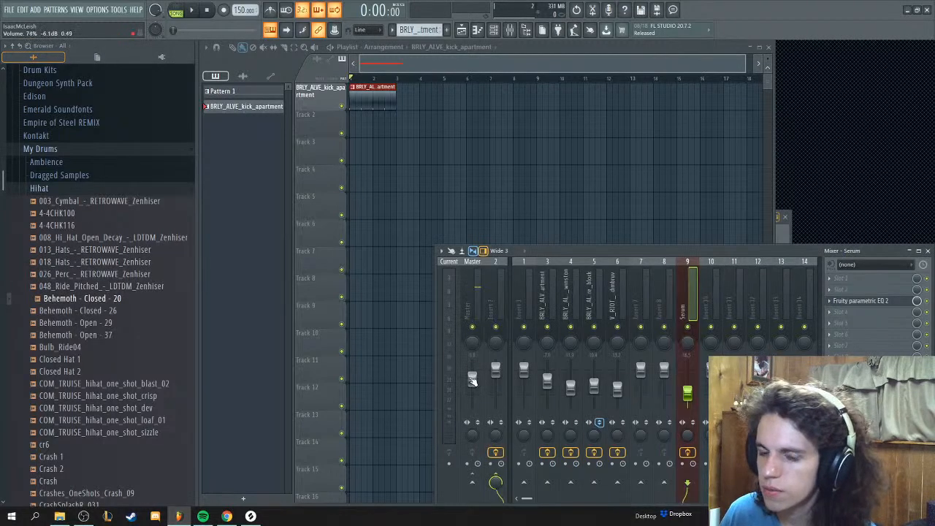
{"action": "left_click", "coordinate": [70, 347]}
{"action": "left_click", "coordinate": [62, 359]}
{"action": "left_click", "coordinate": [102, 384]}
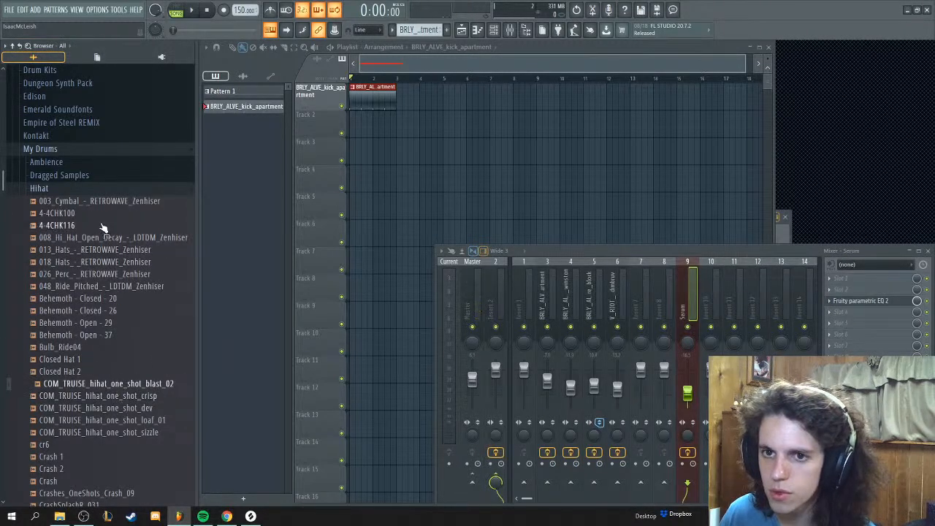
{"action": "left_click", "coordinate": [91, 213]}
Step: Place the 4-4CHK116 hi-hat loop at the start of playlist Track 2 and set its time-stretching mode to e3 generic
{"action": "left_click_drag", "start_coordinate": [76, 225], "coordinate": [395, 118]}
{"action": "left_click", "coordinate": [457, 287]}
{"action": "double_click", "coordinate": [389, 123]}
{"action": "left_click", "coordinate": [473, 91]}
{"action": "left_click", "coordinate": [442, 103]}
{"action": "right_click", "coordinate": [444, 103]}
{"action": "double_click", "coordinate": [394, 119]}
{"action": "left_click_drag", "start_coordinate": [390, 94], "coordinate": [410, 191]}
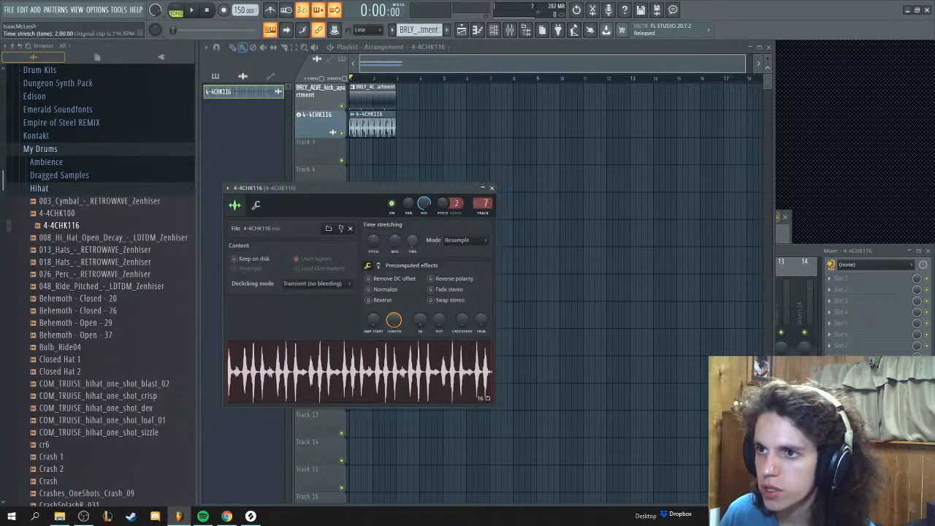
{"action": "left_click", "coordinate": [465, 246]}
{"action": "left_click", "coordinate": [460, 285]}
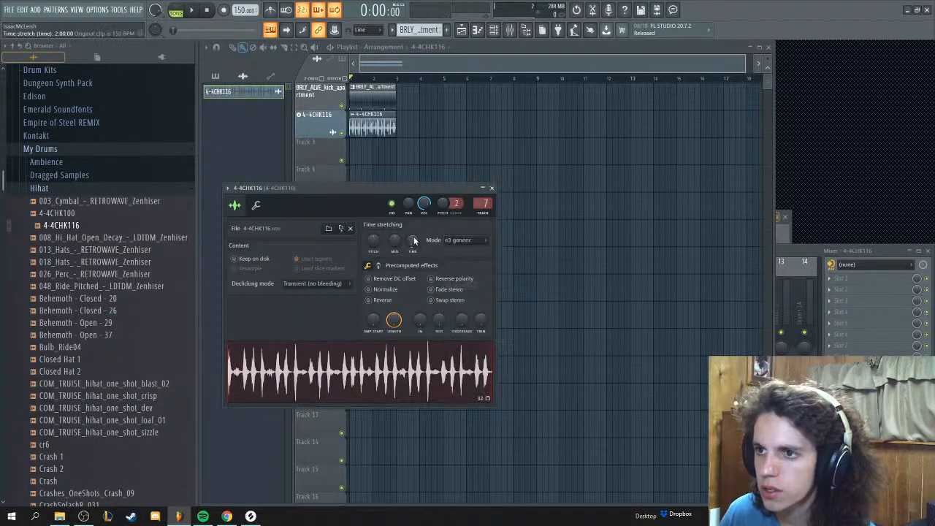
Step: Send the 4-4CHK116 loop to Insert 2 and balance it at about -12.6 dB with the master at about -2.8 dB
{"action": "left_click", "coordinate": [811, 259]}
{"action": "key", "text": "space"}
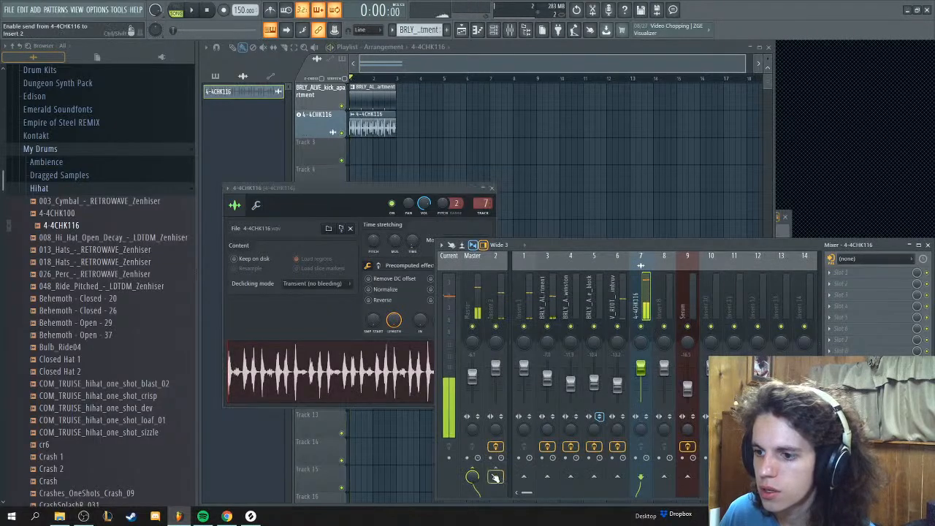
{"action": "left_click_drag", "start_coordinate": [640, 393], "coordinate": [640, 385]}
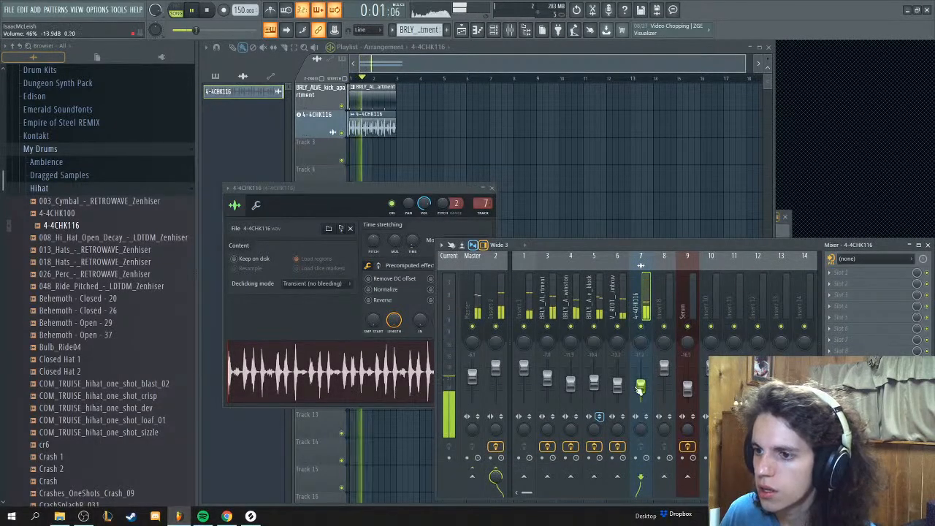
{"action": "left_click_drag", "start_coordinate": [472, 376], "coordinate": [472, 372]}
{"action": "left_click", "coordinate": [637, 389]}
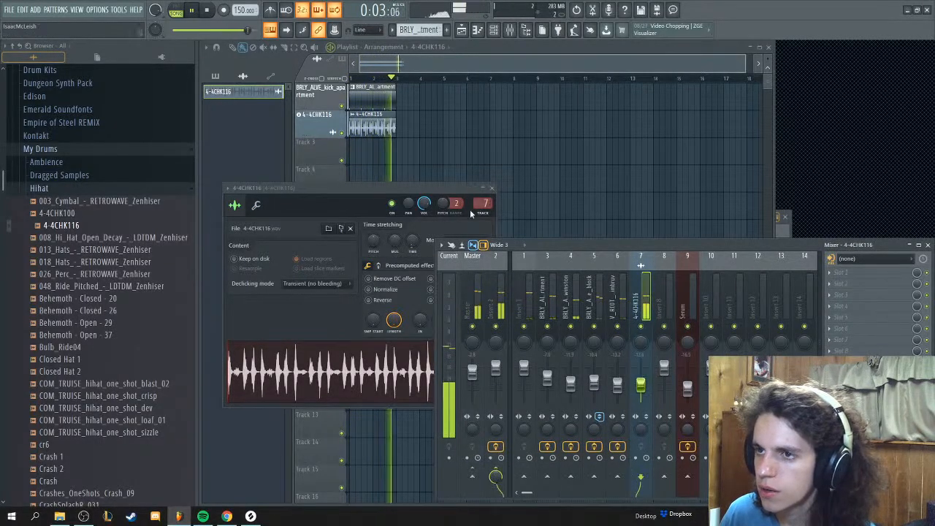
{"action": "key", "text": "space"}
Step: Duplicate the drum pattern and hi-hat loop clips three times so they fill eight bars
{"action": "left_click", "coordinate": [424, 157]}
{"action": "key", "text": "ctrl+a"}
{"action": "key", "text": "ctrl+b"}
{"action": "key", "text": "ctrl+b"}
{"action": "key", "text": "ctrl+b"}
{"action": "key", "text": "ctrl+d"}
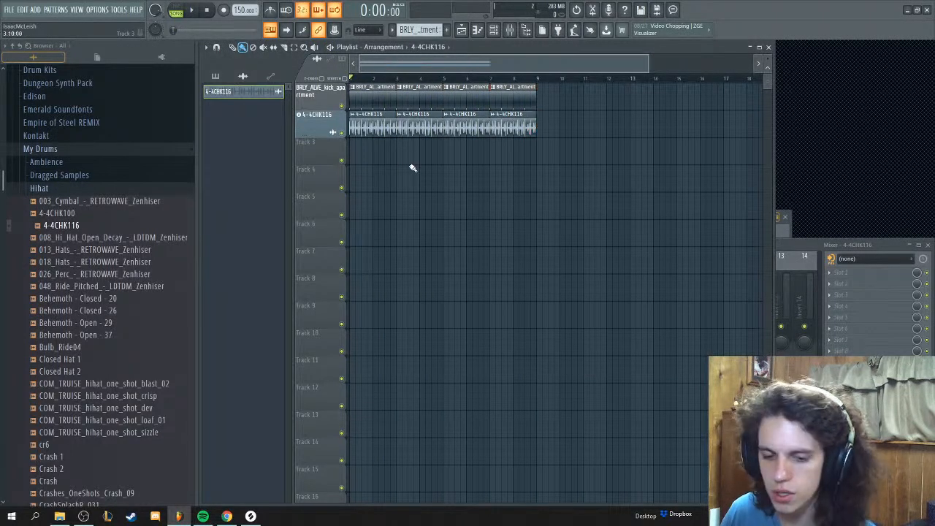
{"action": "key", "text": "F4"}
{"action": "key", "text": "Return"}
{"action": "left_click_drag", "start_coordinate": [408, 153], "coordinate": [381, 150]}
{"action": "key", "text": "F6"}
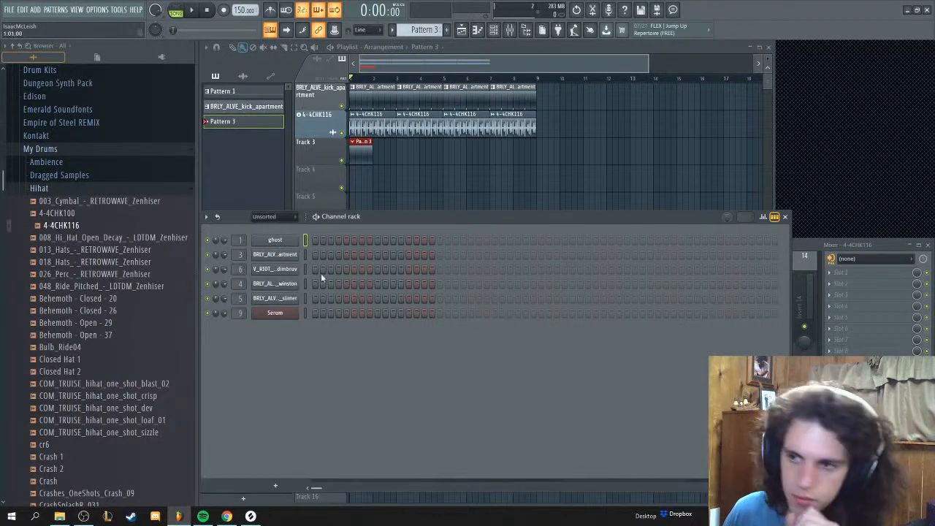
{"action": "right_click", "coordinate": [361, 152]}
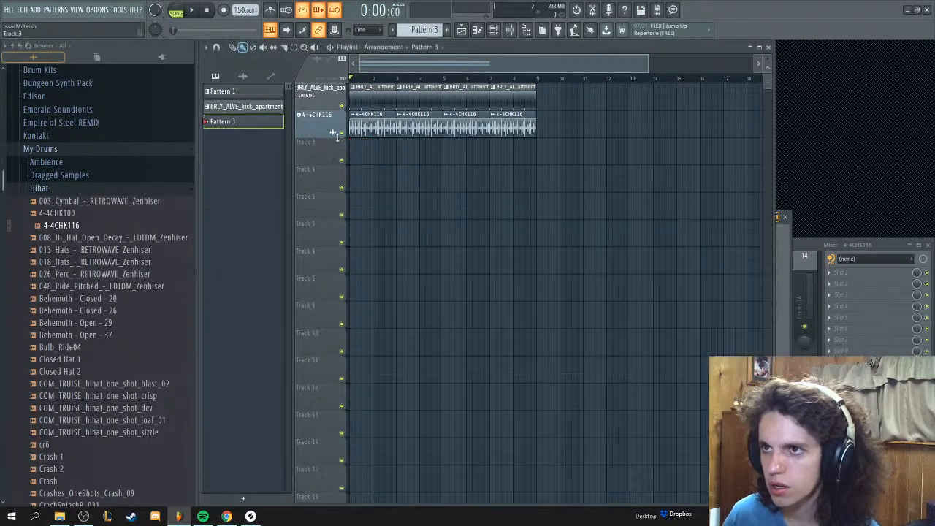
Step: Place Pattern 1 at the start of Track 3 and set Serum's mixer volume to about -16 dB during playback
{"action": "left_click", "coordinate": [428, 48]}
{"action": "left_click", "coordinate": [438, 83]}
{"action": "left_click", "coordinate": [386, 152]}
{"action": "left_click_drag", "start_coordinate": [392, 152], "coordinate": [357, 152]}
{"action": "key", "text": "space"}
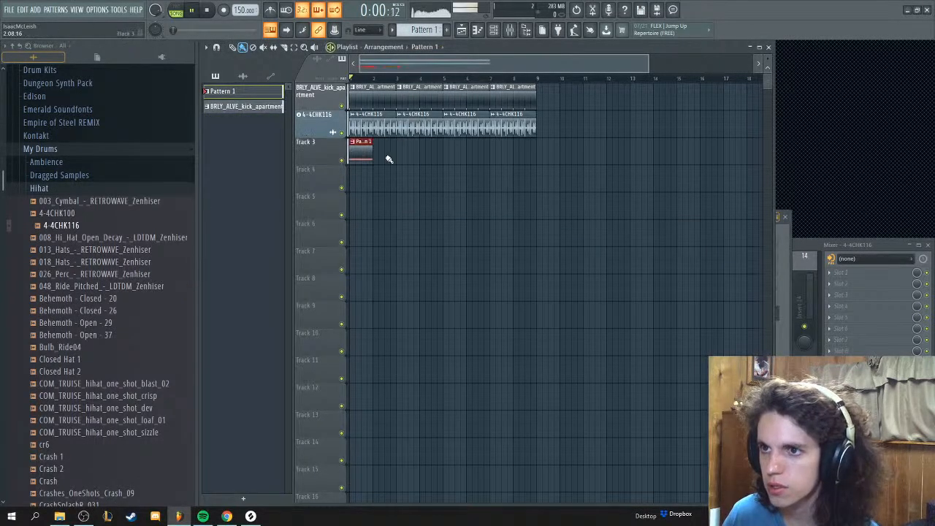
{"action": "left_click", "coordinate": [841, 250]}
{"action": "left_click_drag", "start_coordinate": [689, 388], "coordinate": [689, 391]}
{"action": "key", "text": "space"}
Step: Add a second Pattern 1 clip on Track 3 and duplicate the pair three times to fill eight bars
{"action": "left_click", "coordinate": [385, 152]}
{"action": "scroll", "coordinate": [360, 162], "scroll_direction": "up", "scroll_amount": 1}
{"action": "left_click_drag", "start_coordinate": [457, 153], "coordinate": [350, 157]}
{"action": "key", "text": "space"}
{"action": "key", "text": "ctrl+b"}
{"action": "key", "text": "ctrl+b"}
{"action": "key", "text": "ctrl+b"}
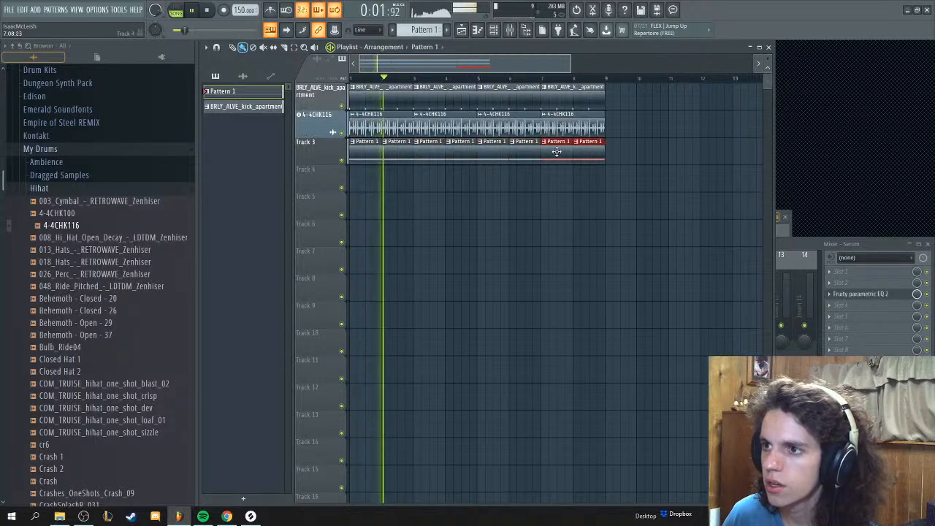
Step: Open Insert 2's Fruity Limiter, set its sidechain input to 1 and show the compressor settings
{"action": "key", "text": "F6"}
{"action": "key", "text": "space"}
{"action": "left_click", "coordinate": [857, 243]}
{"action": "left_click", "coordinate": [499, 301]}
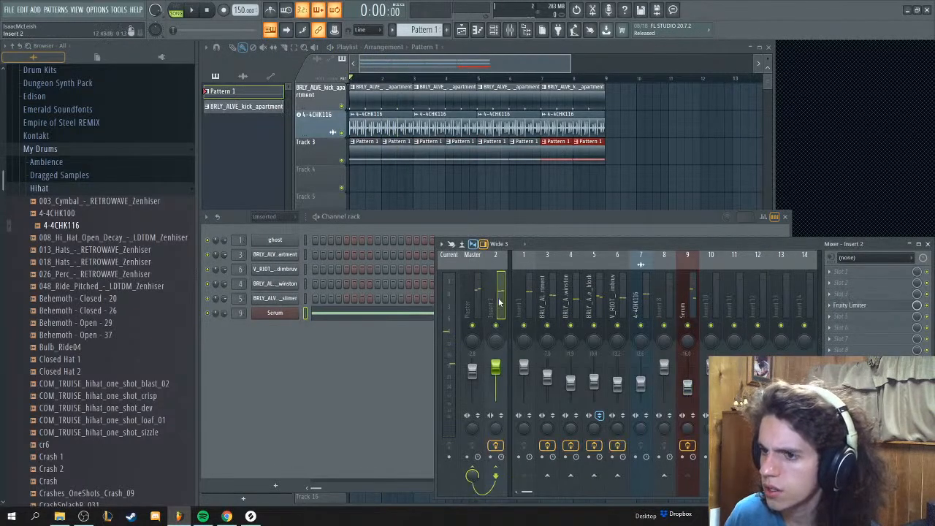
{"action": "left_click", "coordinate": [851, 305]}
{"action": "right_click", "coordinate": [563, 248]}
{"action": "left_click", "coordinate": [582, 264]}
{"action": "left_click", "coordinate": [450, 251]}
{"action": "left_click", "coordinate": [470, 251]}
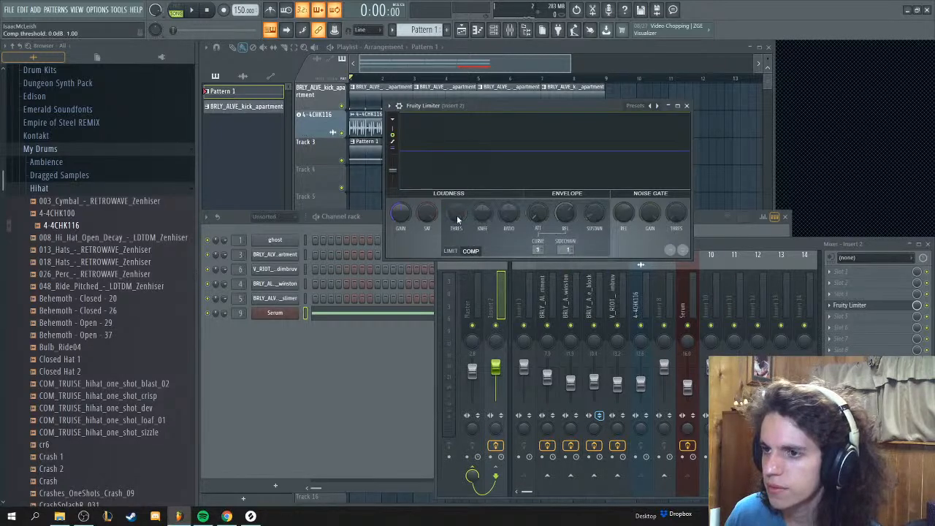
Step: Lower the compressor's threshold, raise its ratio and set the release to about 125 ms during playback
{"action": "left_click_drag", "start_coordinate": [458, 218], "coordinate": [458, 248]}
{"action": "key", "text": "space"}
{"action": "left_click_drag", "start_coordinate": [507, 217], "coordinate": [507, 192]}
{"action": "key", "text": "space"}
{"action": "key", "text": "space"}
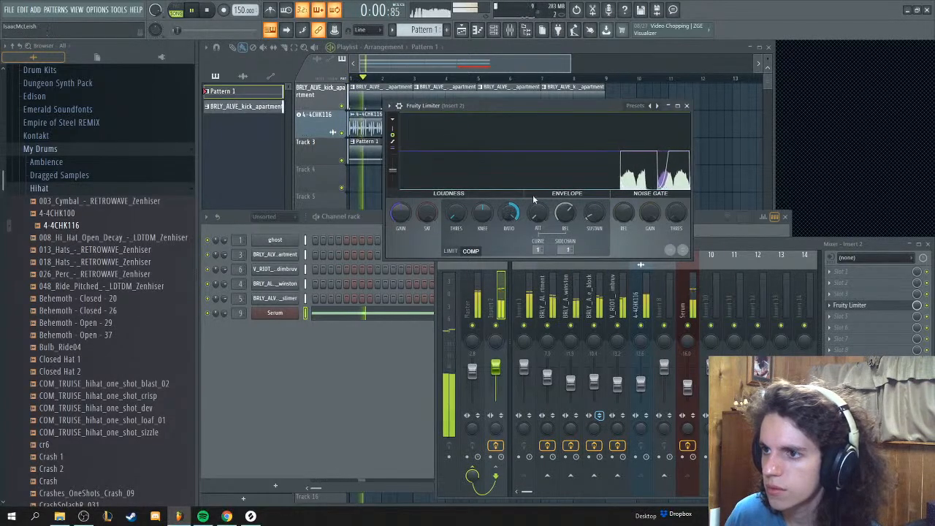
{"action": "left_click_drag", "start_coordinate": [564, 208], "coordinate": [588, 221]}
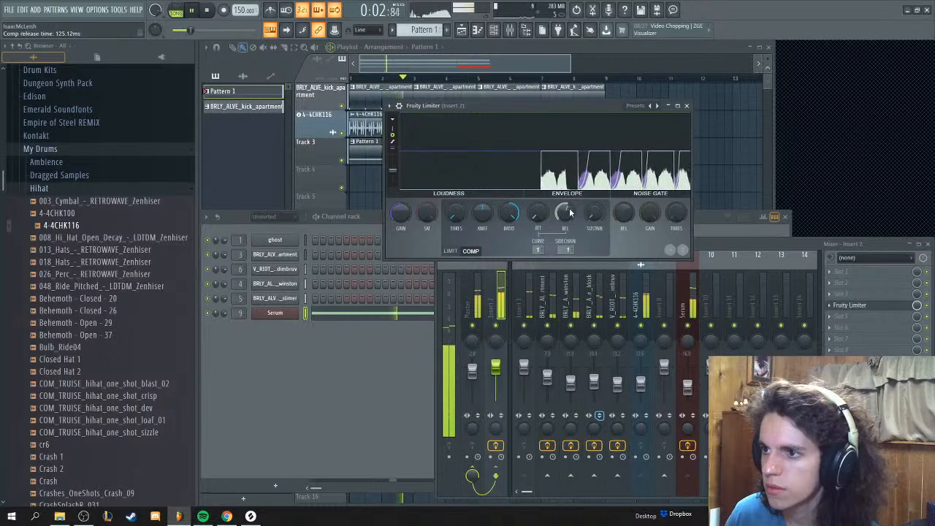
Step: Solo-check the riddimbruv kick, then set the apartment kick to about -4.9 dB and the riddimbruv kick to about -15.2 dB
{"action": "left_click", "coordinate": [614, 305]}
{"action": "right_click", "coordinate": [617, 325]}
{"action": "key", "text": "space"}
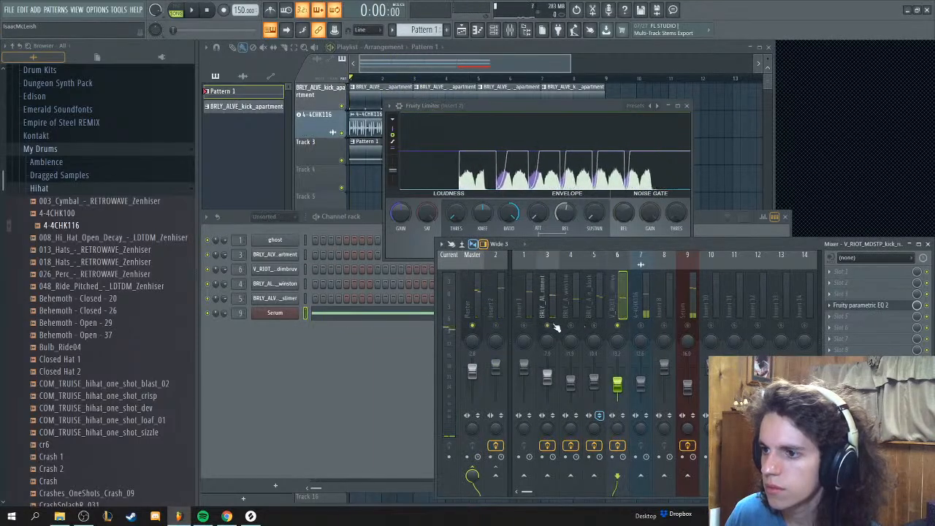
{"action": "right_click", "coordinate": [617, 325]}
{"action": "left_click_drag", "start_coordinate": [617, 384], "coordinate": [617, 390]}
{"action": "key", "text": "space"}
{"action": "left_click_drag", "start_coordinate": [547, 378], "coordinate": [547, 374]}
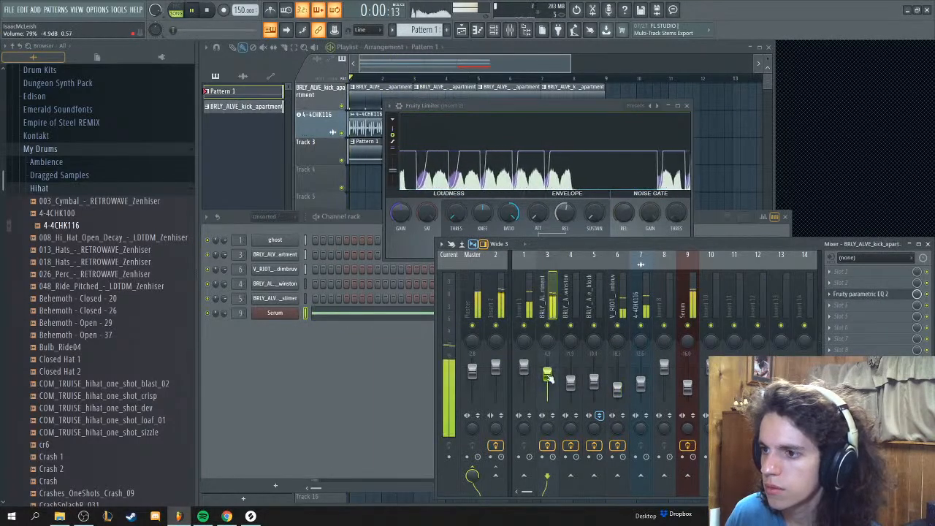
{"action": "left_click", "coordinate": [618, 387]}
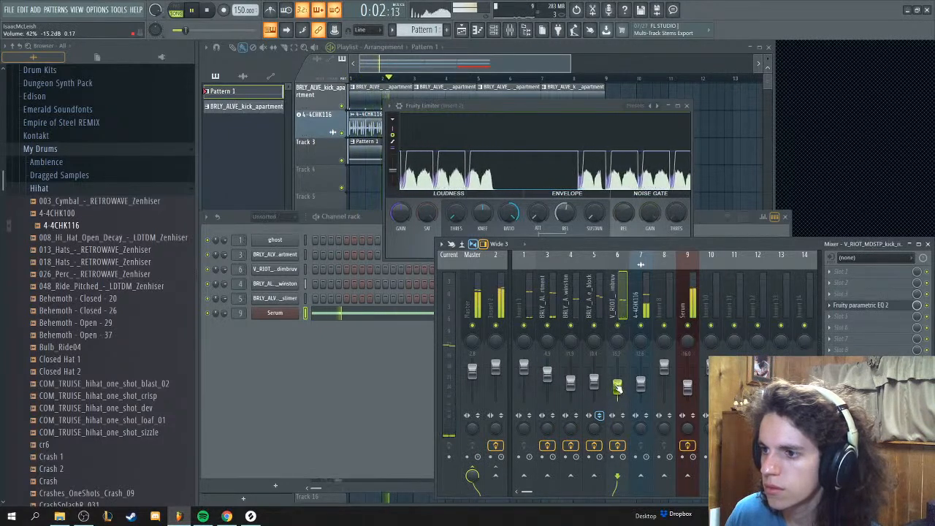
Step: Raise the winston and block snare volumes and set the 4-4CHK116 loop to about -11.3 dB during playback
{"action": "left_click_drag", "start_coordinate": [570, 383], "coordinate": [595, 376]}
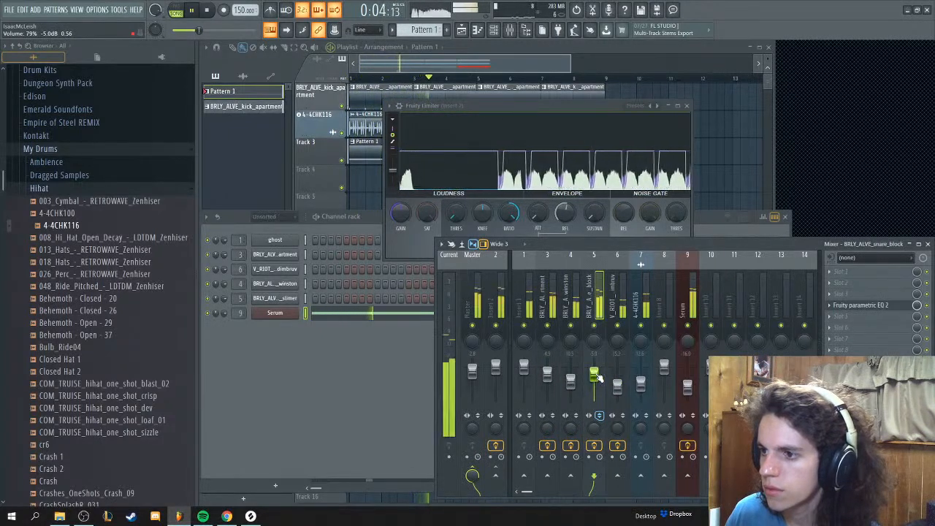
{"action": "left_click", "coordinate": [641, 383]}
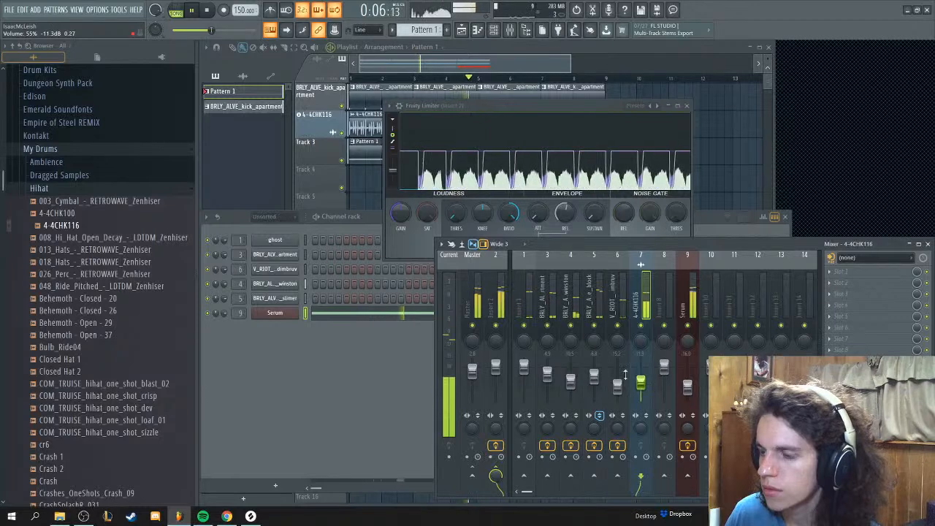
{"action": "left_click", "coordinate": [366, 320]}
{"action": "key", "text": "space"}
Step: Open the Serum bass channel and arrange the Serum and Fruity Limiter windows side by side
{"action": "left_click", "coordinate": [274, 313]}
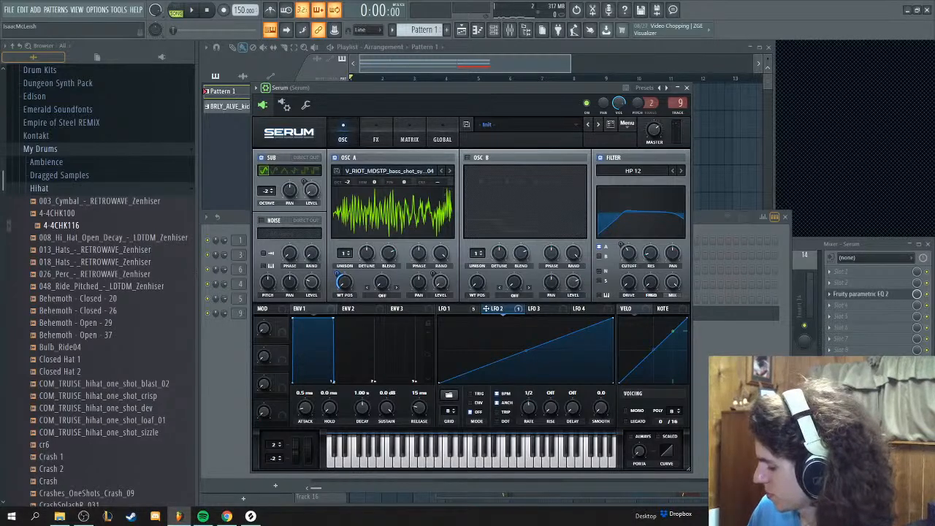
{"action": "left_click_drag", "start_coordinate": [606, 91], "coordinate": [592, 91]}
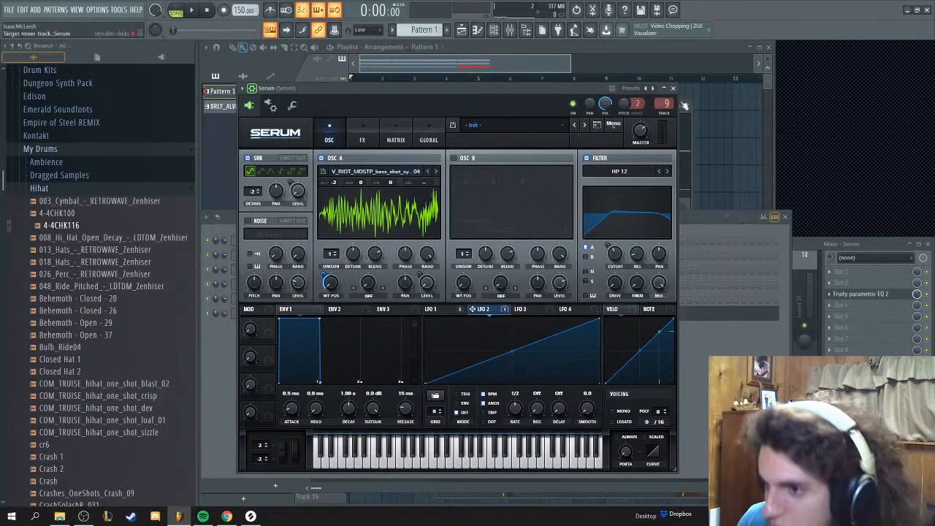
{"action": "left_click_drag", "start_coordinate": [601, 92], "coordinate": [564, 122]}
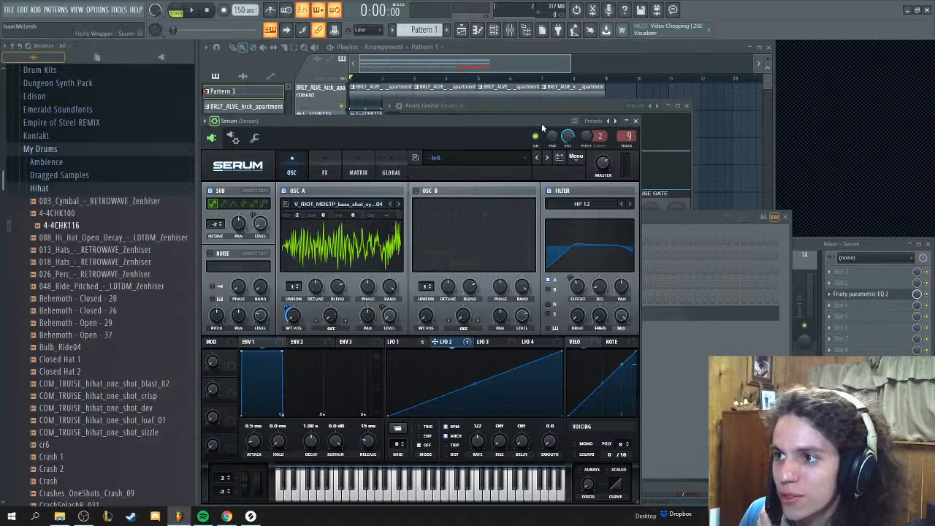
{"action": "left_click", "coordinate": [561, 107]}
{"action": "left_click_drag", "start_coordinate": [560, 107], "coordinate": [788, 123]}
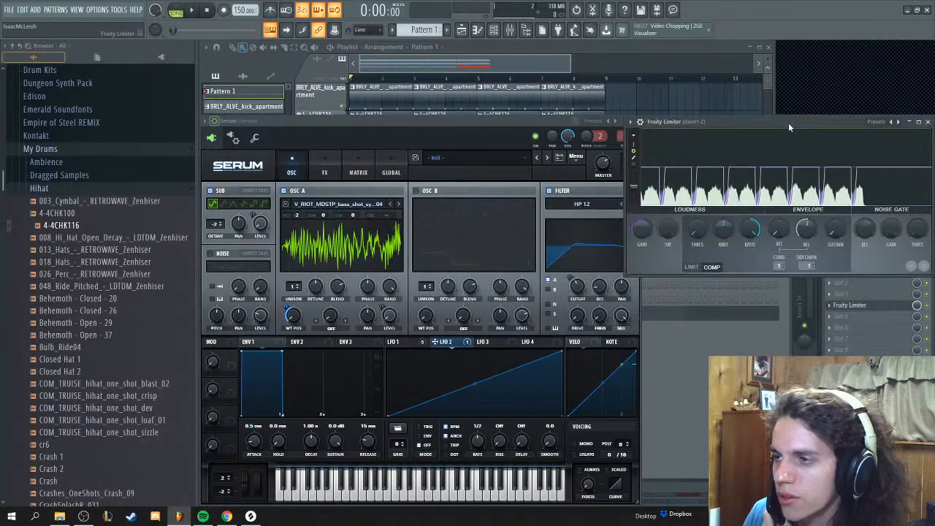
{"action": "mouse_move", "coordinate": [627, 146]}
{"action": "left_mouse_down"}
{"action": "mouse_move", "coordinate": [592, 147]}
{"action": "mouse_move", "coordinate": [626, 148]}
{"action": "left_mouse_up"}
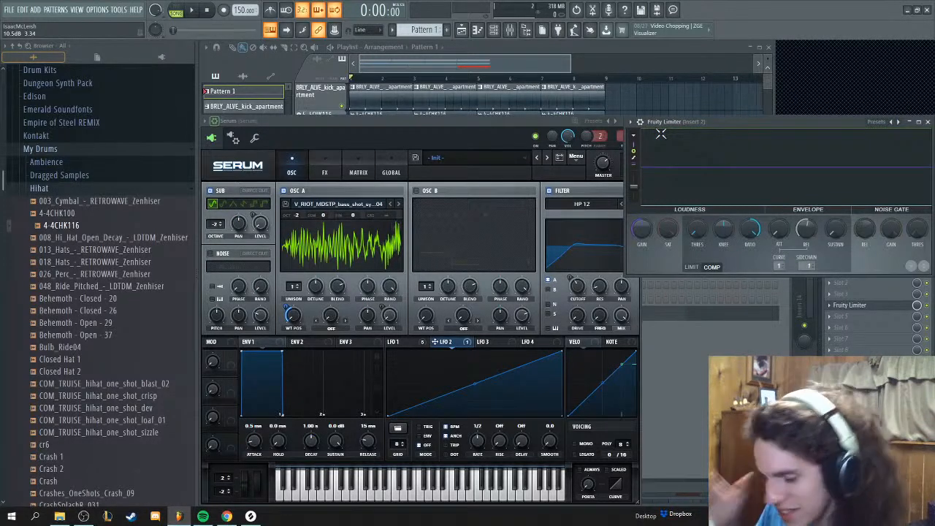
Step: Play back the arrangement to check the sidechained mix against the Fruity Limiter and Serum displays
{"action": "key", "text": "space"}
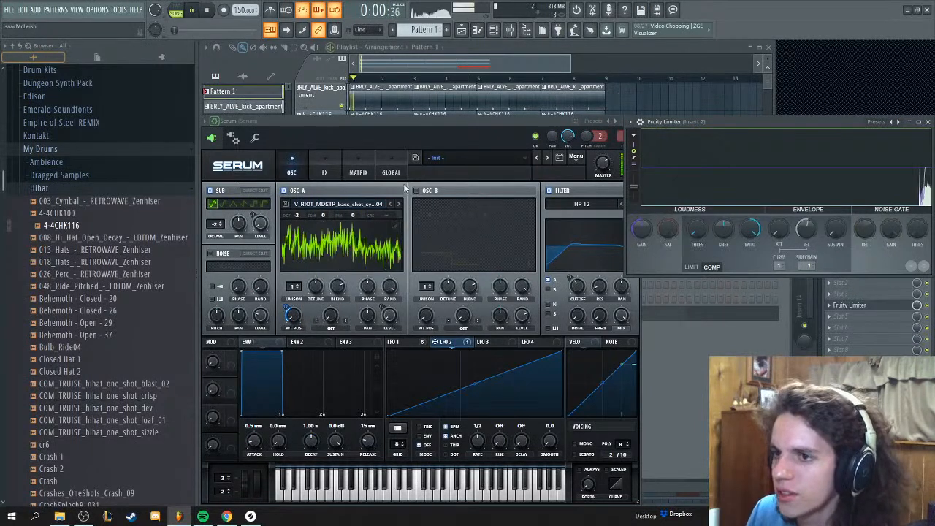
{"action": "left_click", "coordinate": [421, 127]}
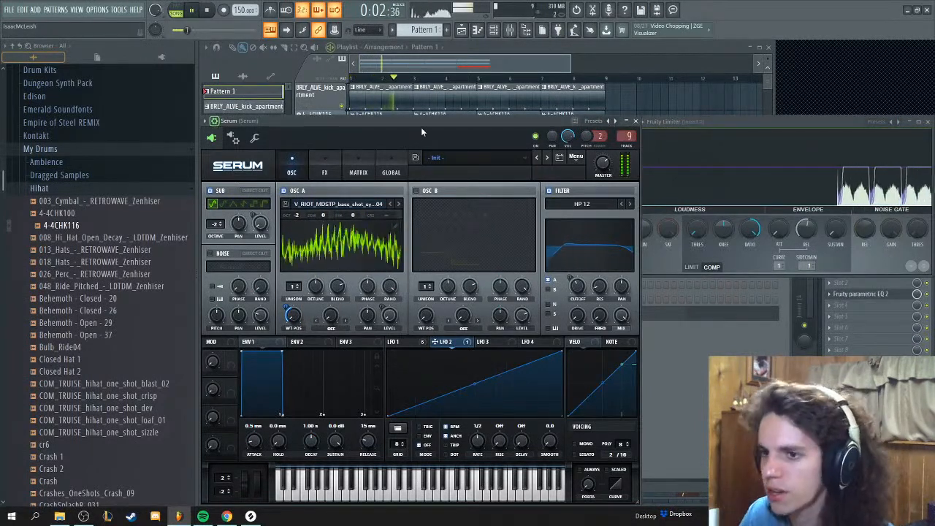
{"action": "key", "text": "space"}
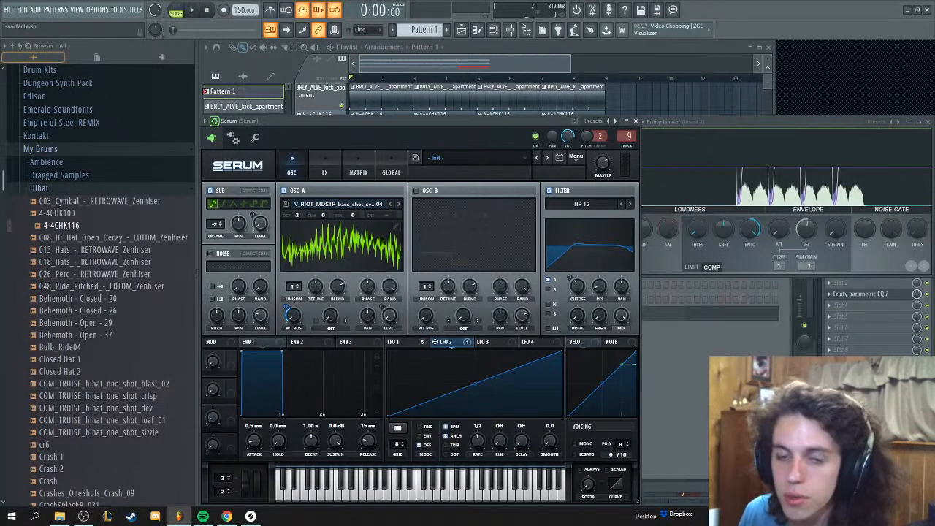
Step: Move the channel rack beneath Fruity Limiter and bring Serum back to the front
{"action": "mouse_move", "coordinate": [531, 118]}
{"action": "left_mouse_down"}
{"action": "mouse_move", "coordinate": [512, 116]}
{"action": "mouse_move", "coordinate": [542, 118]}
{"action": "mouse_move", "coordinate": [528, 117]}
{"action": "left_mouse_up"}
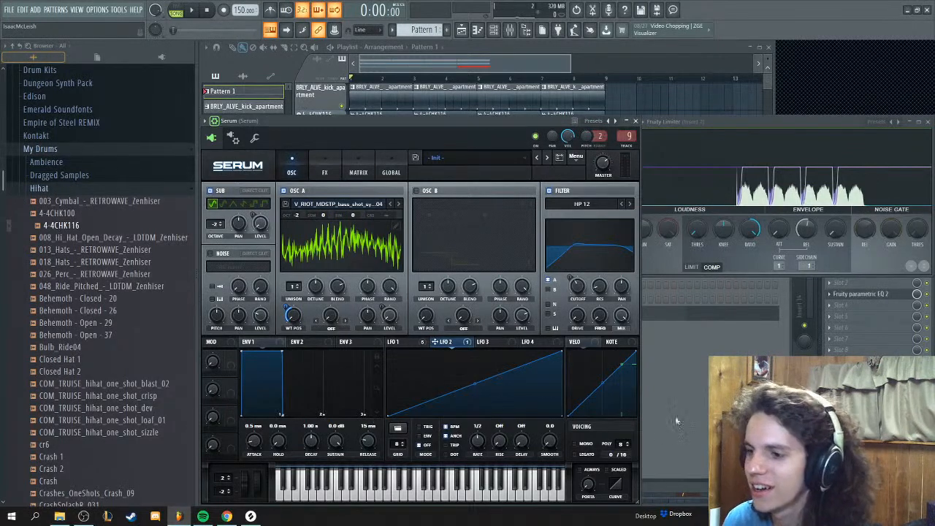
{"action": "key", "text": "F6"}
{"action": "left_click_drag", "start_coordinate": [503, 218], "coordinate": [645, 230]}
{"action": "left_click", "coordinate": [525, 122]}
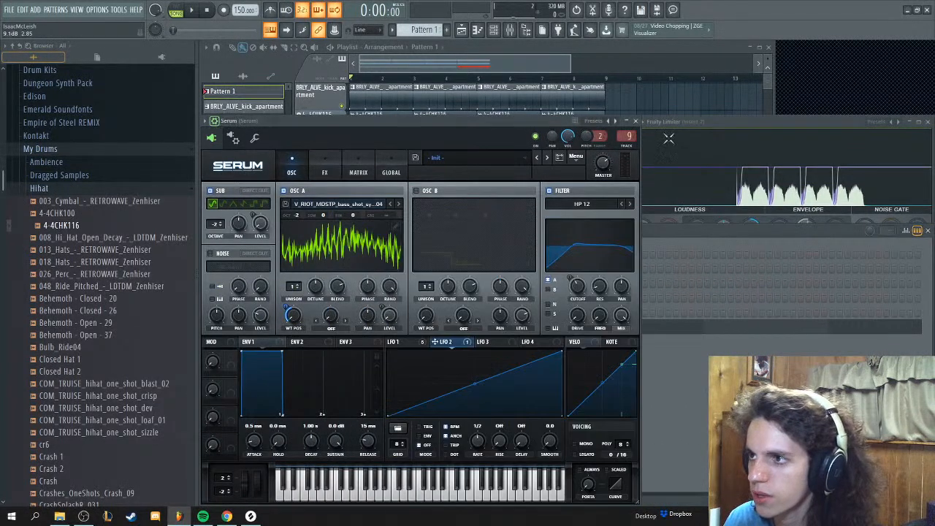
{"action": "left_click", "coordinate": [653, 138]}
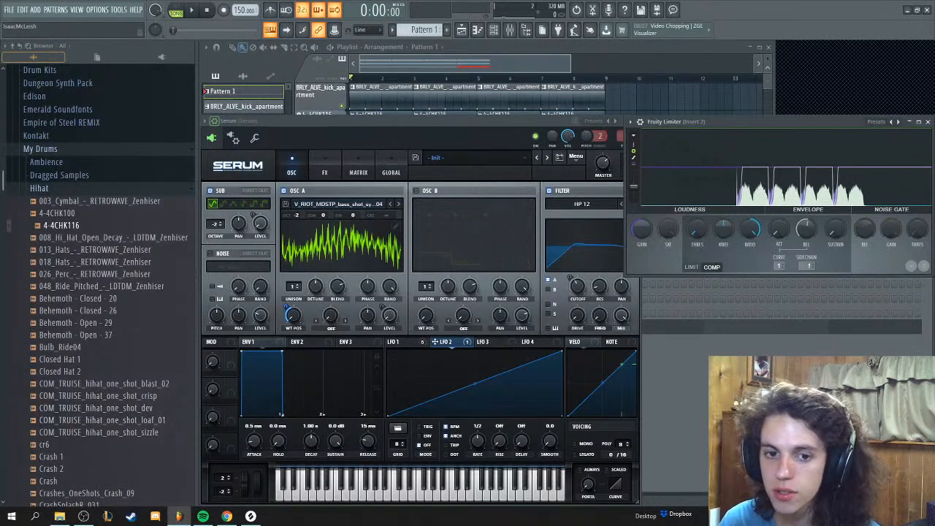
{"action": "left_click", "coordinate": [467, 183]}
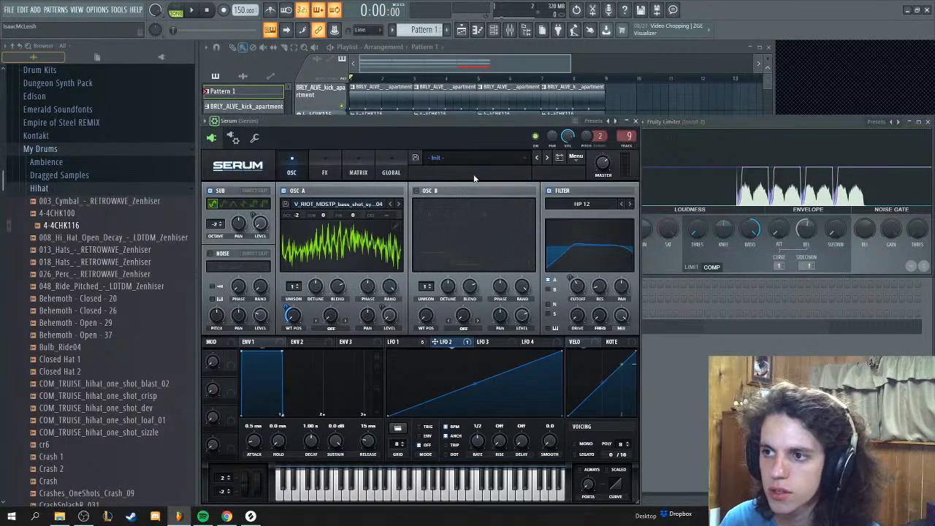
{"action": "left_click", "coordinate": [672, 125]}
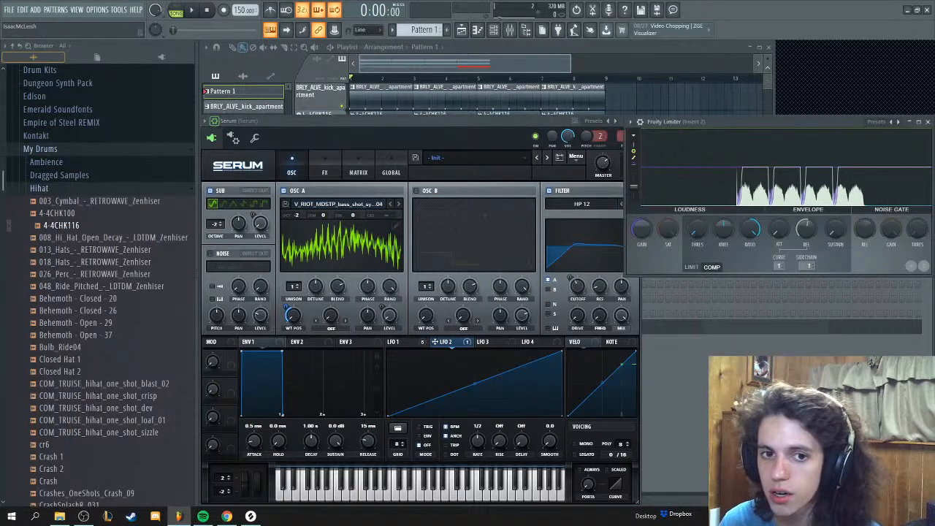